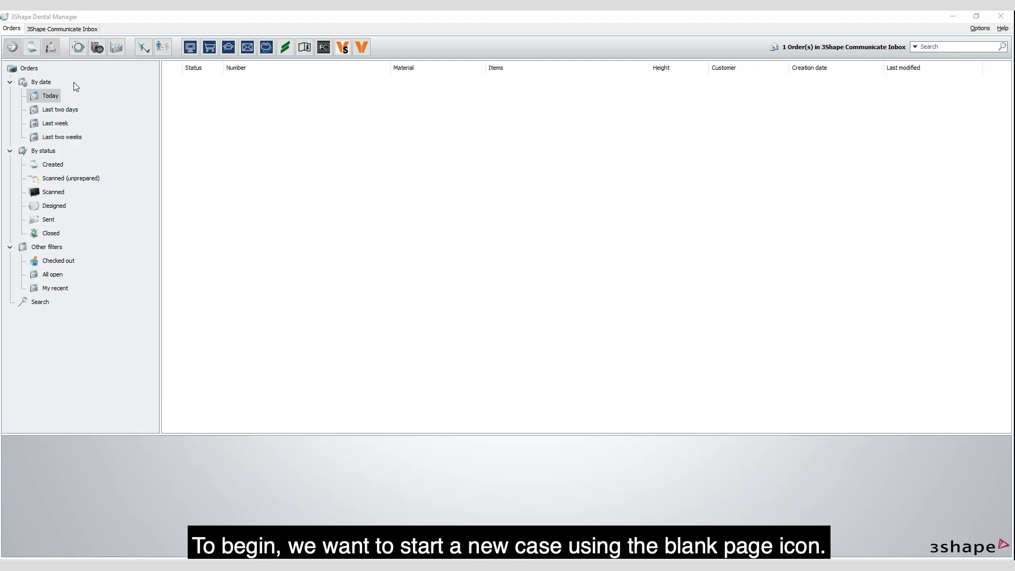
# Create a new order with "Splint test" as the patient's last name.
pyautogui.click(32, 48)
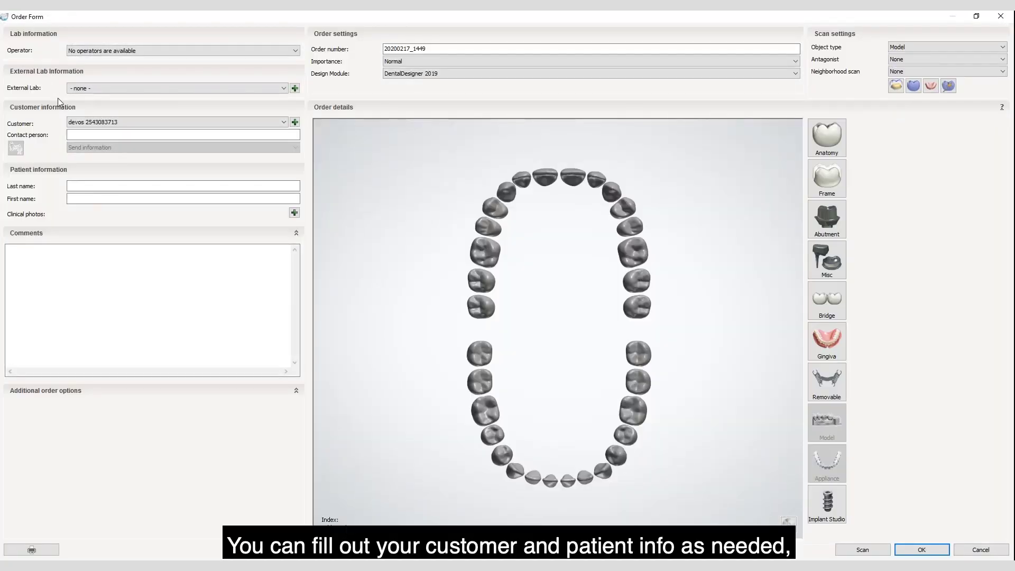
pyautogui.click(78, 186)
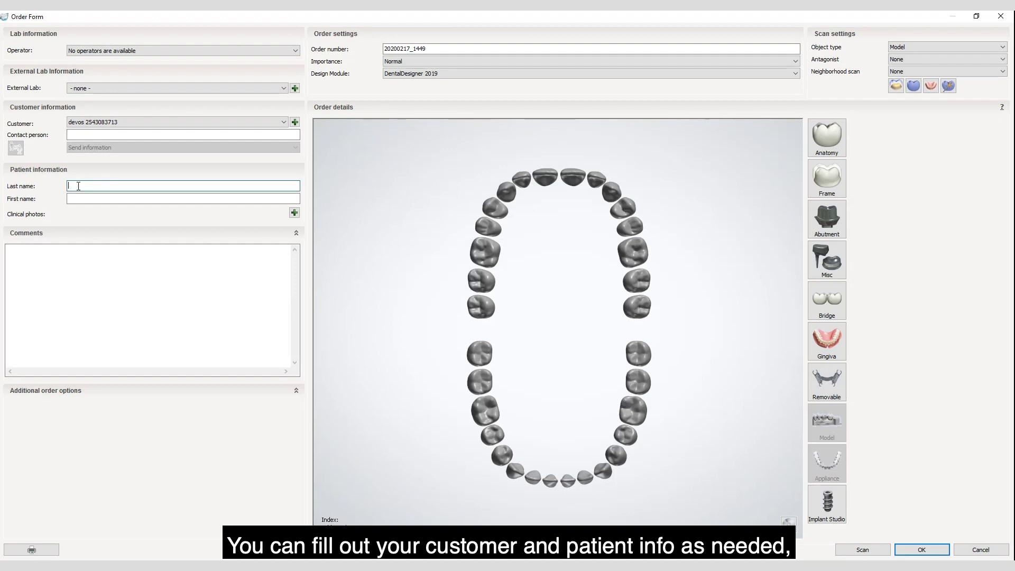
pyautogui.write('Splint test')
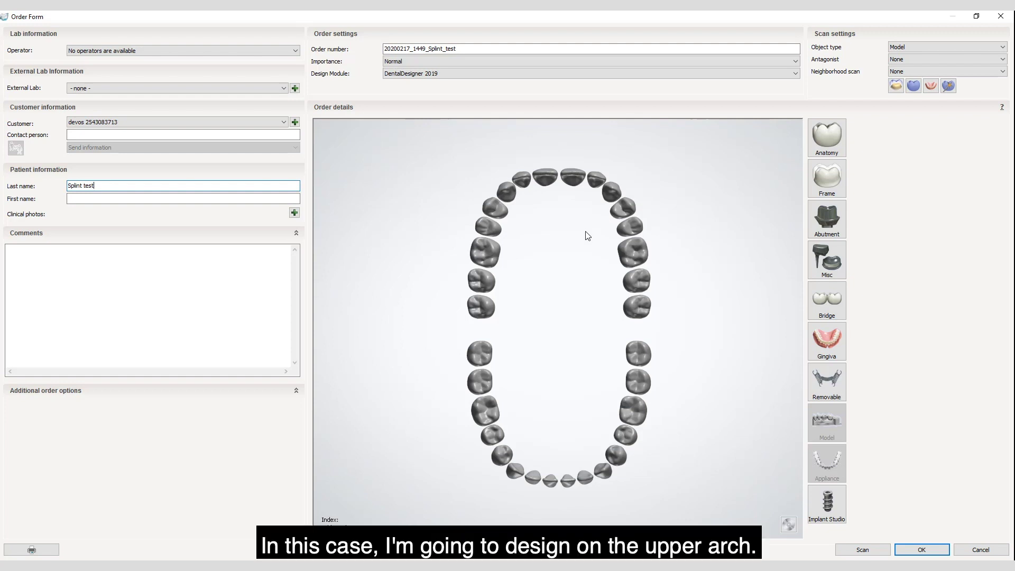
# Add a splint appliance to the upper arch, check its material settings, and start scanning the models.
pyautogui.click(545, 179)
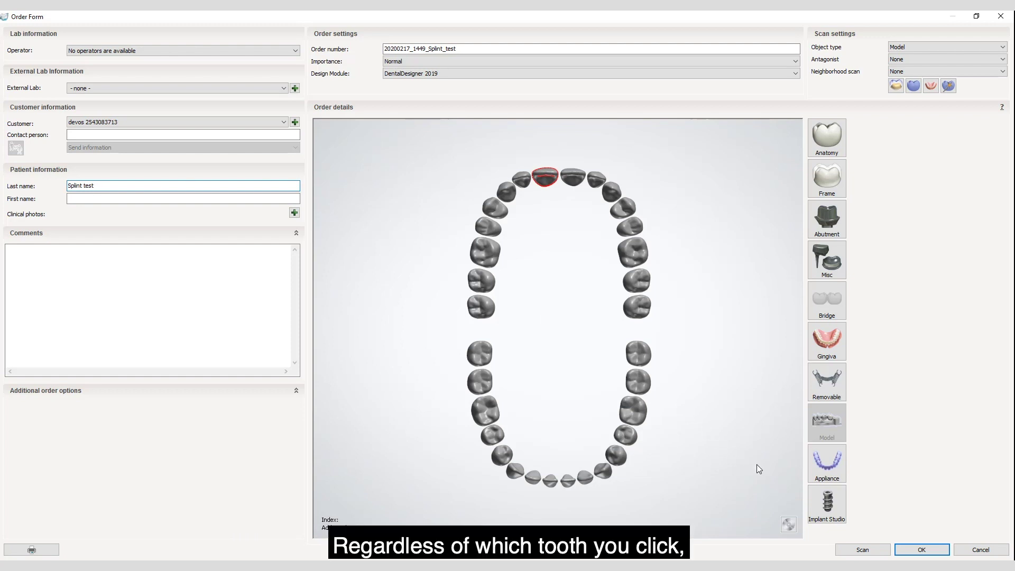
pyautogui.click(828, 467)
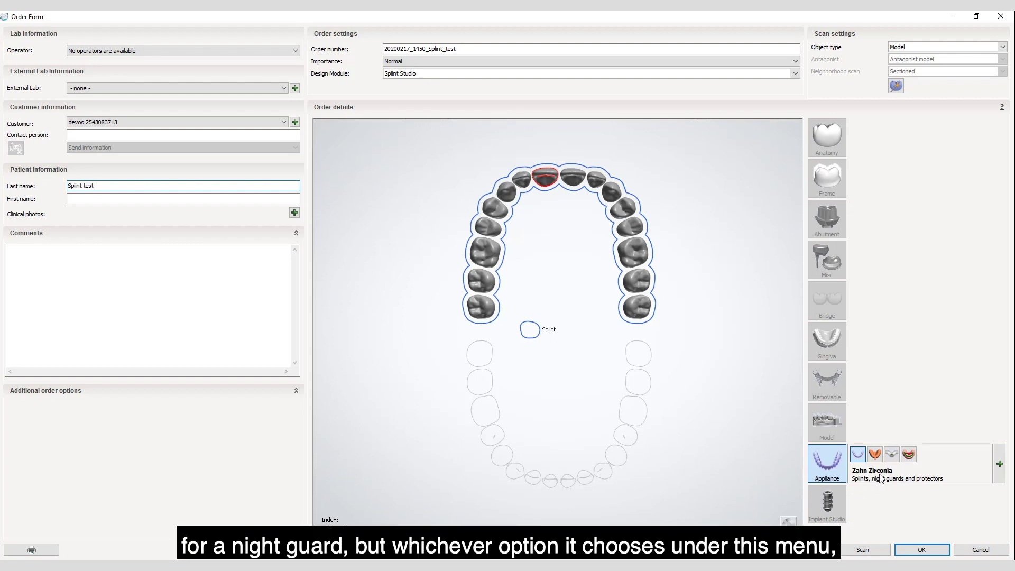
pyautogui.click(1000, 464)
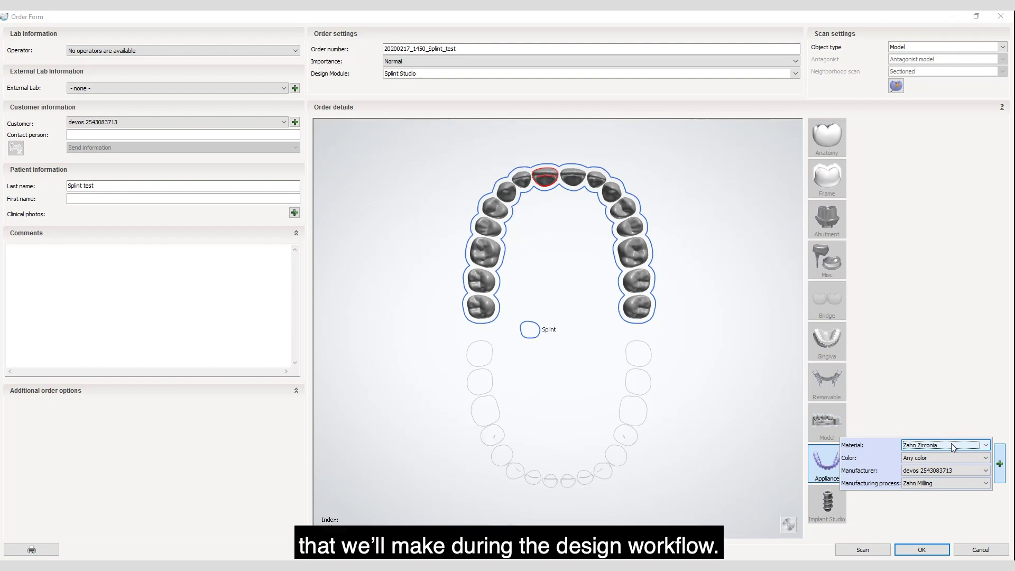
pyautogui.click(767, 433)
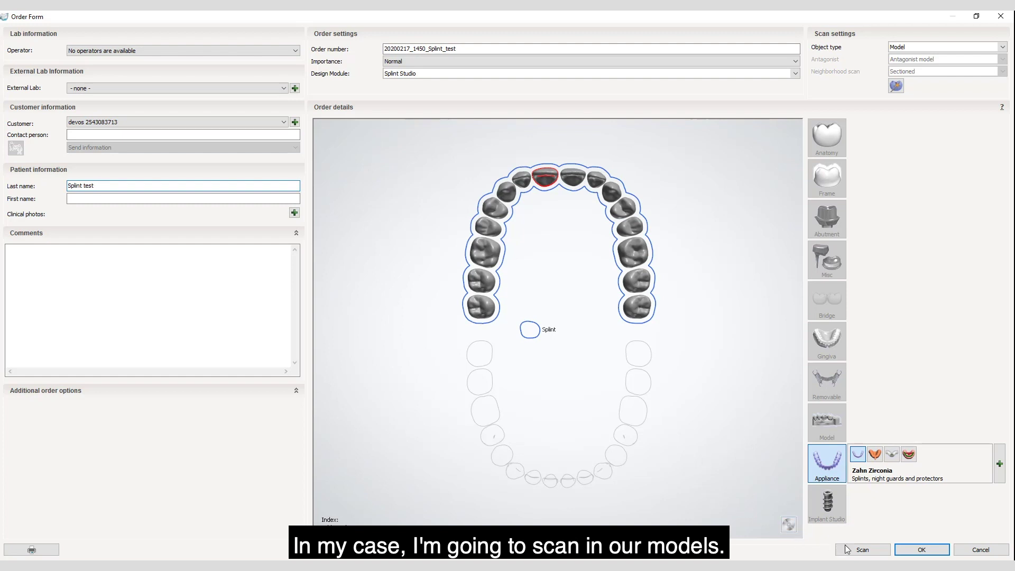
pyautogui.click(864, 550)
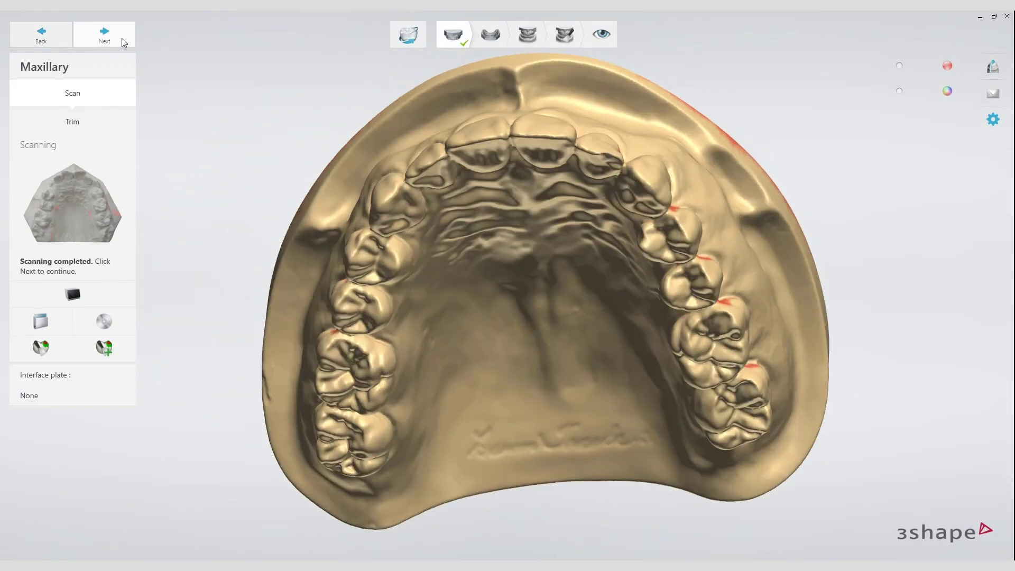
# Accept the maxillary scan, then scan and accept the mandibular model.
pyautogui.click(123, 38)
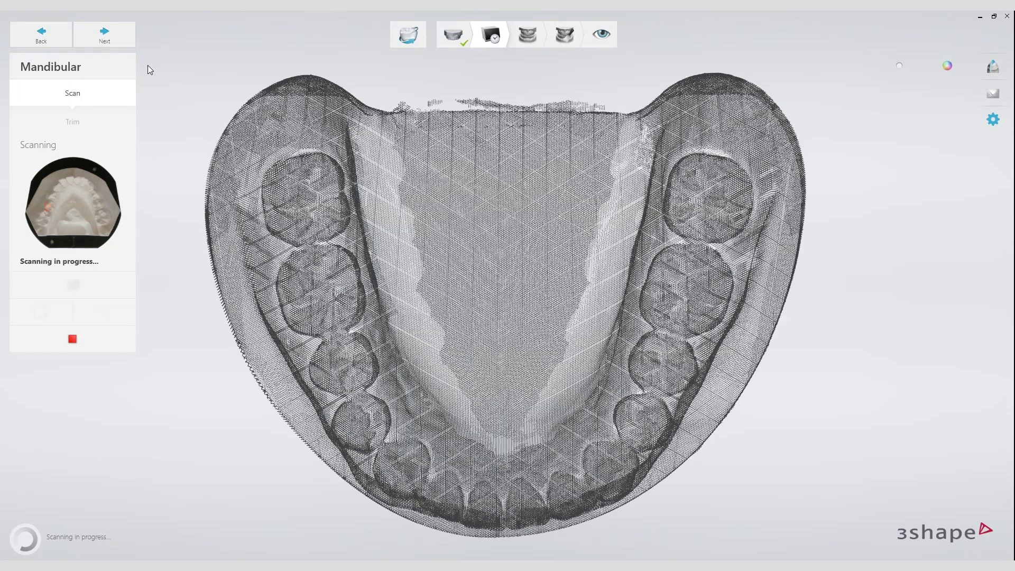
pyautogui.moveTo(503, 254)
pyautogui.mouseDown(button='right')
pyautogui.moveTo(437, 219)
pyautogui.moveTo(510, 236)
pyautogui.mouseUp(button='right')
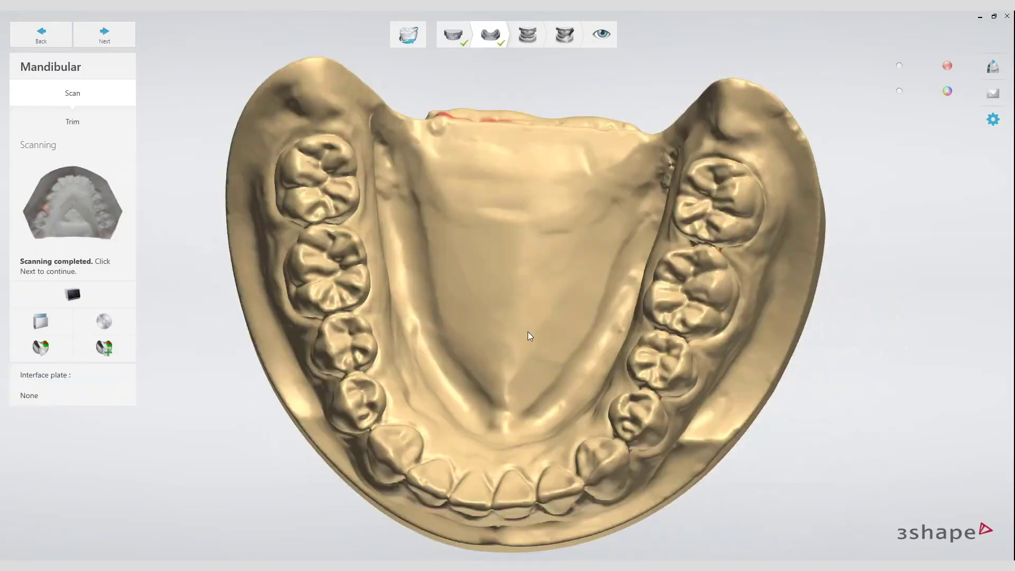
pyautogui.moveTo(528, 331); pyautogui.dragTo(529, 275, button='right')
pyautogui.click(108, 36)
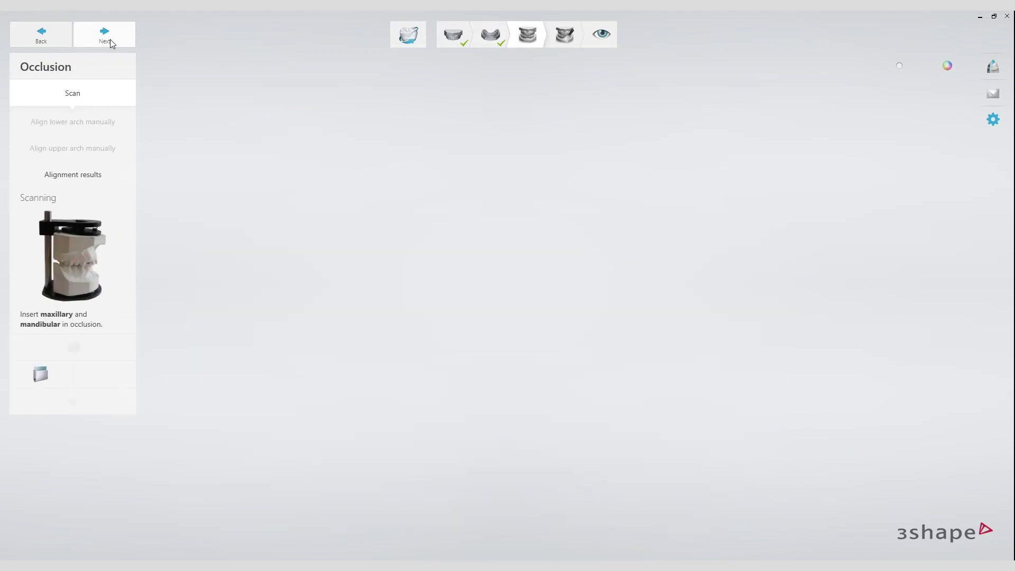
# Scan the maxillary and mandibular models in occlusion and accept their alignment after inspecting it.
pyautogui.click(111, 42)
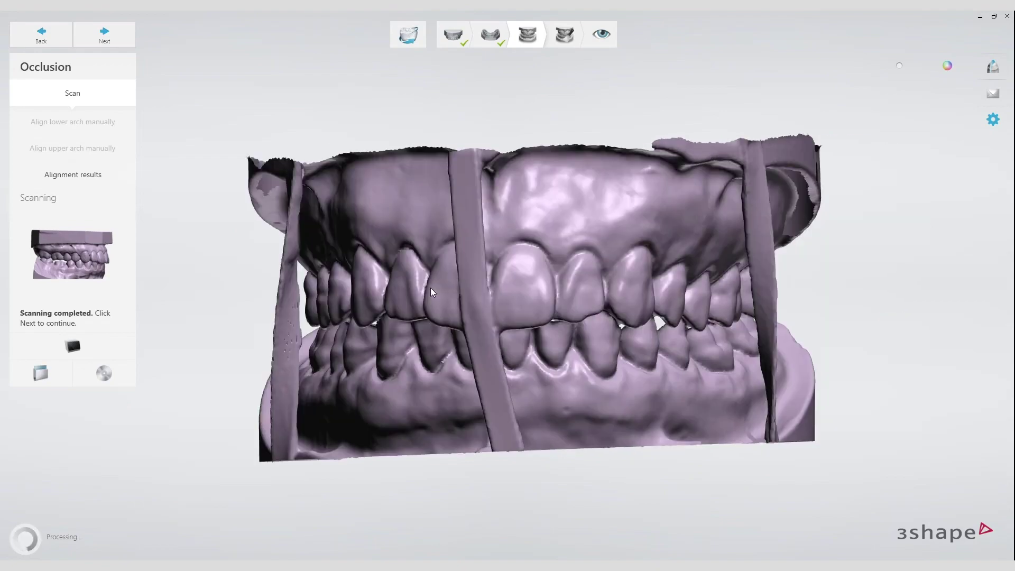
pyautogui.click(95, 175)
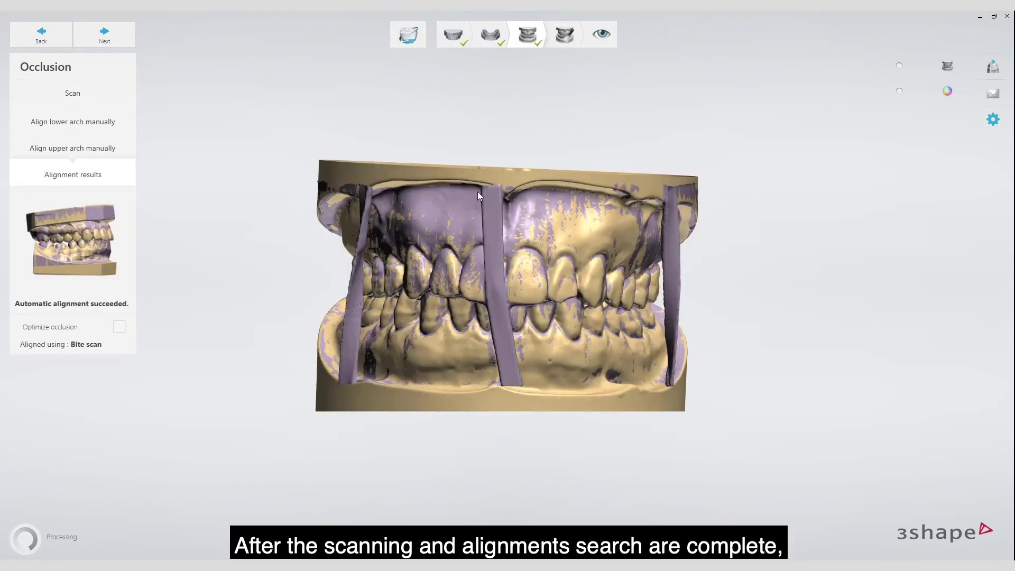
pyautogui.moveTo(600, 243); pyautogui.dragTo(369, 181, button='right')
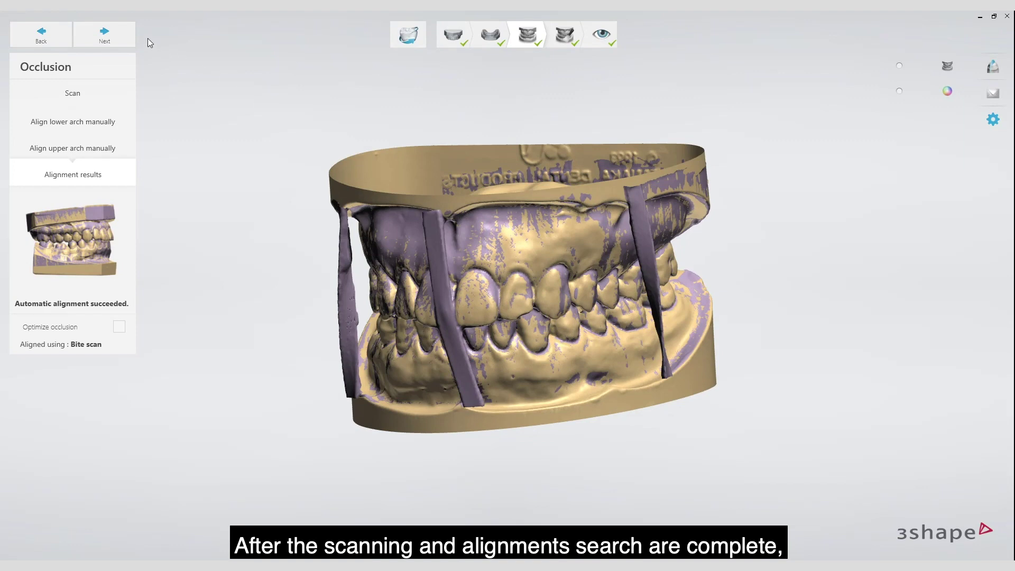
pyautogui.click(104, 35)
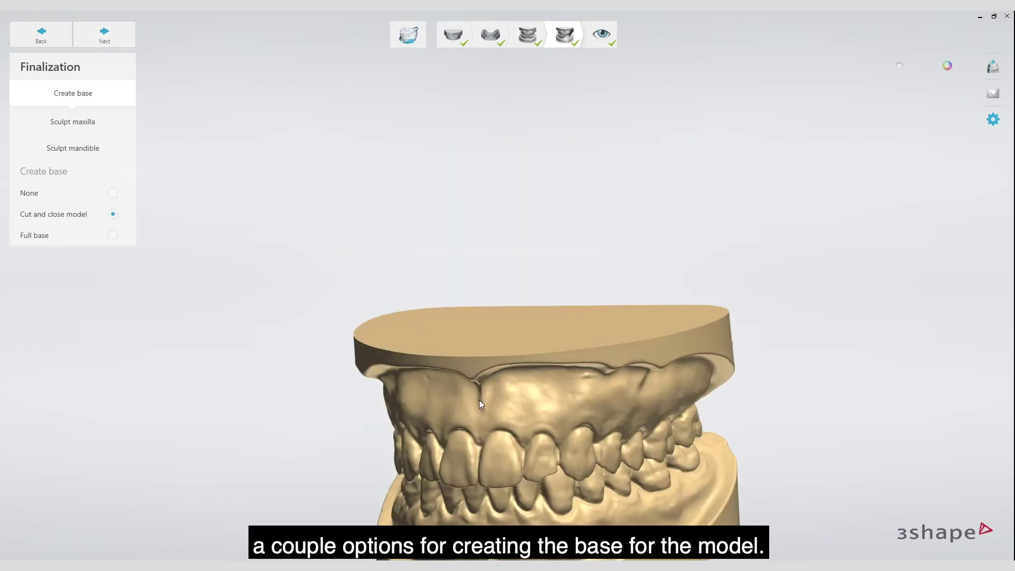
# Try the None option for the model base and return to Cut and close model.
pyautogui.moveTo(479, 400); pyautogui.dragTo(442, 294, button='middle')
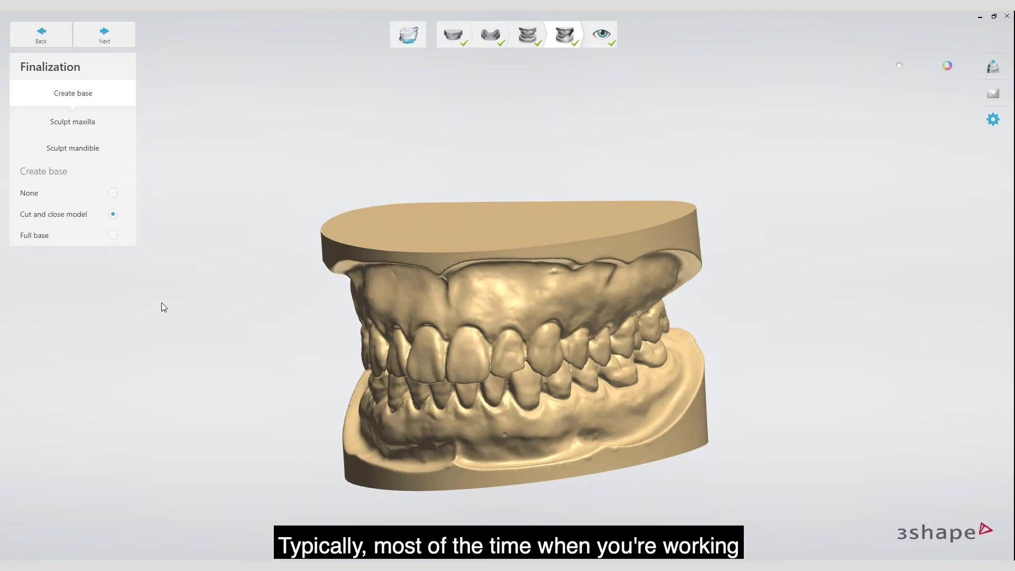
pyautogui.moveTo(199, 314); pyautogui.dragTo(290, 322, button='right')
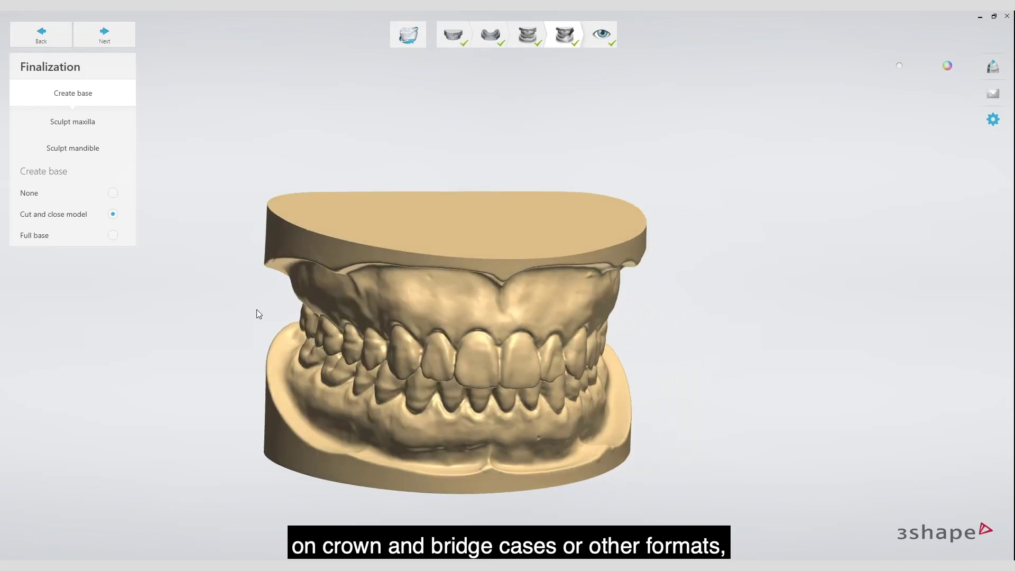
pyautogui.click(113, 193)
pyautogui.moveTo(290, 241)
pyautogui.mouseDown(button='right')
pyautogui.moveTo(327, 319)
pyautogui.moveTo(320, 159)
pyautogui.moveTo(318, 224)
pyautogui.moveTo(298, 244)
pyautogui.mouseUp(button='right')
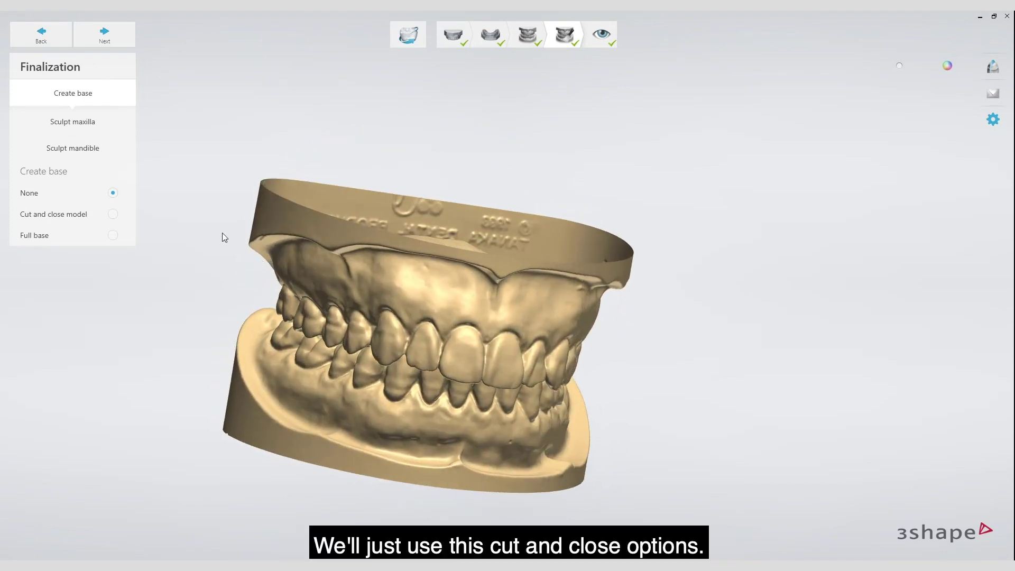
pyautogui.click(113, 214)
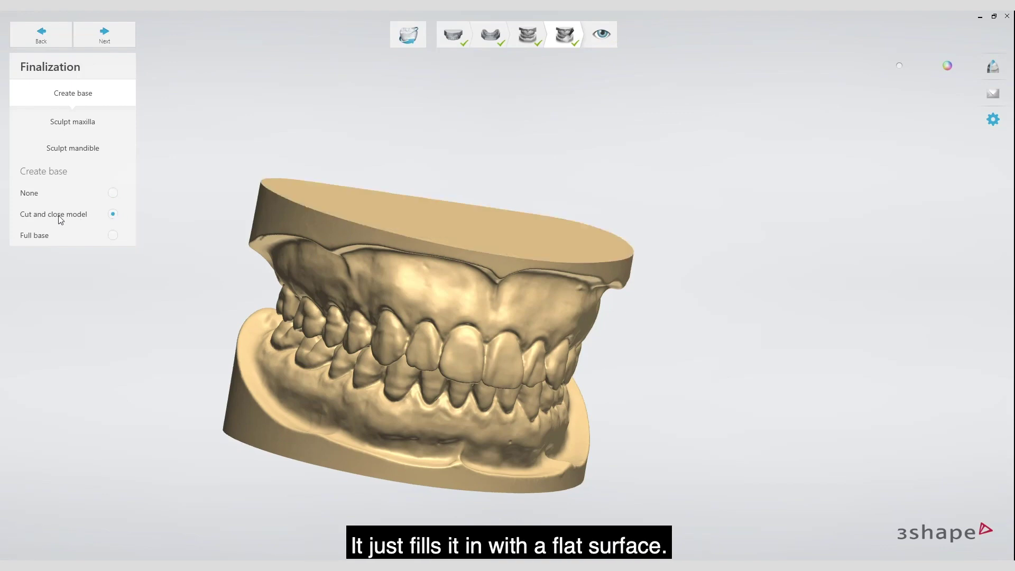
pyautogui.moveTo(293, 249)
pyautogui.mouseDown(button='right')
pyautogui.moveTo(218, 283)
pyautogui.moveTo(267, 230)
pyautogui.moveTo(280, 171)
pyautogui.moveTo(276, 254)
pyautogui.mouseUp(button='right')
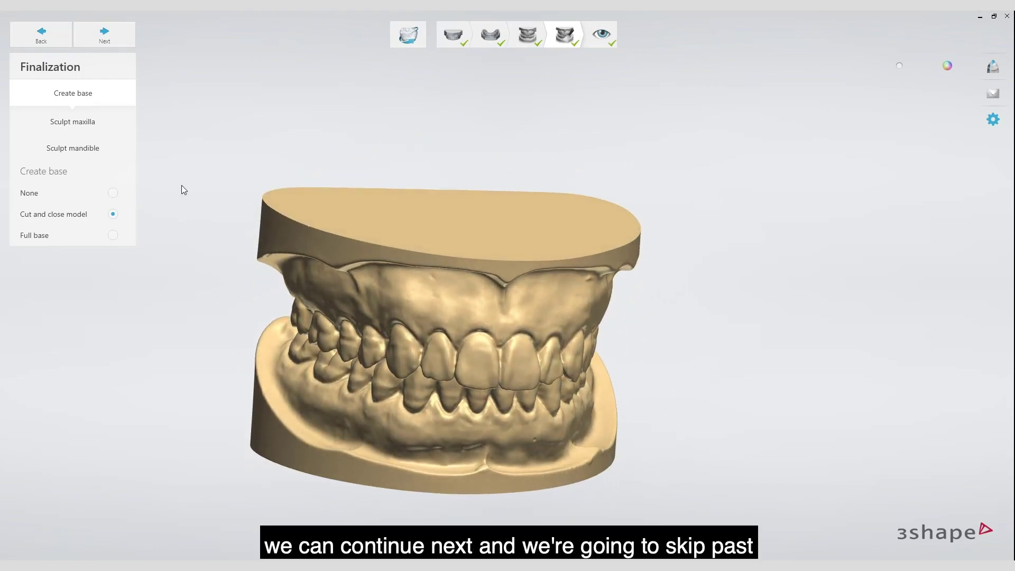
# Skip sculpting the maxilla and mandible and proceed to the scan inspection.
pyautogui.click(115, 39)
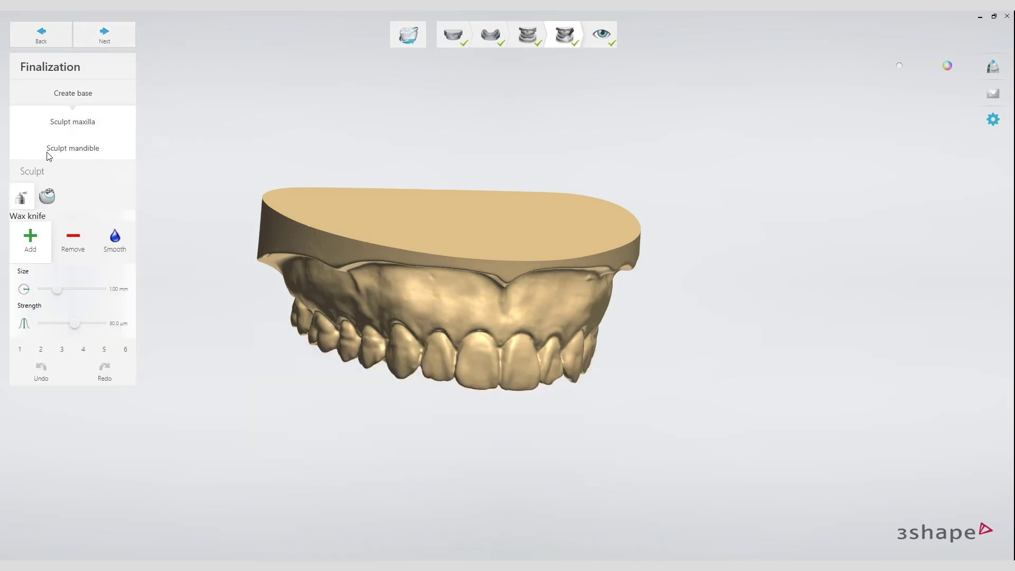
pyautogui.click(104, 45)
pyautogui.click(104, 45)
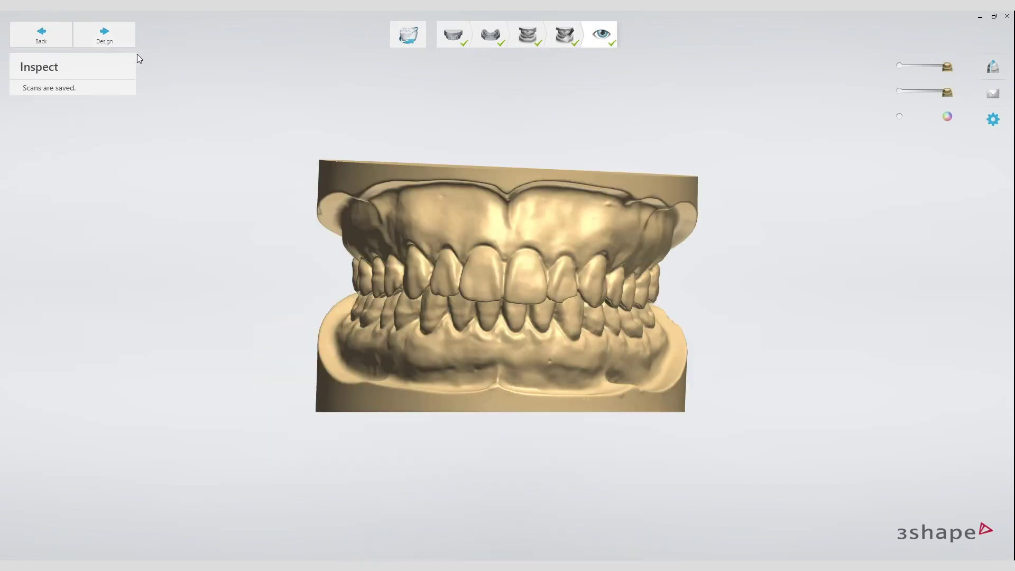
# Finish the scan session and open the scanned splint order in Splint Studio.
pyautogui.click(113, 40)
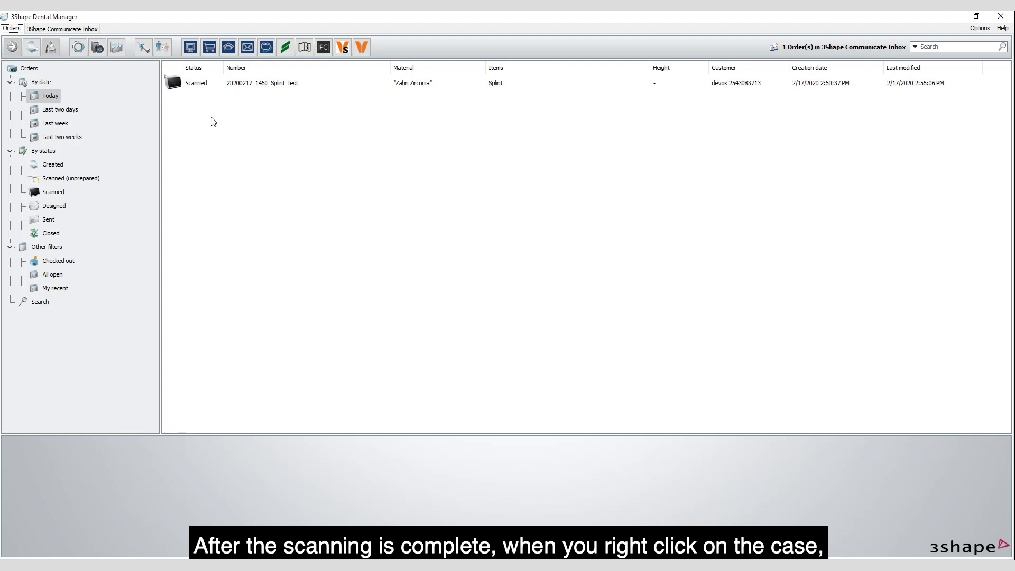
pyautogui.rightClick(194, 86)
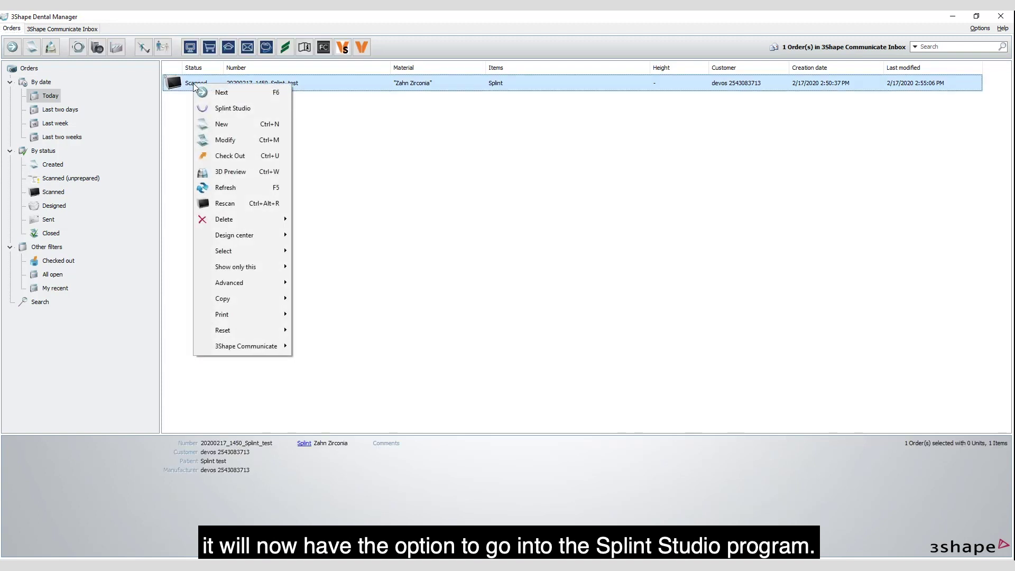
pyautogui.click(232, 108)
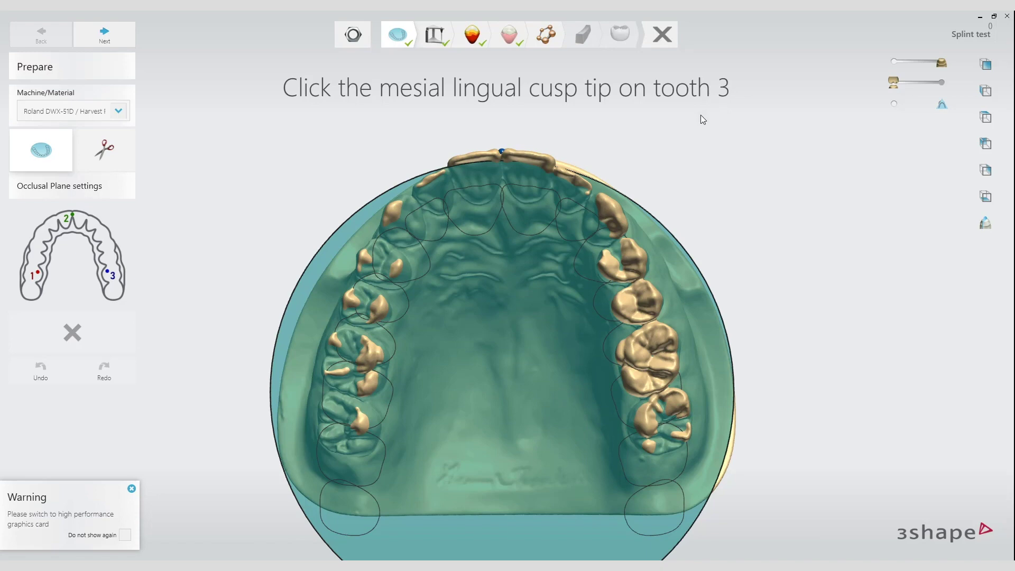
# Define the occlusal plane from the mesial lingual cusp tip of tooth 3, the incisors' mesial incisal midline, and the mesial lingual cusp tip of tooth 14.
pyautogui.click(369, 355)
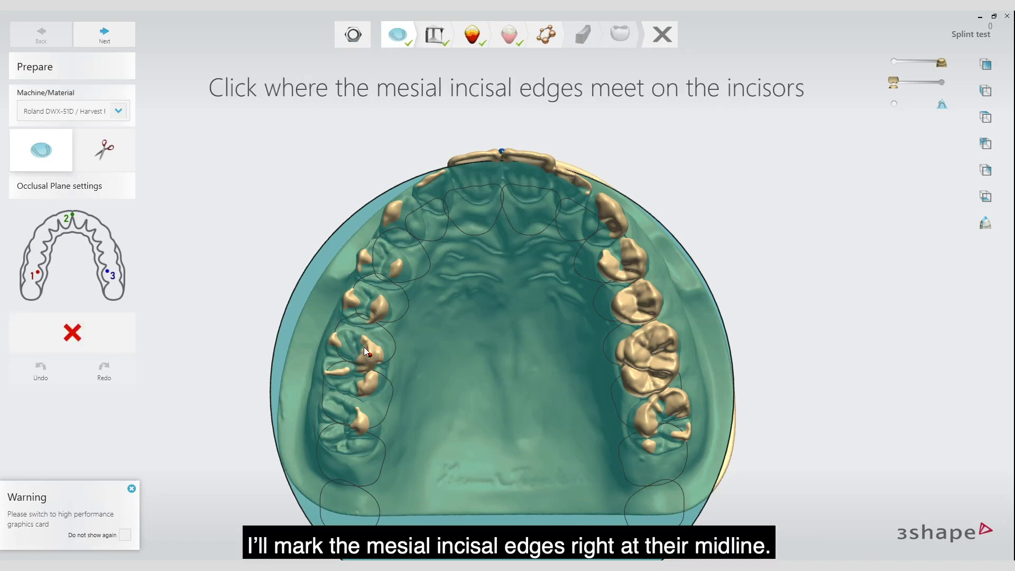
pyautogui.scroll(5, 508, 125)
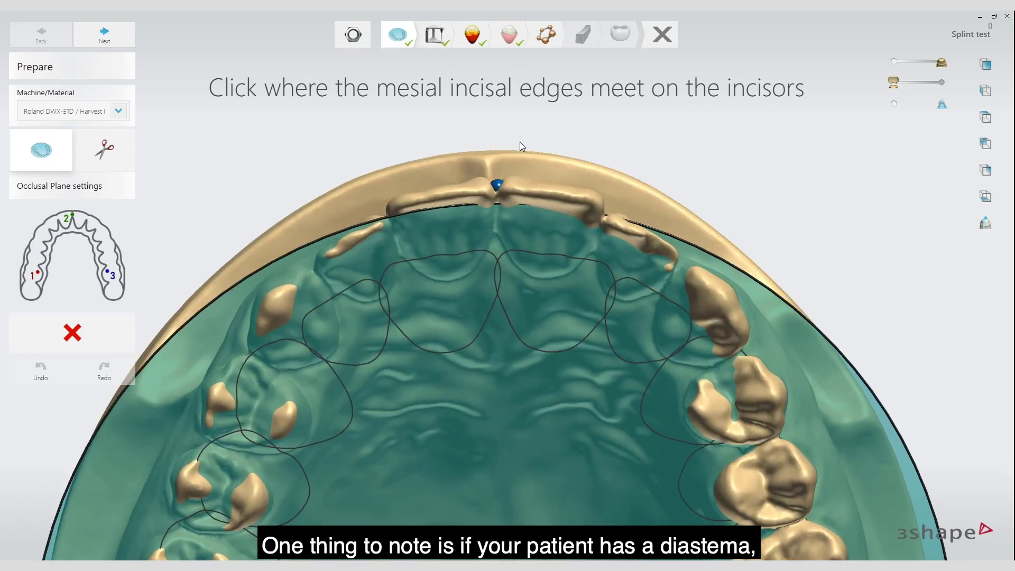
pyautogui.scroll(3, 503, 189)
pyautogui.scroll(3, 502, 189)
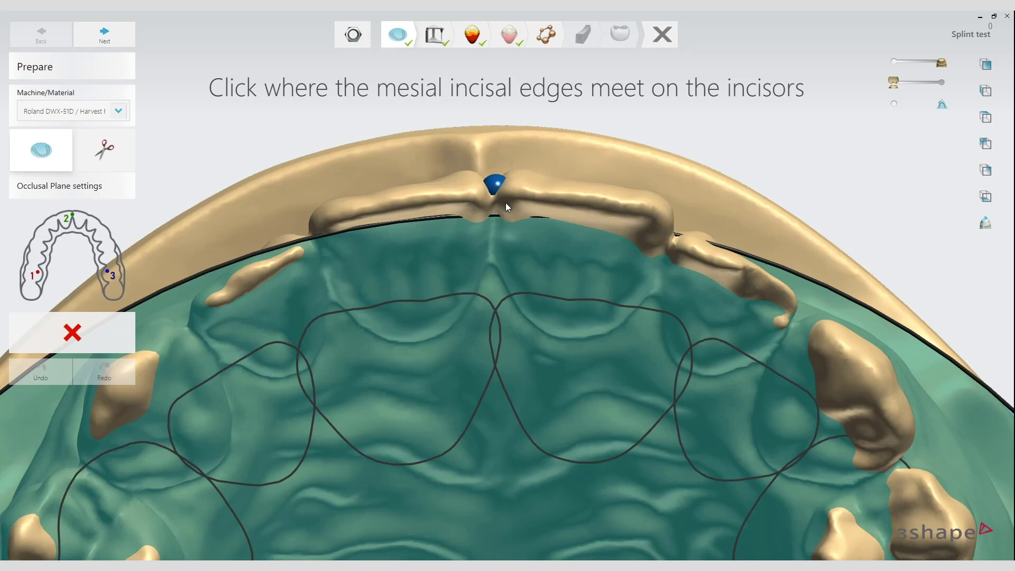
pyautogui.click(473, 194)
pyautogui.scroll(-1, 510, 270)
pyautogui.scroll(-5, 509, 271)
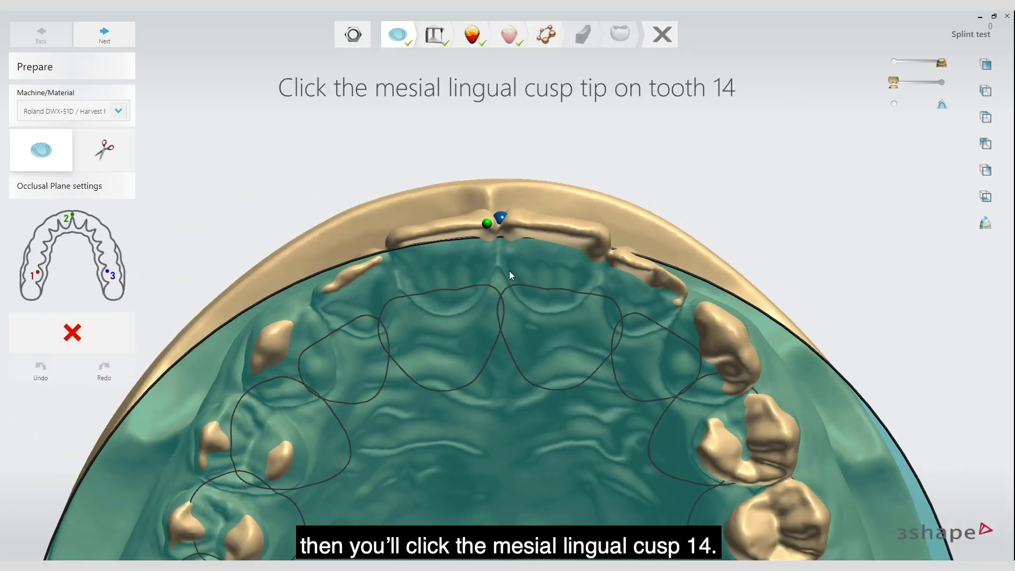
pyautogui.moveTo(518, 310); pyautogui.dragTo(439, 125, button='middle')
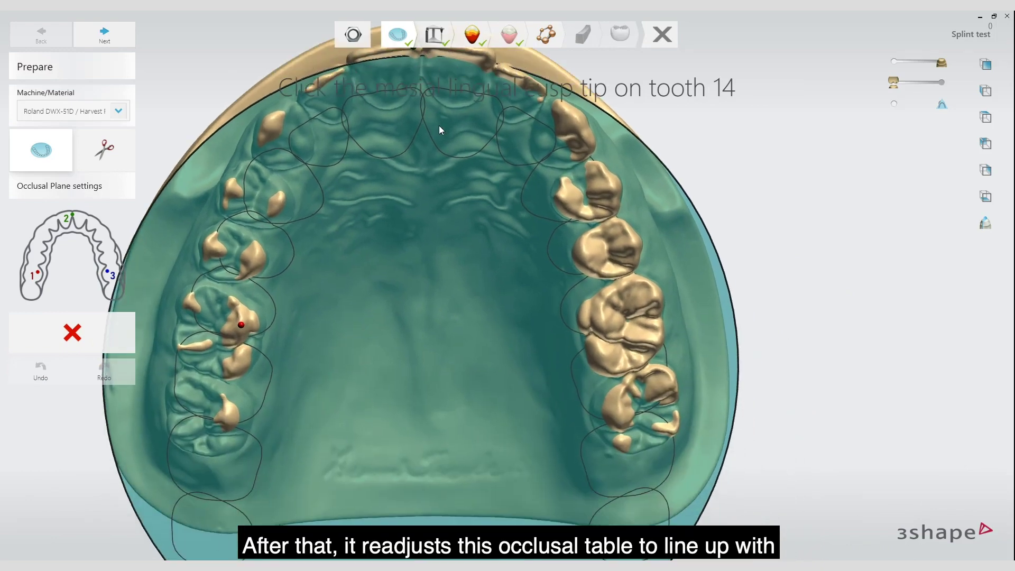
pyautogui.click(604, 323)
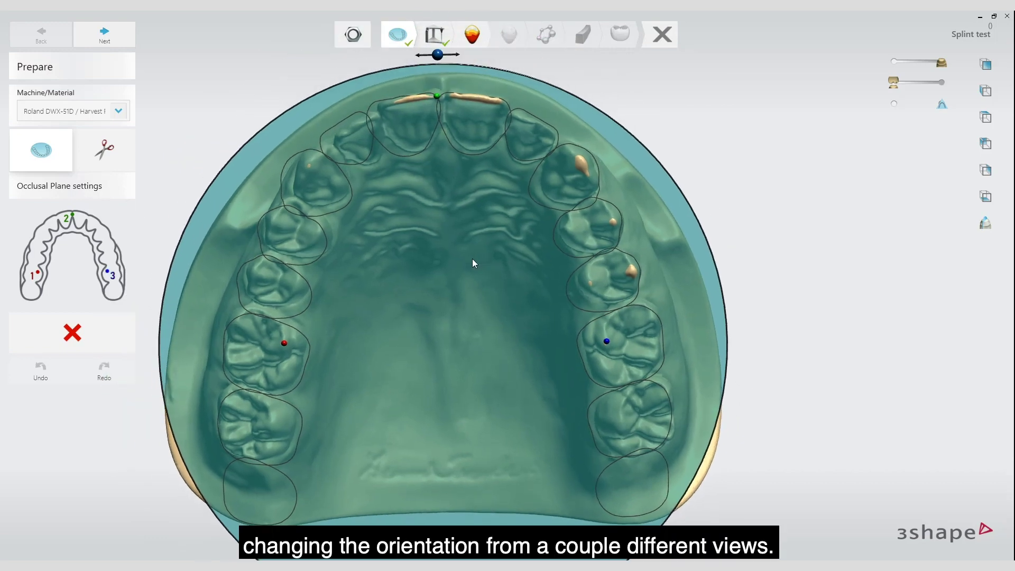
# Fine-tune the occlusal plane's midline orientation, height and posterior tilt against the upper teeth.
pyautogui.moveTo(438, 61); pyautogui.dragTo(443, 60)
pyautogui.moveTo(459, 226); pyautogui.dragTo(674, 205, button='right')
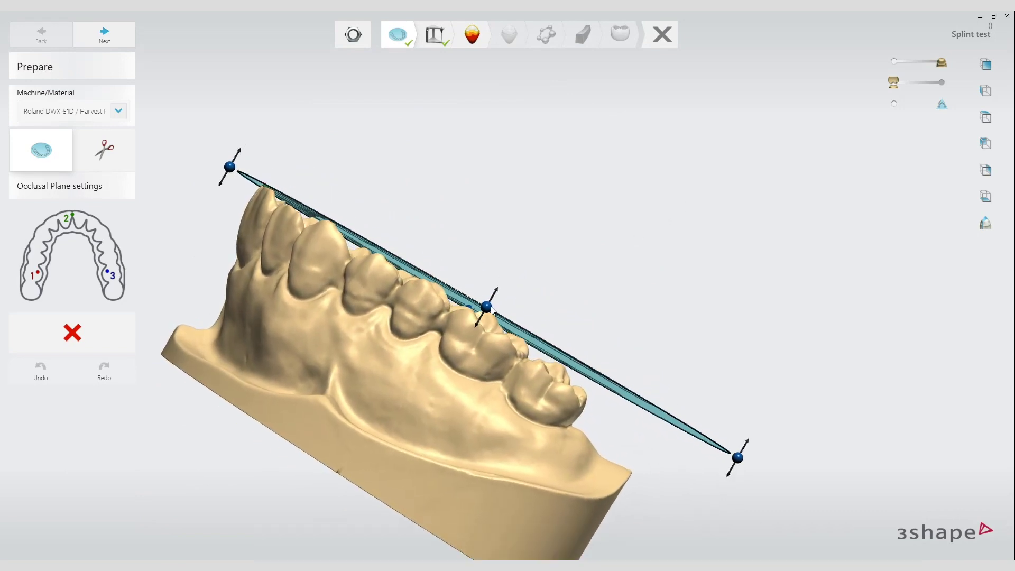
pyautogui.moveTo(486, 309); pyautogui.dragTo(484, 318)
pyautogui.moveTo(731, 470); pyautogui.dragTo(726, 479)
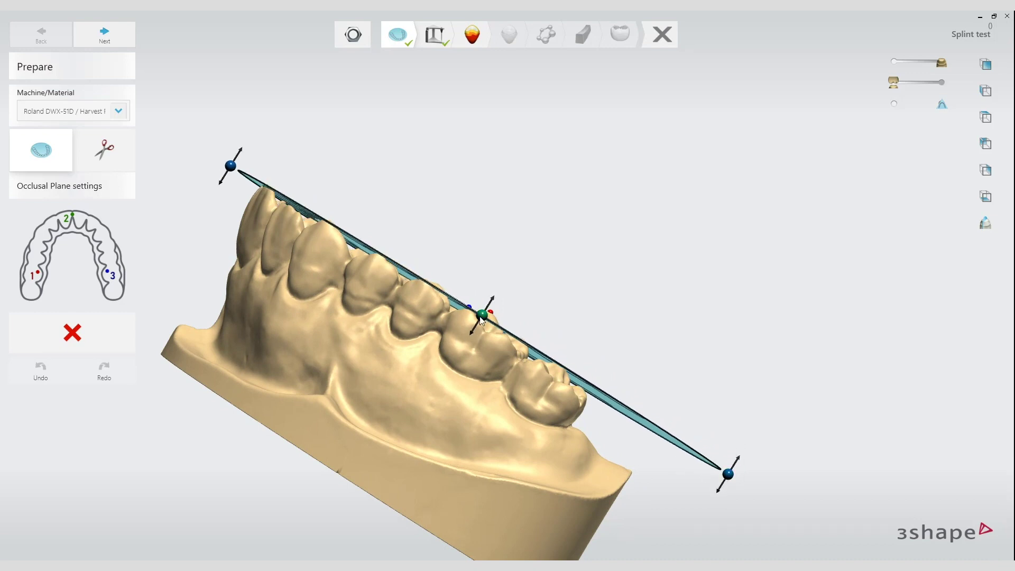
pyautogui.moveTo(569, 306); pyautogui.dragTo(355, 310, button='right')
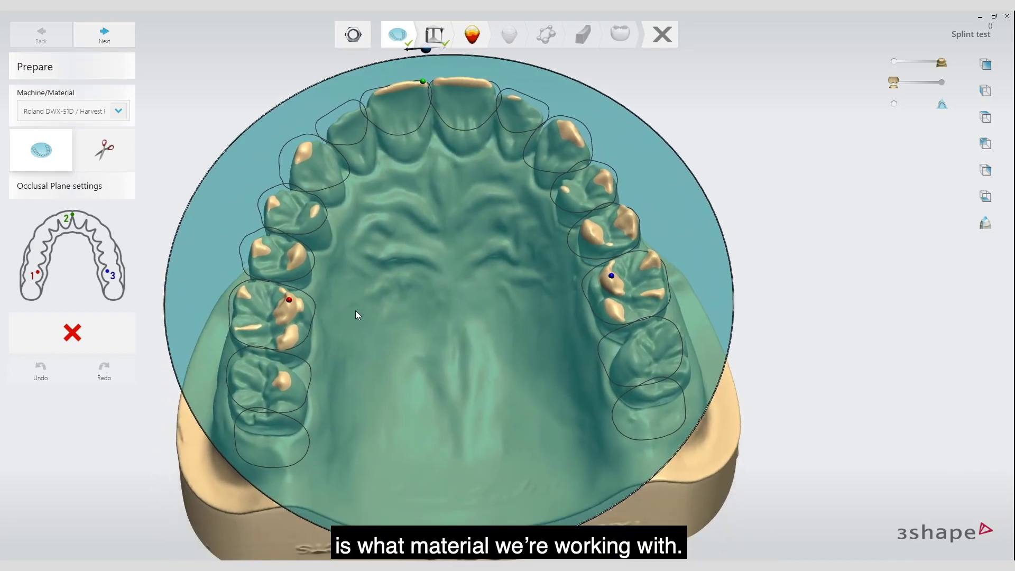
pyautogui.scroll(-2, 355, 309)
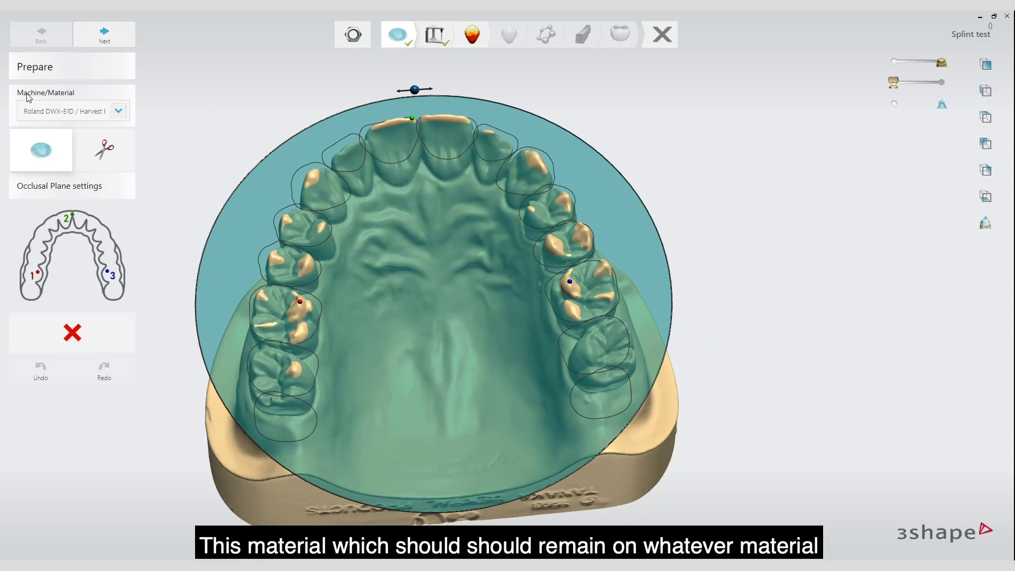
# Select Roland DWX-51D / Harvest Poly Splint as the machine and material, and proceed to the bite configuration.
pyautogui.click(118, 113)
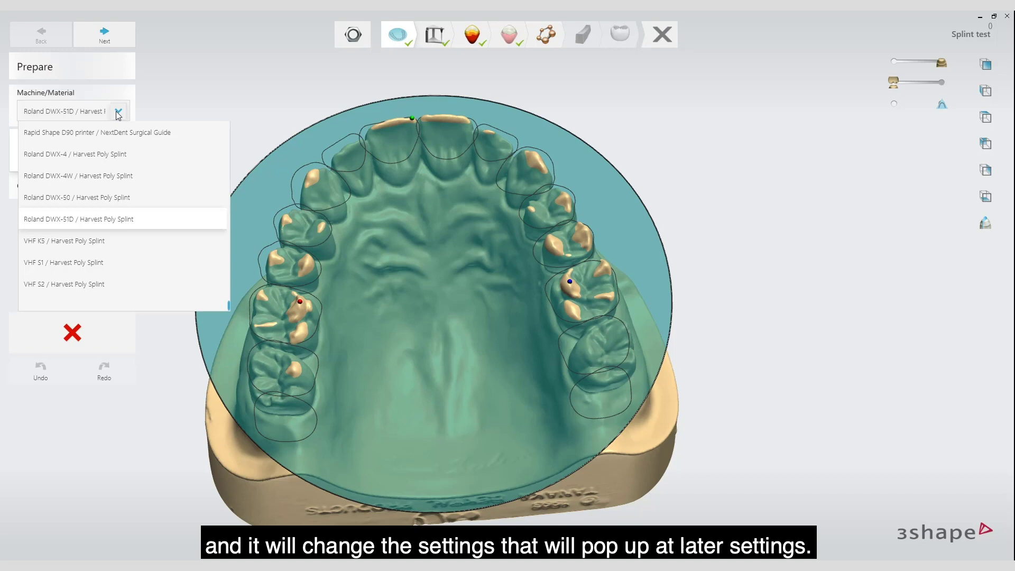
pyautogui.scroll(10, 112, 169)
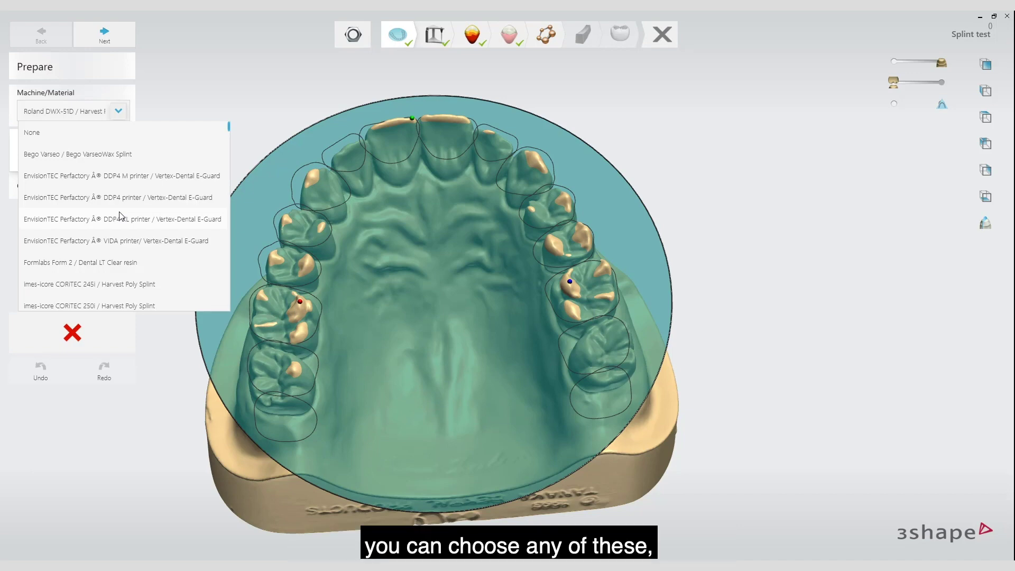
pyautogui.scroll(-6, 125, 237)
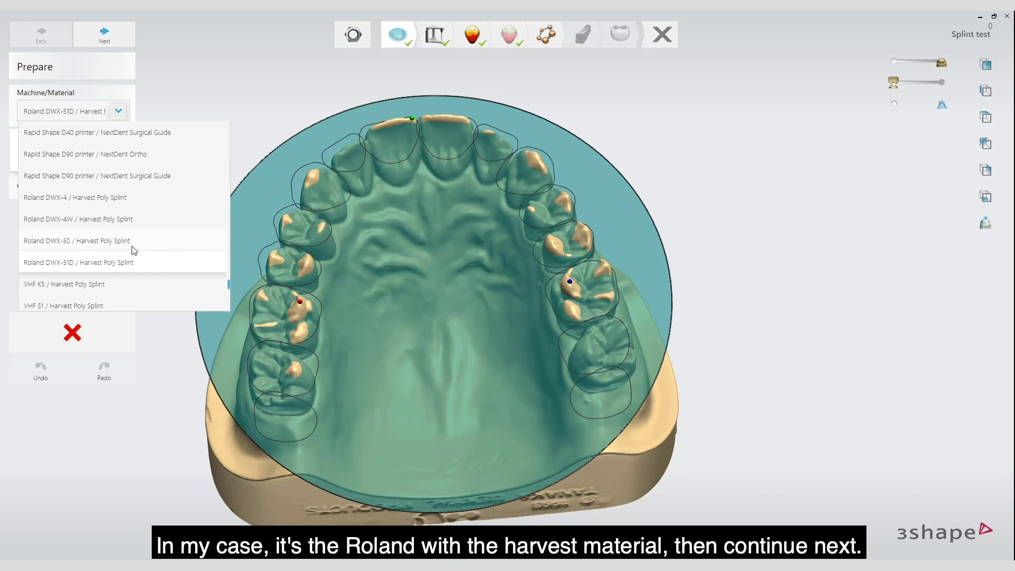
pyautogui.click(78, 265)
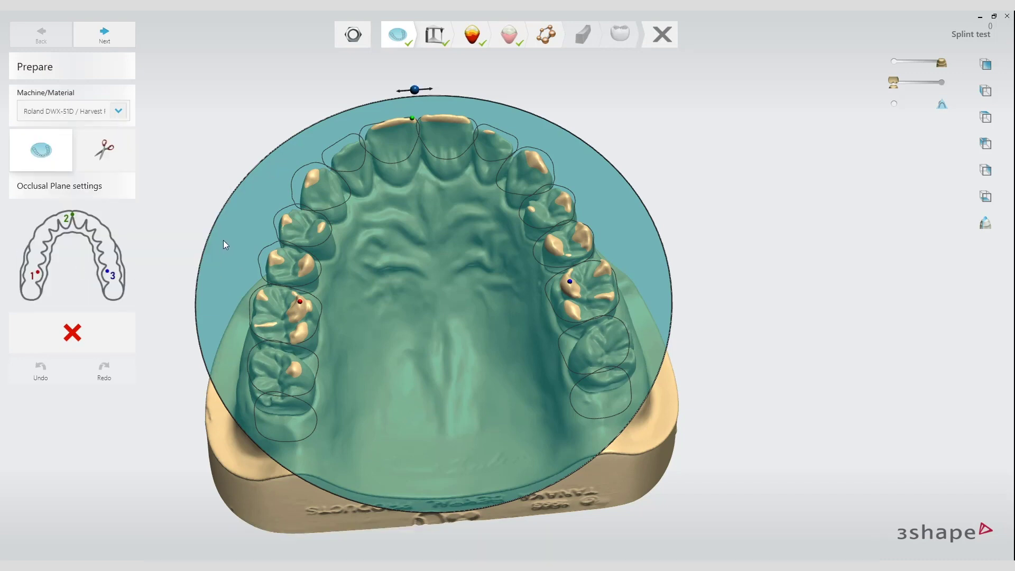
pyautogui.click(115, 35)
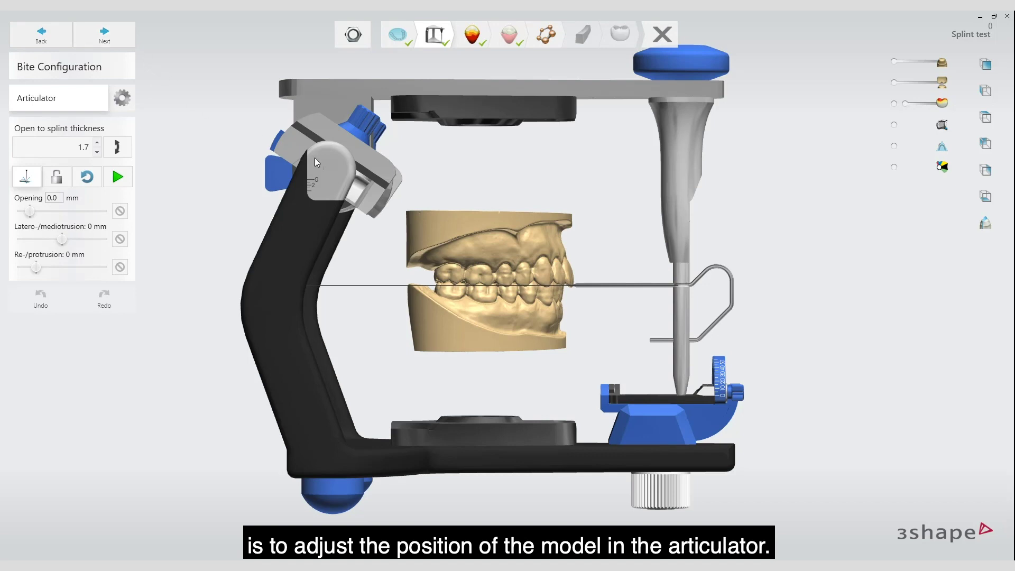
# Fine-tune the vertical position and tilt of the models in the articulator.
pyautogui.moveTo(512, 265)
pyautogui.scroll(5, 522, 298)
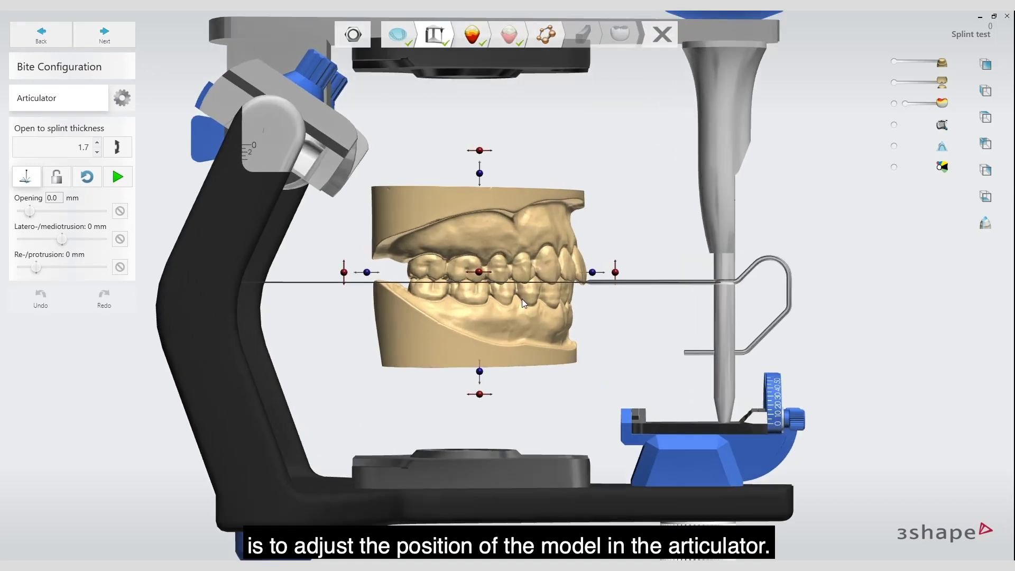
pyautogui.moveTo(510, 302)
pyautogui.mouseDown(button='right')
pyautogui.moveTo(440, 307)
pyautogui.moveTo(507, 302)
pyautogui.mouseUp(button='right')
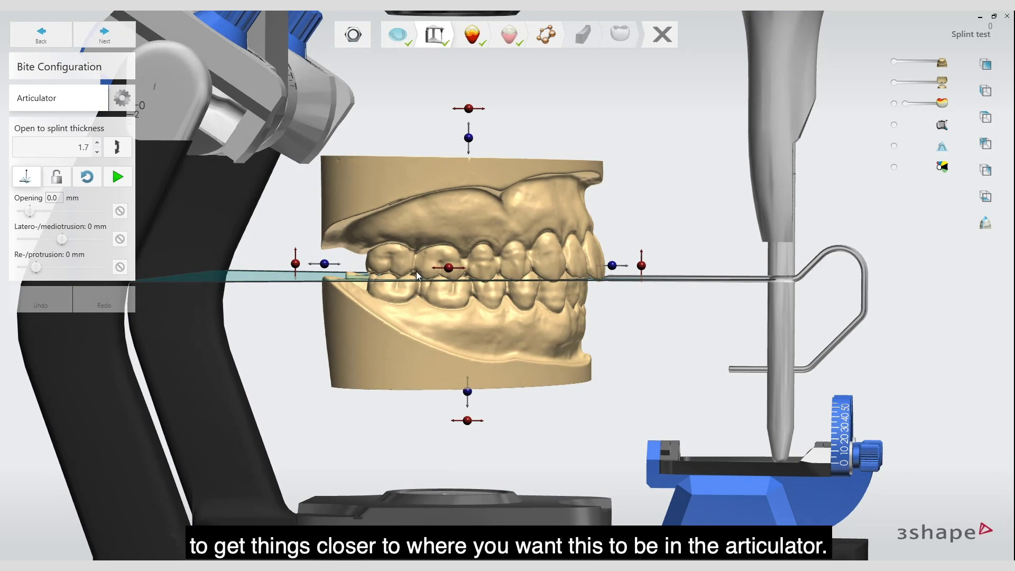
pyautogui.moveTo(468, 394)
pyautogui.moveTo(467, 392); pyautogui.dragTo(468, 392)
pyautogui.moveTo(298, 264); pyautogui.dragTo(292, 263)
pyautogui.scroll(-2, 608, 364)
pyautogui.moveTo(590, 351)
pyautogui.mouseDown(button='right')
pyautogui.moveTo(424, 354)
pyautogui.moveTo(421, 399)
pyautogui.moveTo(443, 356)
pyautogui.moveTo(586, 352)
pyautogui.mouseUp(button='right')
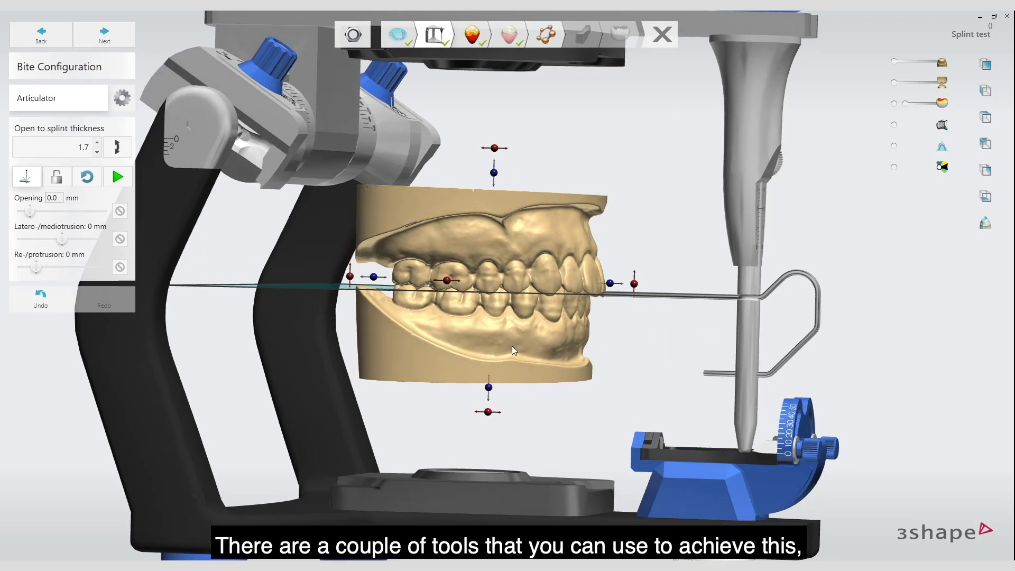
# Try opening the bite to a splint thickness of 2 mm, inspect the gap between the arches, and reset the articulator position.
pyautogui.moveTo(511, 344); pyautogui.dragTo(521, 346, button='right')
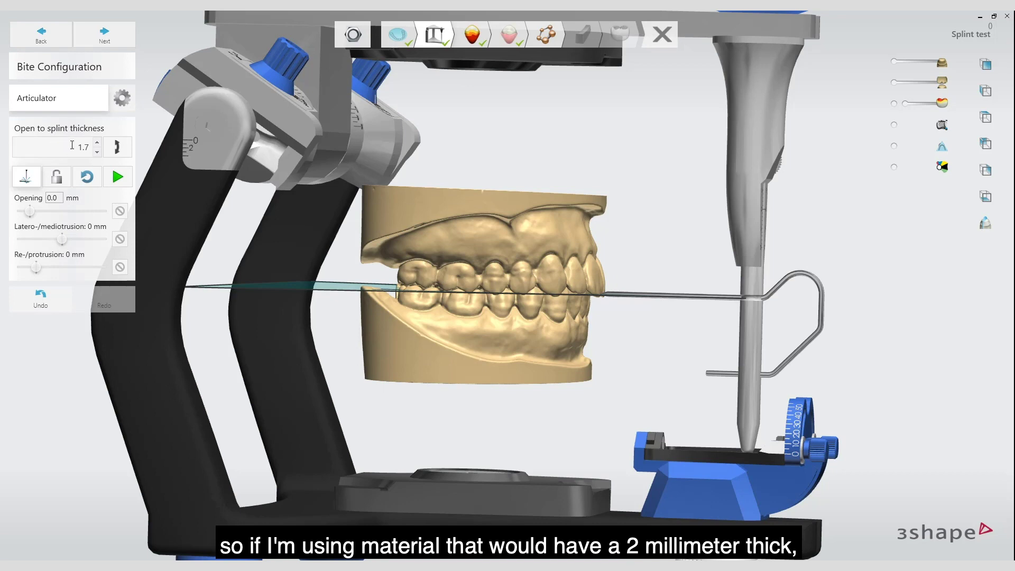
pyautogui.doubleClick(71, 146)
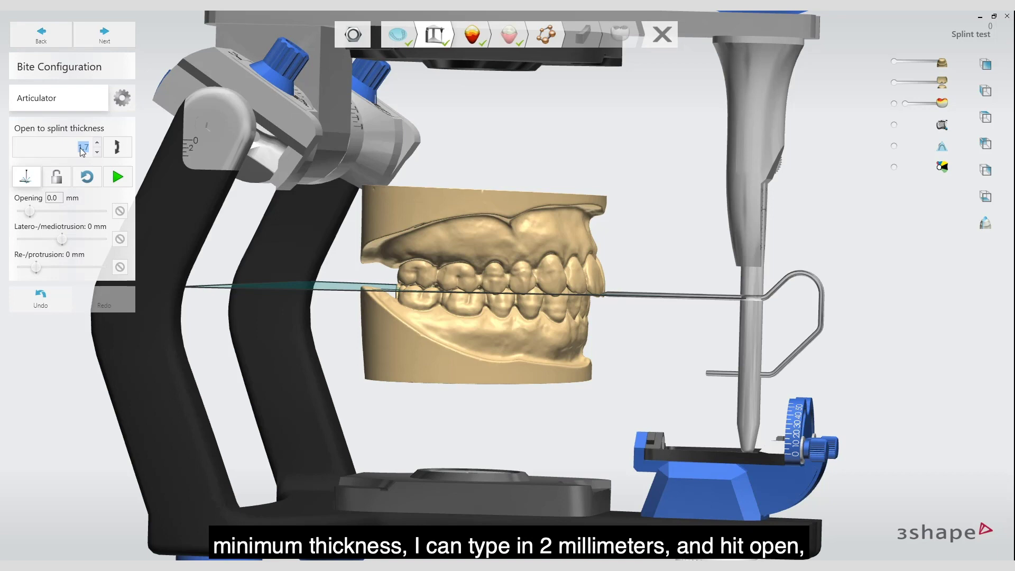
pyautogui.write('2')
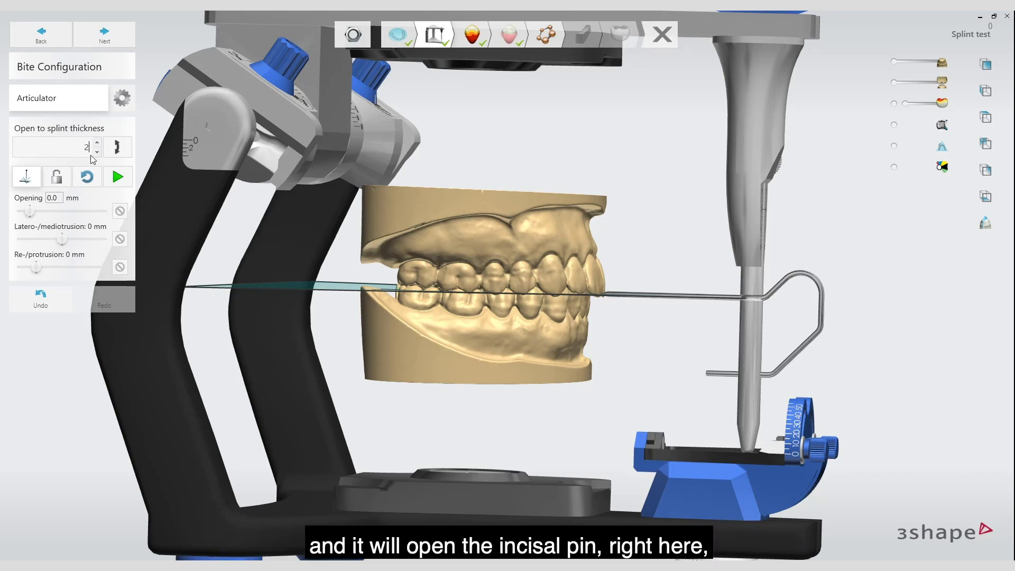
pyautogui.click(119, 150)
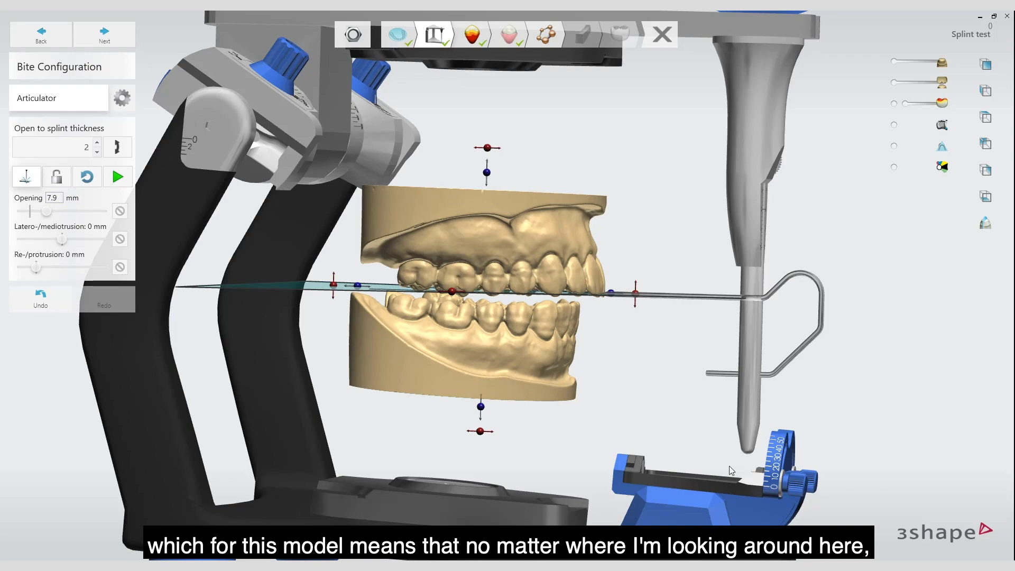
pyautogui.moveTo(722, 446); pyautogui.dragTo(494, 362, button='right')
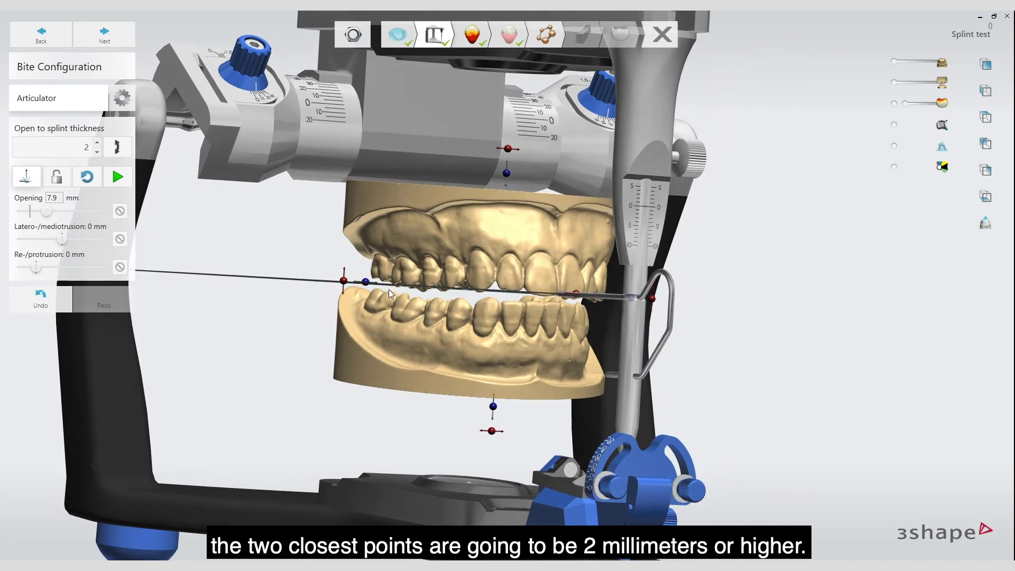
pyautogui.moveTo(443, 312); pyautogui.dragTo(490, 320, button='right')
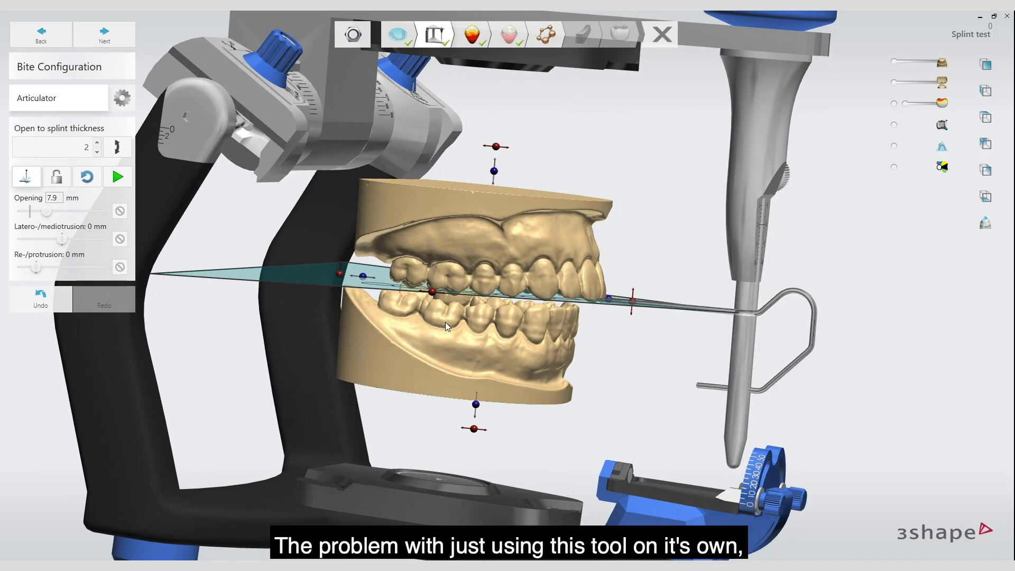
pyautogui.moveTo(450, 335); pyautogui.dragTo(516, 345, button='right')
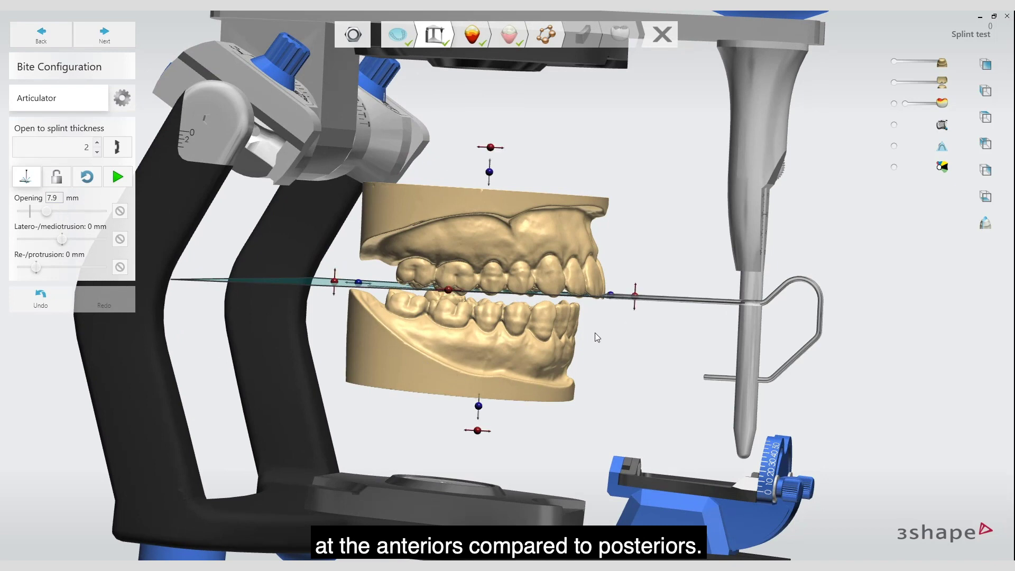
pyautogui.moveTo(595, 332); pyautogui.dragTo(599, 331, button='right')
pyautogui.moveTo(586, 287); pyautogui.dragTo(428, 303, button='right')
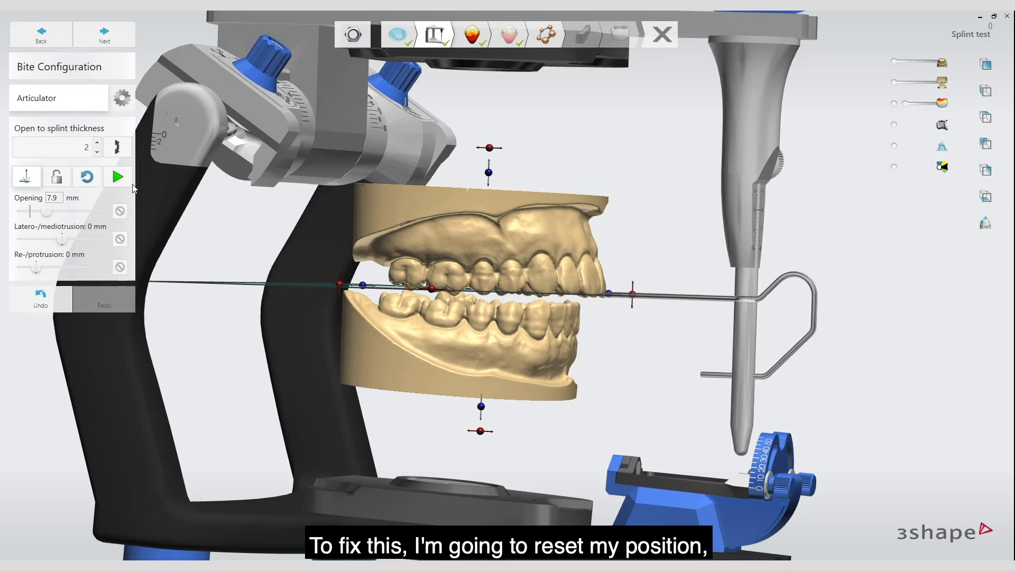
pyautogui.click(87, 177)
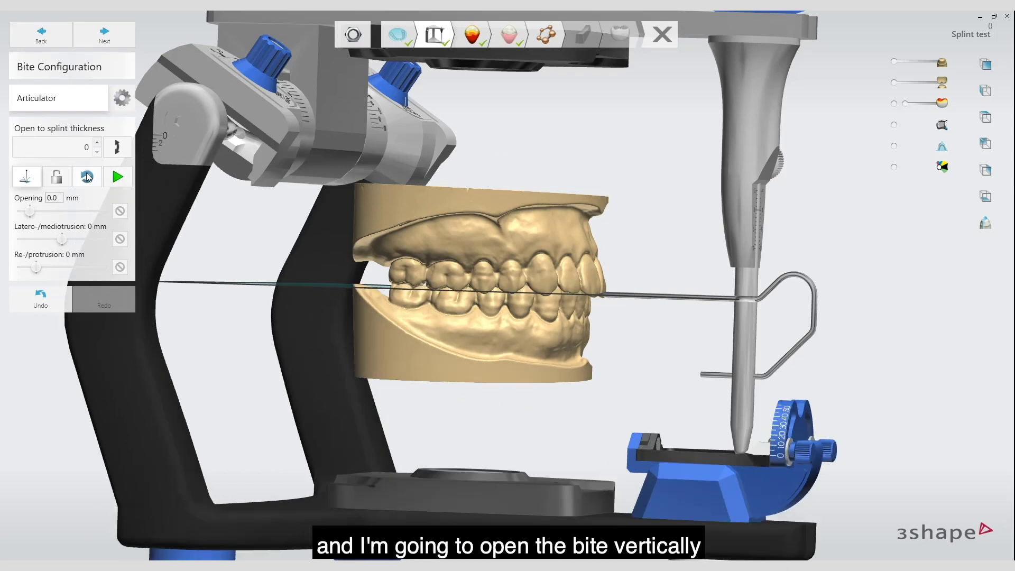
# Select the upper arch and raise it vertically to a splint thickness of about 0.4 mm.
pyautogui.moveTo(443, 276)
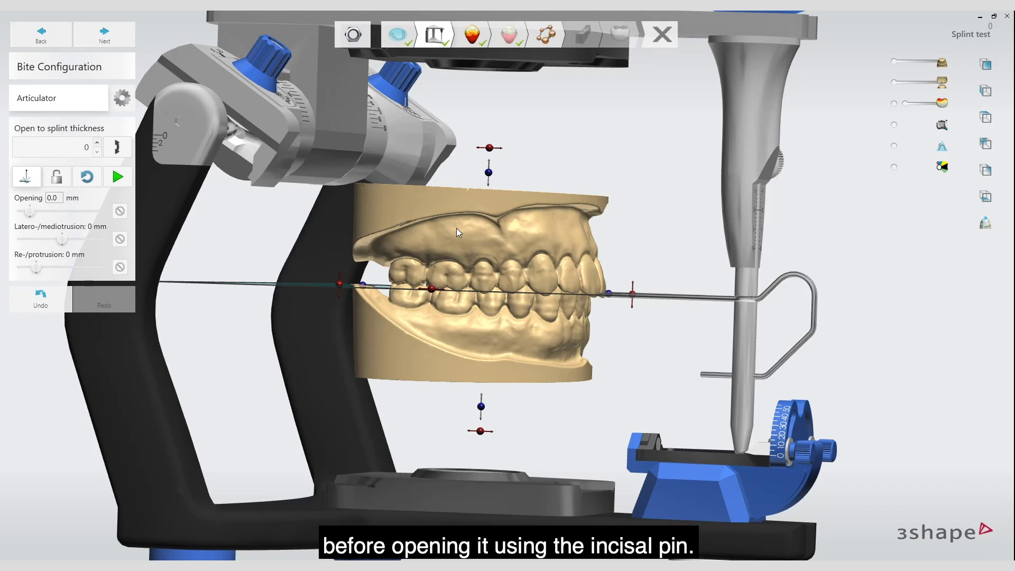
pyautogui.click(479, 243)
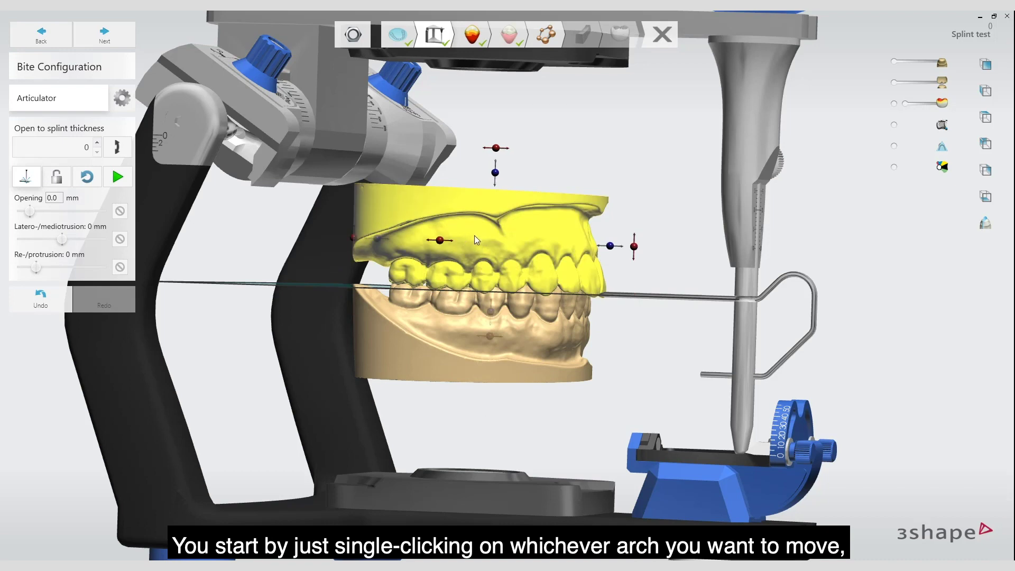
pyautogui.moveTo(496, 174)
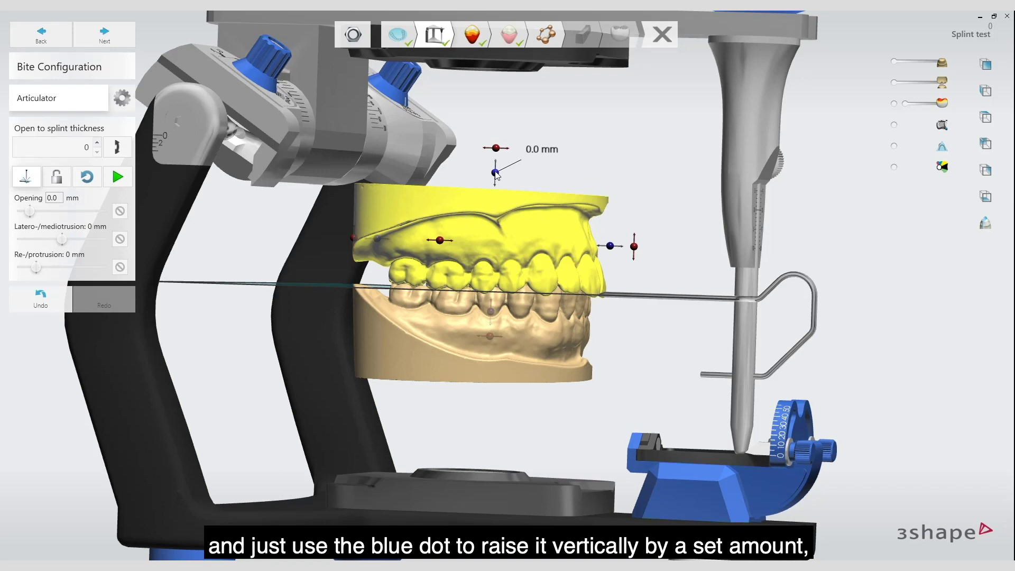
pyautogui.moveTo(497, 176); pyautogui.dragTo(496, 171)
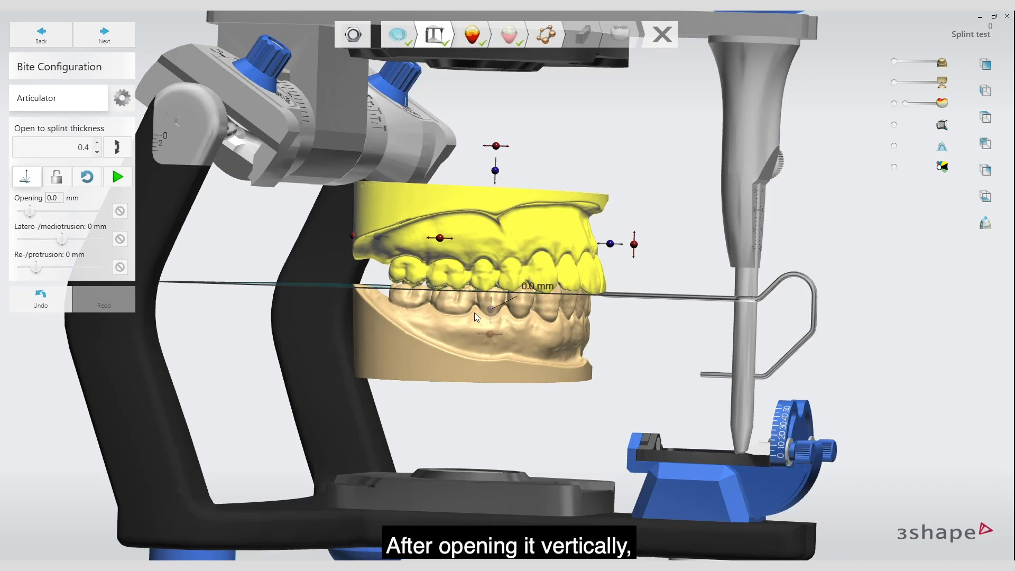
# Open the raised bite to a splint thickness of 2 mm and check the evenness of the gap between the arches.
pyautogui.doubleClick(86, 150)
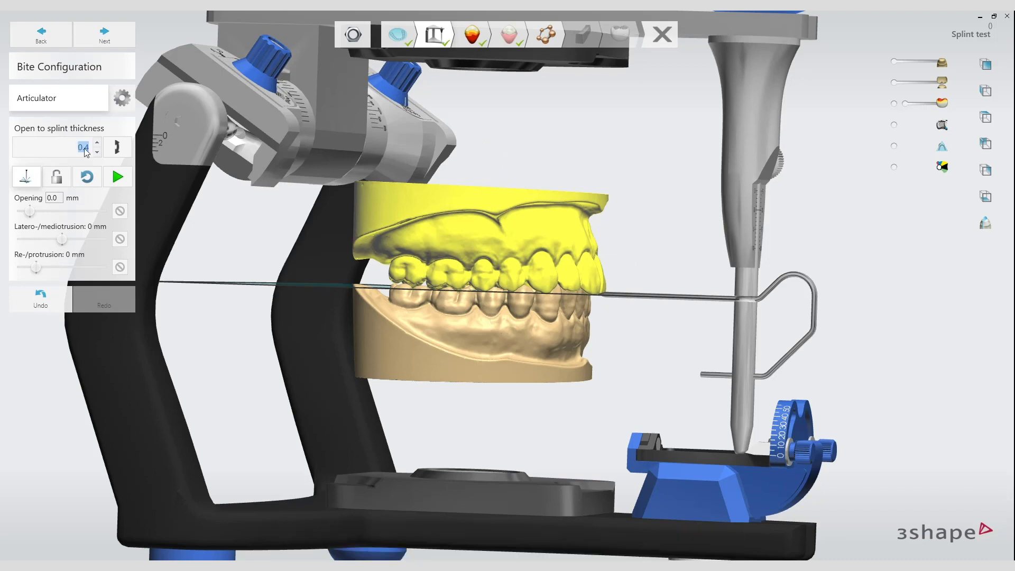
pyautogui.write('2')
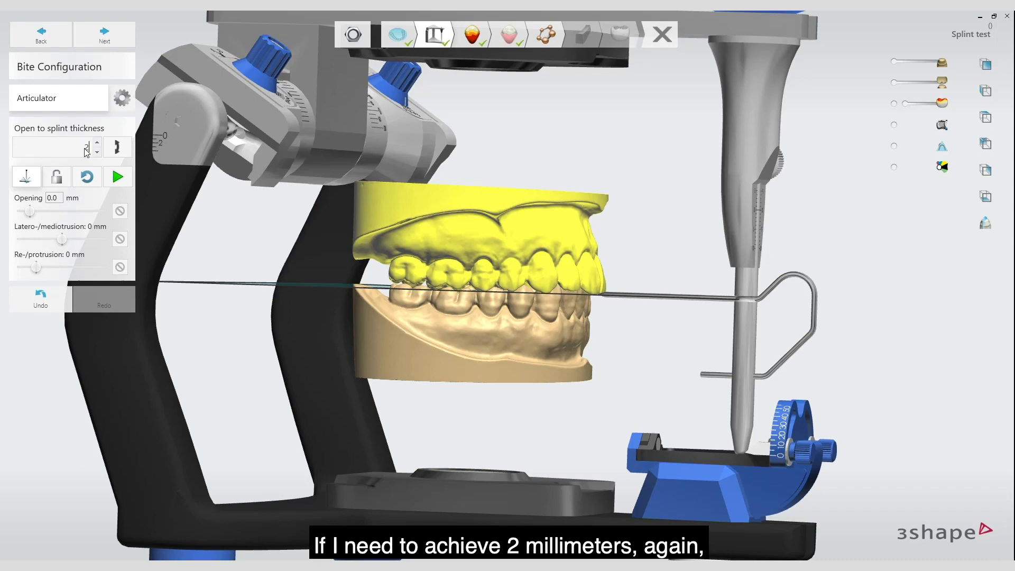
pyautogui.click(118, 148)
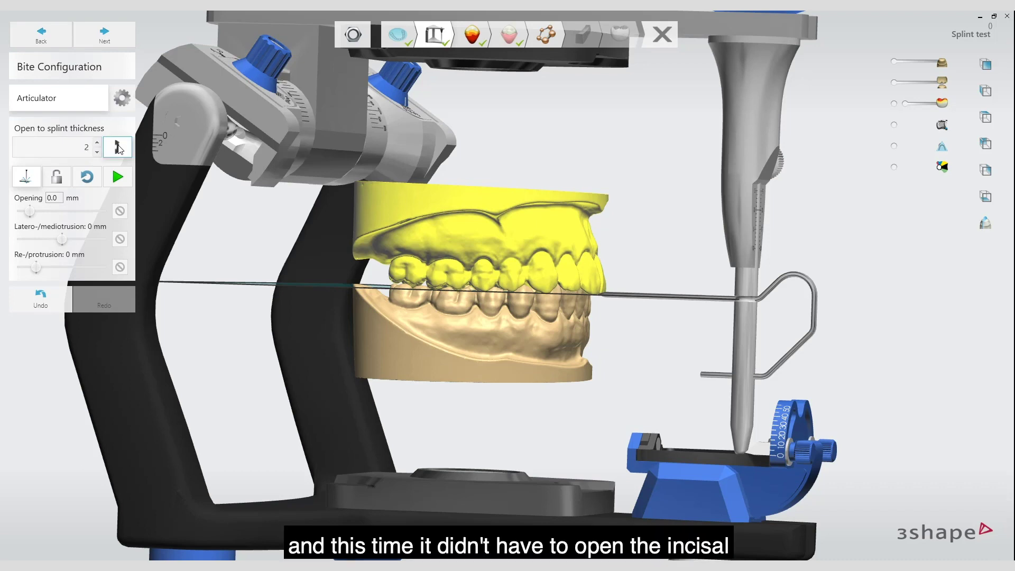
pyautogui.moveTo(63, 198); pyautogui.dragTo(49, 199)
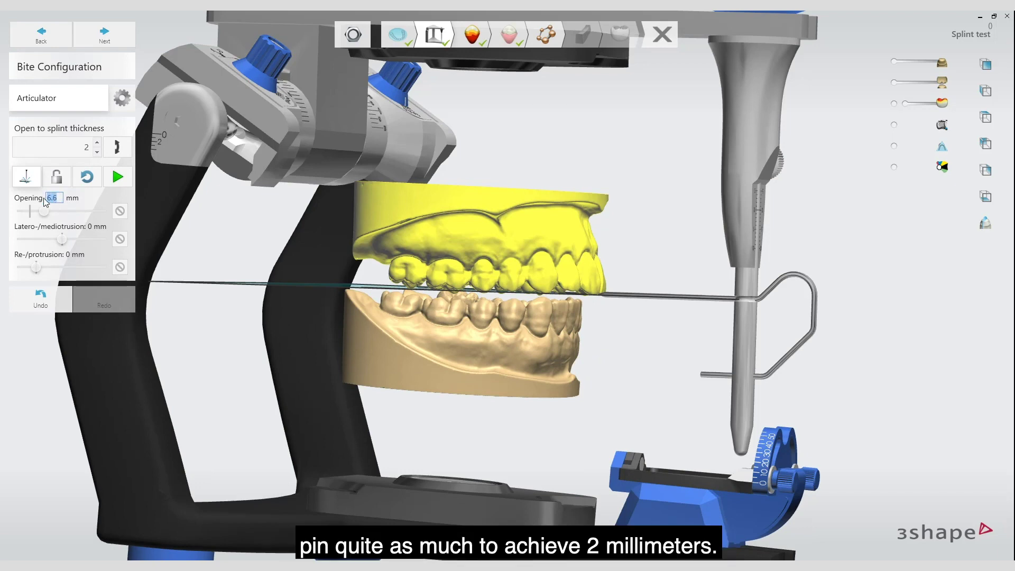
pyautogui.moveTo(544, 345); pyautogui.dragTo(516, 340, button='right')
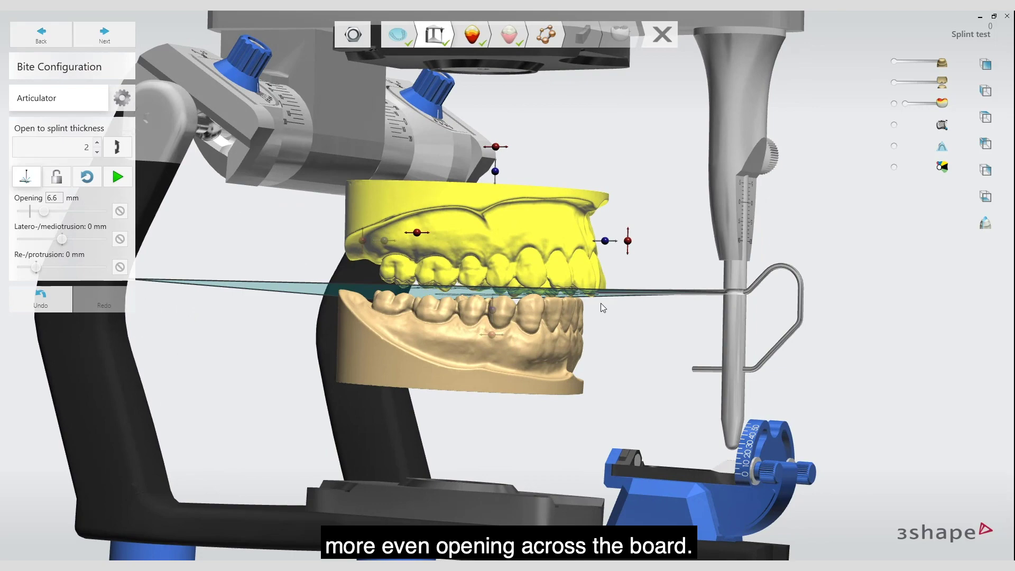
pyautogui.moveTo(592, 332); pyautogui.dragTo(619, 339, button='right')
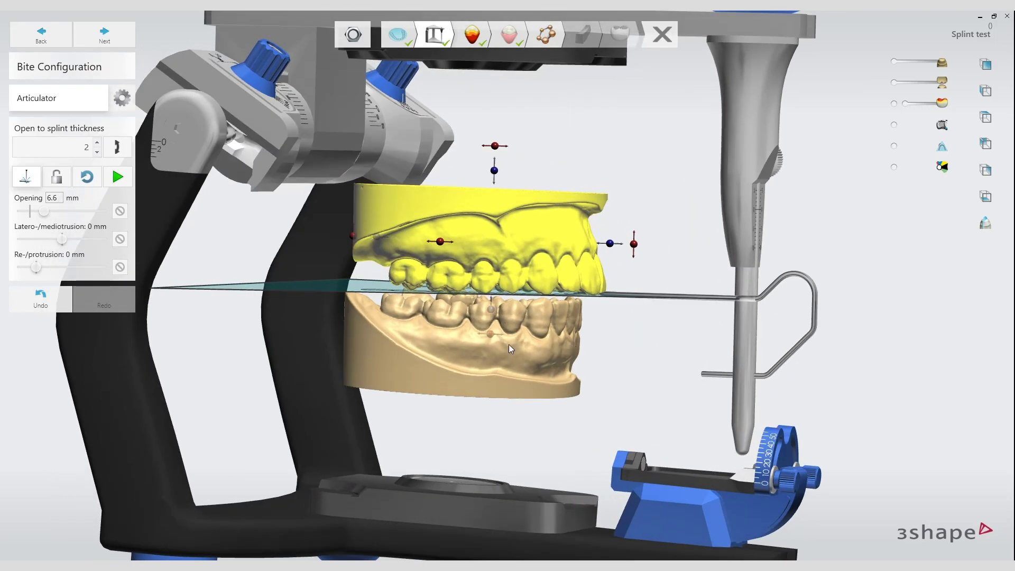
# Set the splint thickness to 1.5 mm, apply the bite opening, and check the gap between the arches.
pyautogui.doubleClick(81, 152)
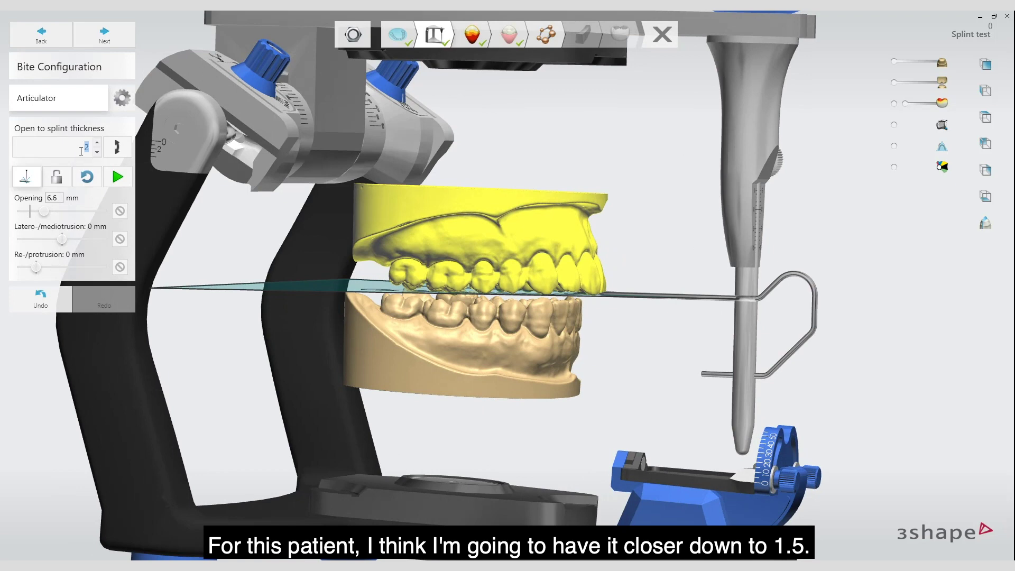
pyautogui.write('1.5')
pyautogui.click(117, 147)
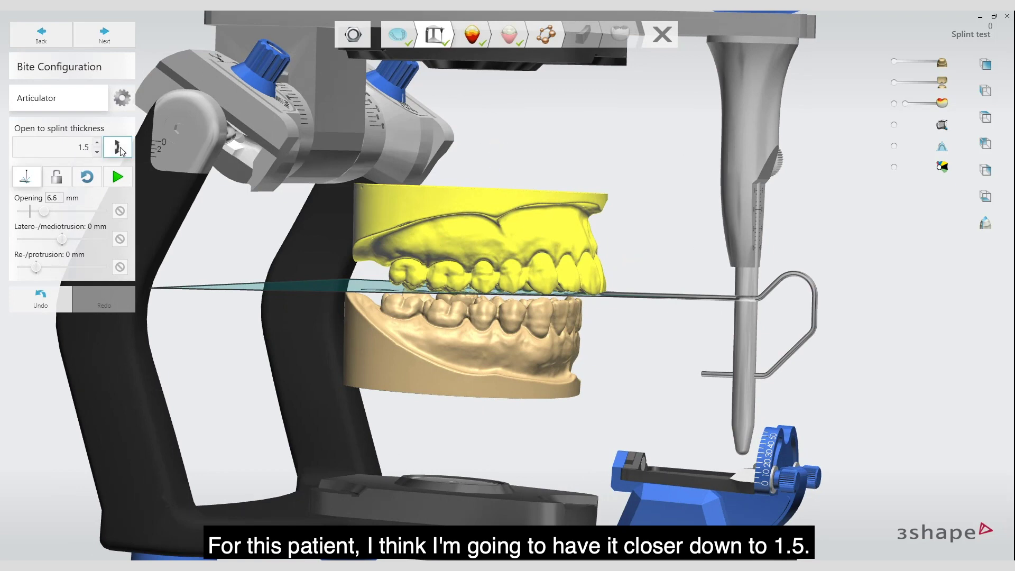
pyautogui.moveTo(577, 346)
pyautogui.mouseDown(button='right')
pyautogui.moveTo(546, 327)
pyautogui.moveTo(563, 335)
pyautogui.mouseUp(button='right')
pyautogui.moveTo(463, 325); pyautogui.dragTo(497, 345, button='right')
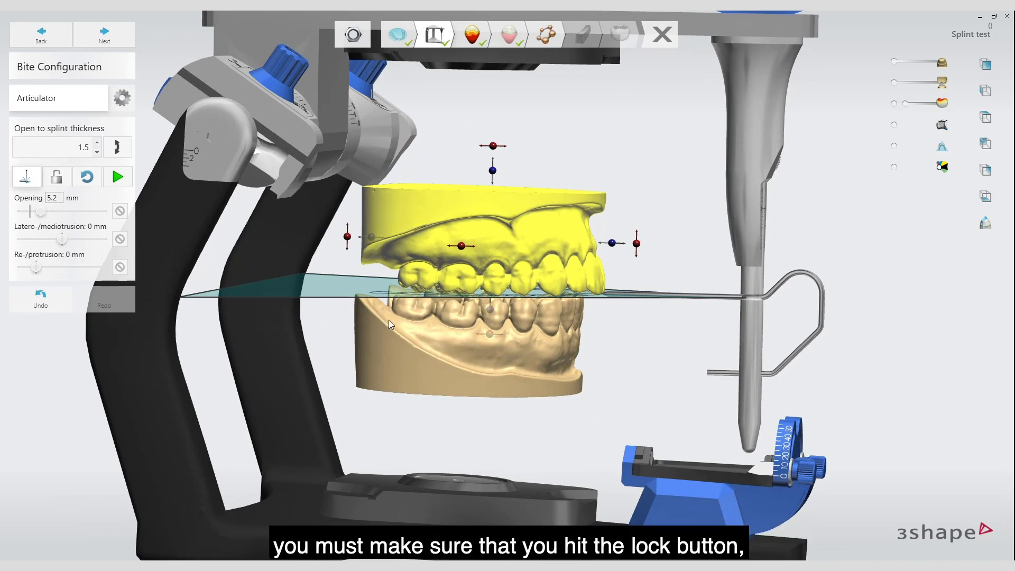
# Lock the articulator at the opened bite position and proceed to the blocking out stage.
pyautogui.click(58, 176)
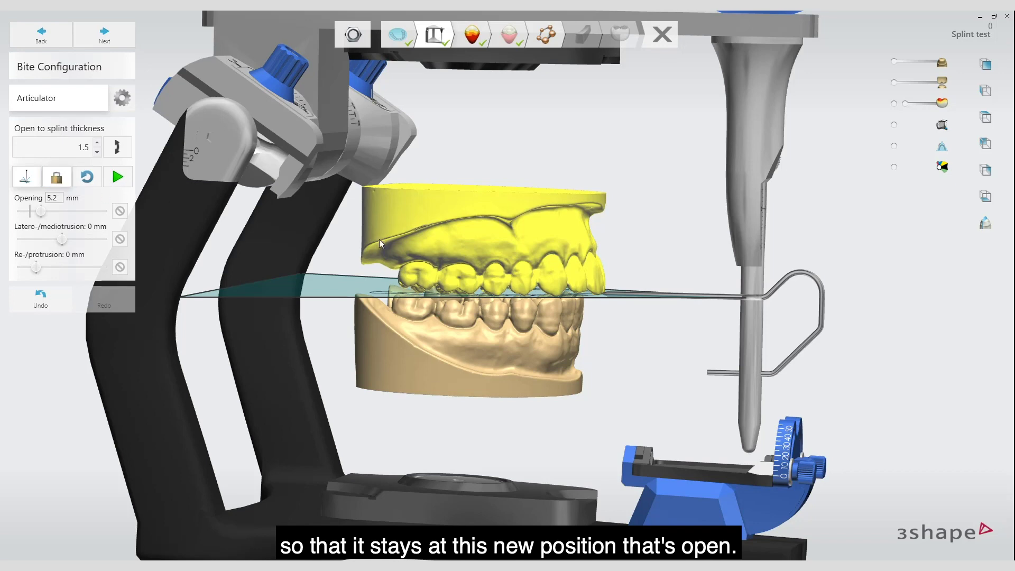
pyautogui.moveTo(612, 323)
pyautogui.mouseDown(button='right')
pyautogui.moveTo(602, 308)
pyautogui.moveTo(611, 319)
pyautogui.mouseUp(button='right')
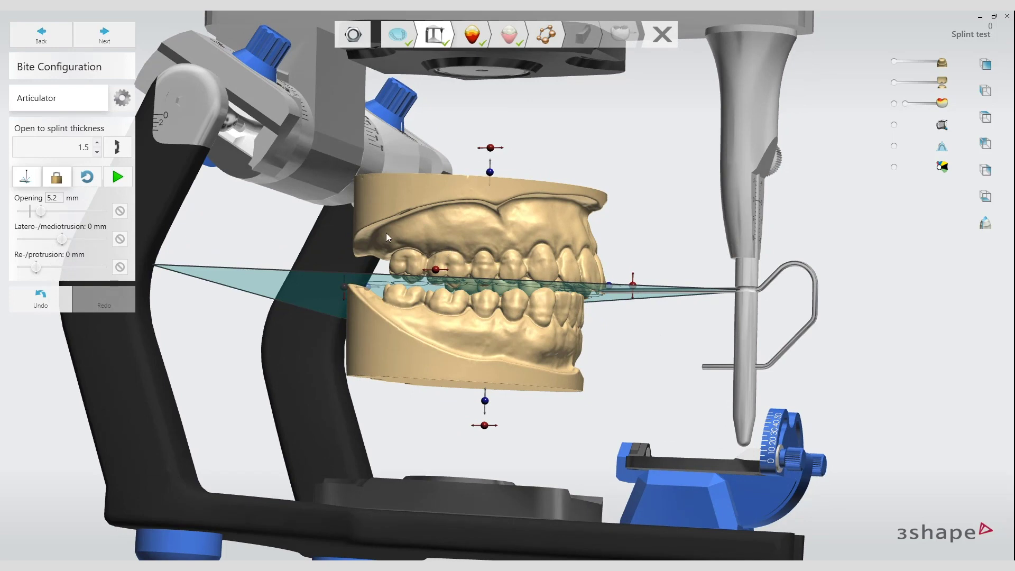
pyautogui.moveTo(333, 214); pyautogui.dragTo(314, 205, button='right')
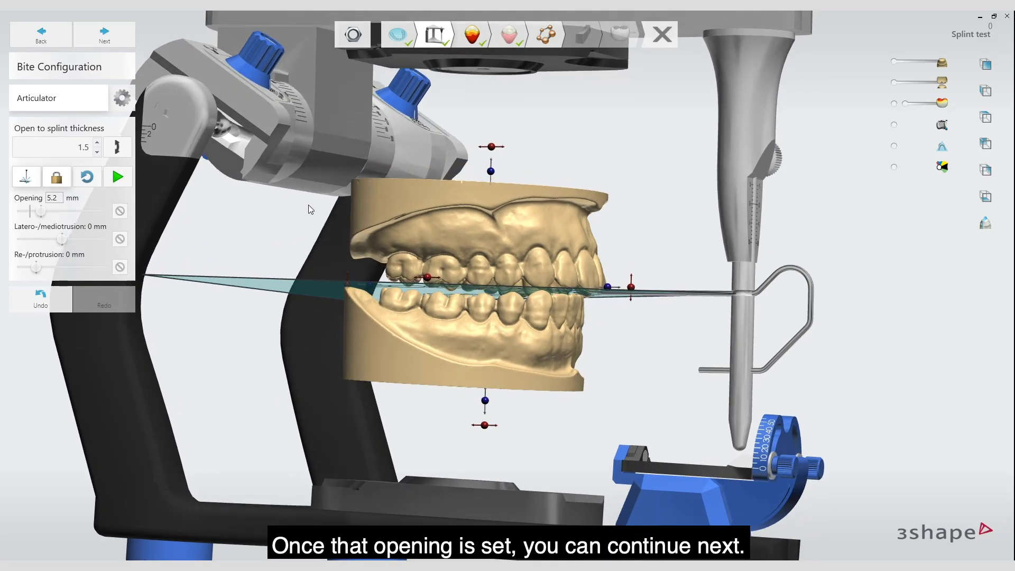
pyautogui.click(105, 35)
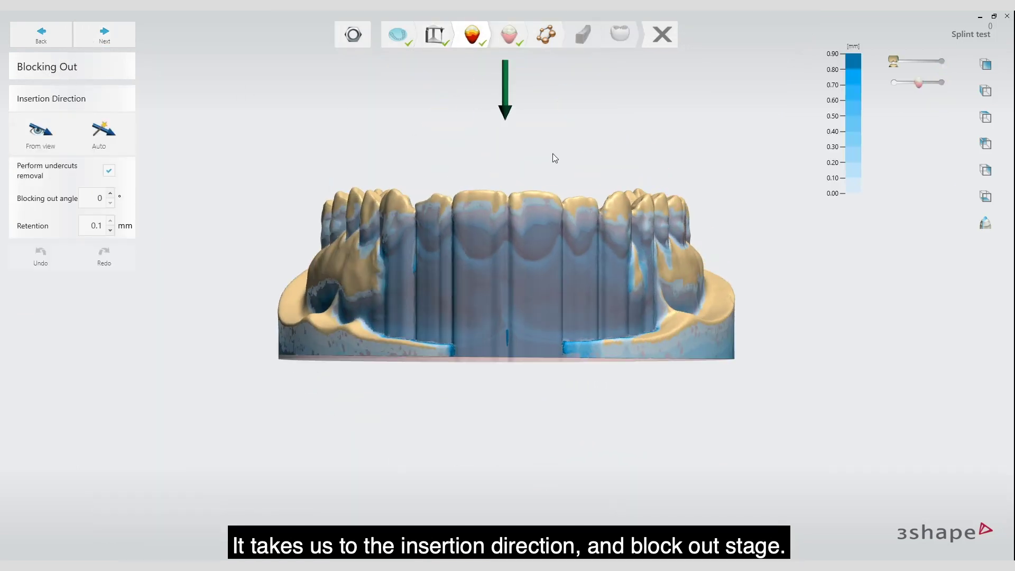
# Set the splint's insertion direction from a straight occlusal view of the upper arch and let the block-out recalculate.
pyautogui.moveTo(440, 205); pyautogui.dragTo(643, 207, button='right')
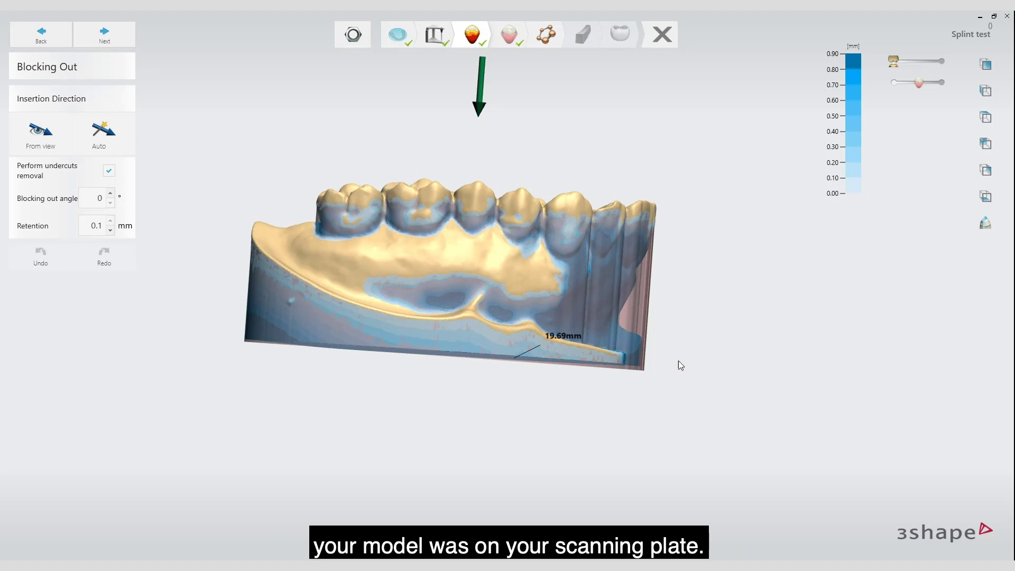
pyautogui.moveTo(732, 319); pyautogui.dragTo(554, 422, button='right')
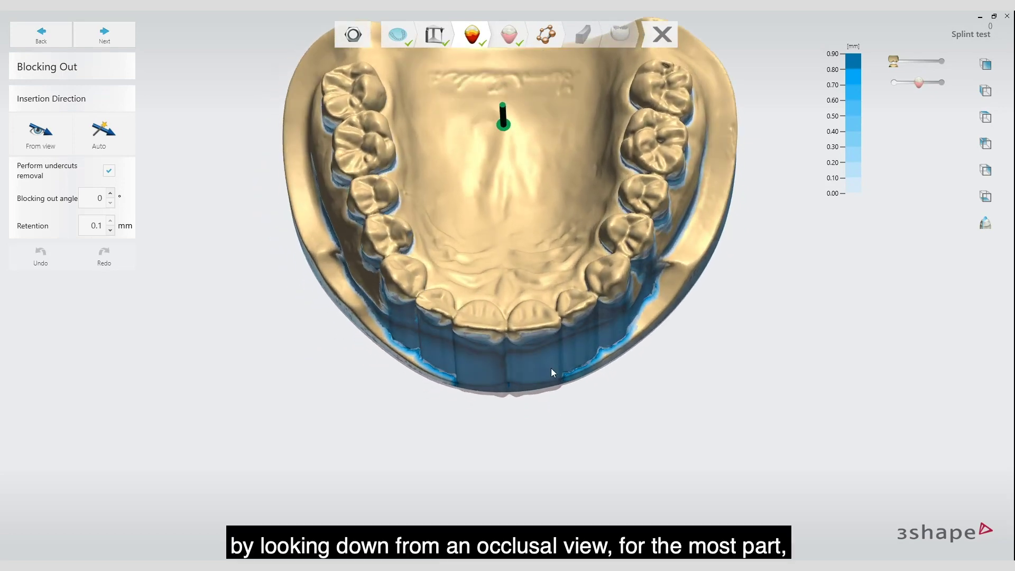
pyautogui.moveTo(544, 304); pyautogui.dragTo(544, 323, button='right')
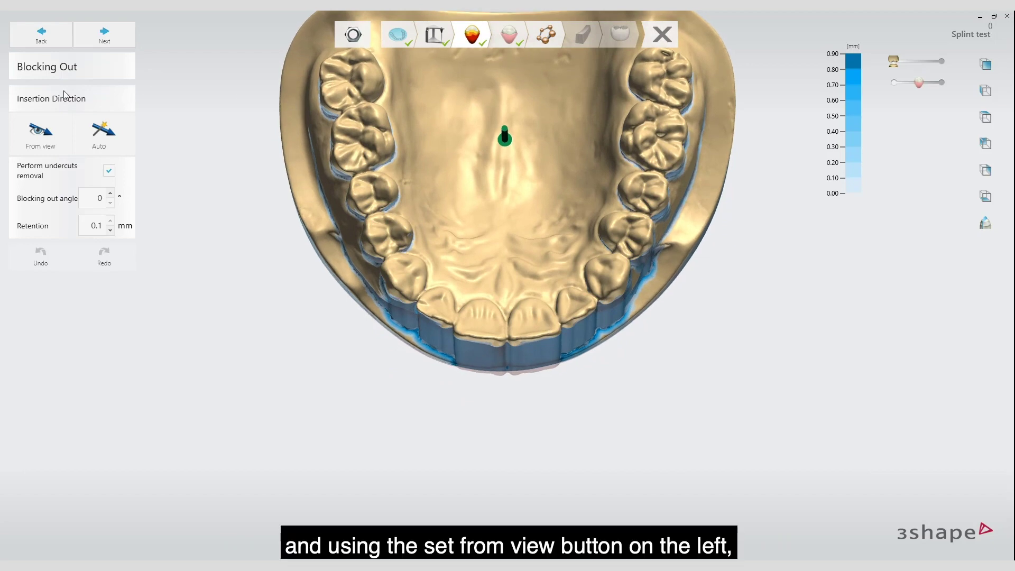
pyautogui.click(37, 137)
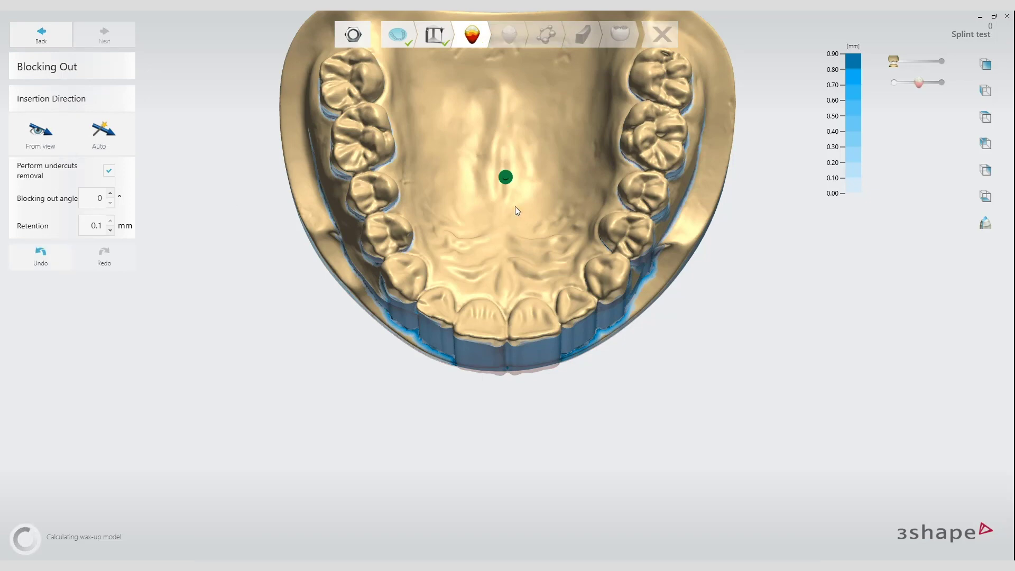
pyautogui.moveTo(512, 240); pyautogui.dragTo(501, 290, button='middle')
pyautogui.moveTo(504, 337); pyautogui.dragTo(519, 222, button='right')
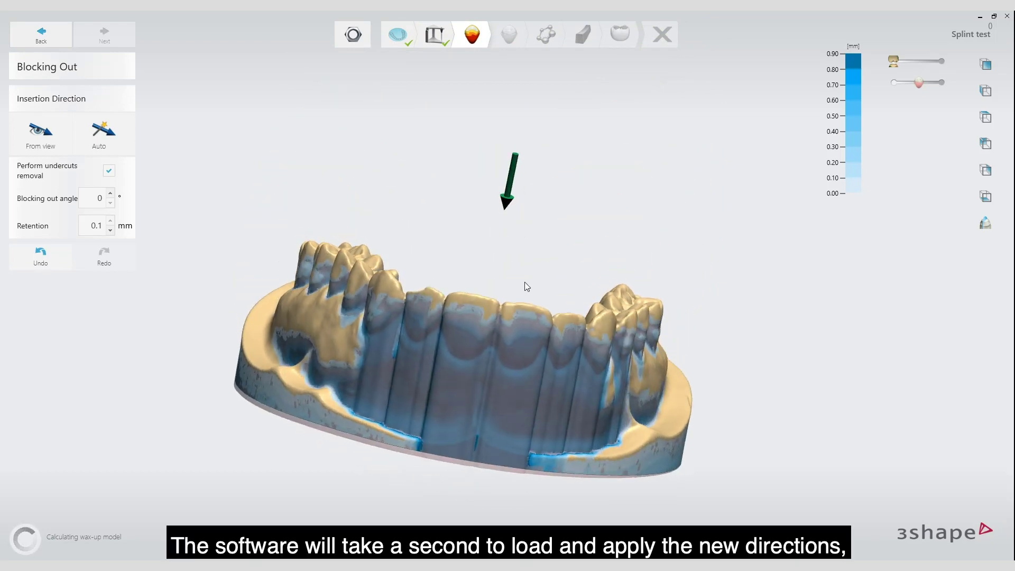
pyautogui.scroll(3, 538, 345)
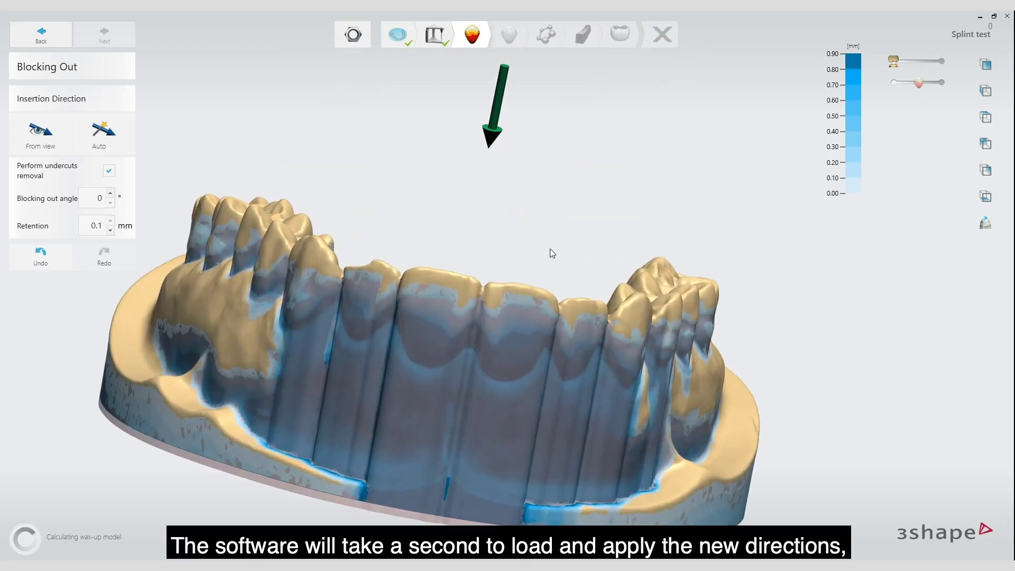
pyautogui.moveTo(551, 251); pyautogui.dragTo(555, 207, button='middle')
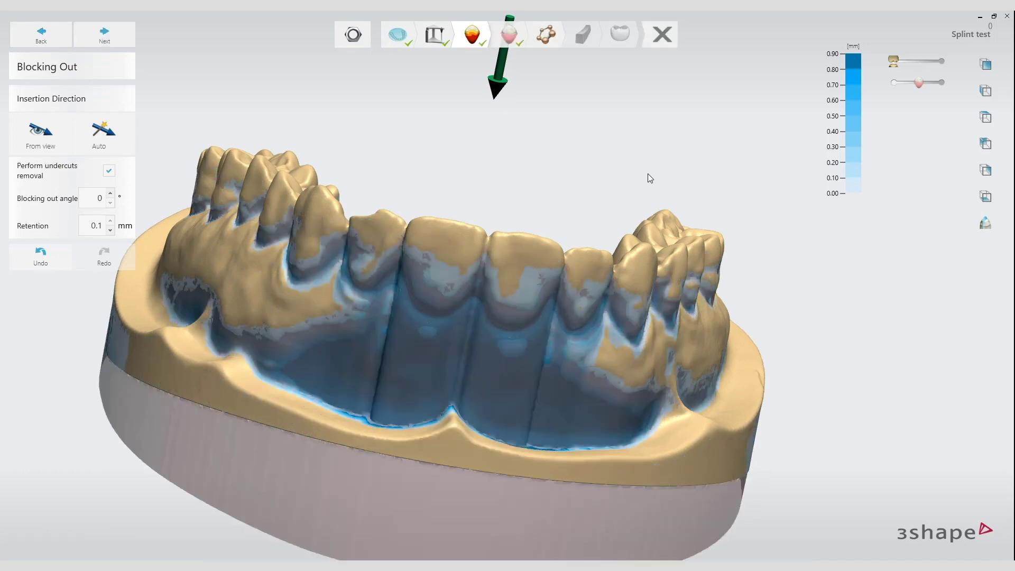
# Make the block-out material fully opaque to examine the filled undercuts, and return it to semi-transparent.
pyautogui.moveTo(920, 83); pyautogui.dragTo(945, 82)
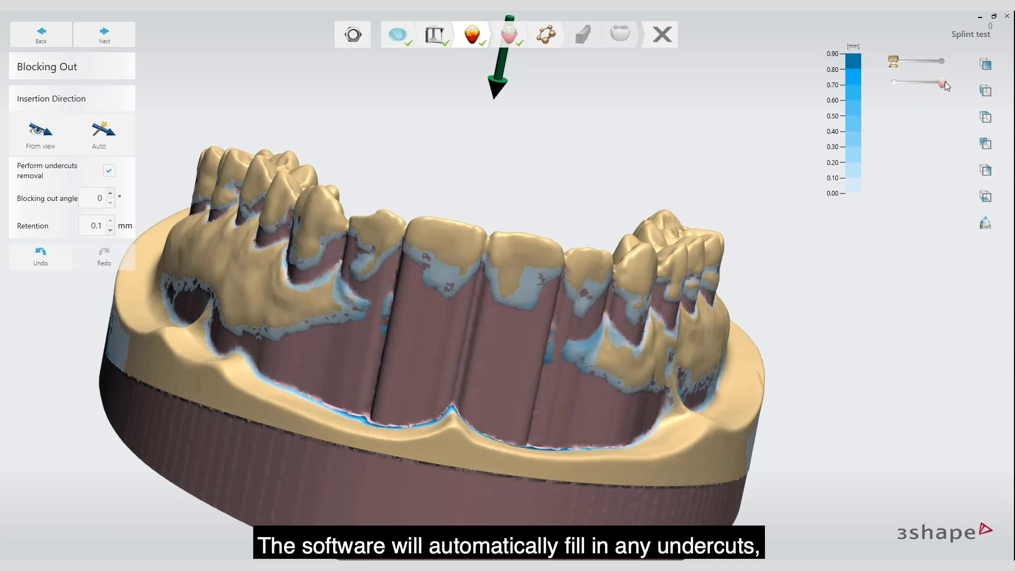
pyautogui.moveTo(704, 286); pyautogui.dragTo(777, 269, button='right')
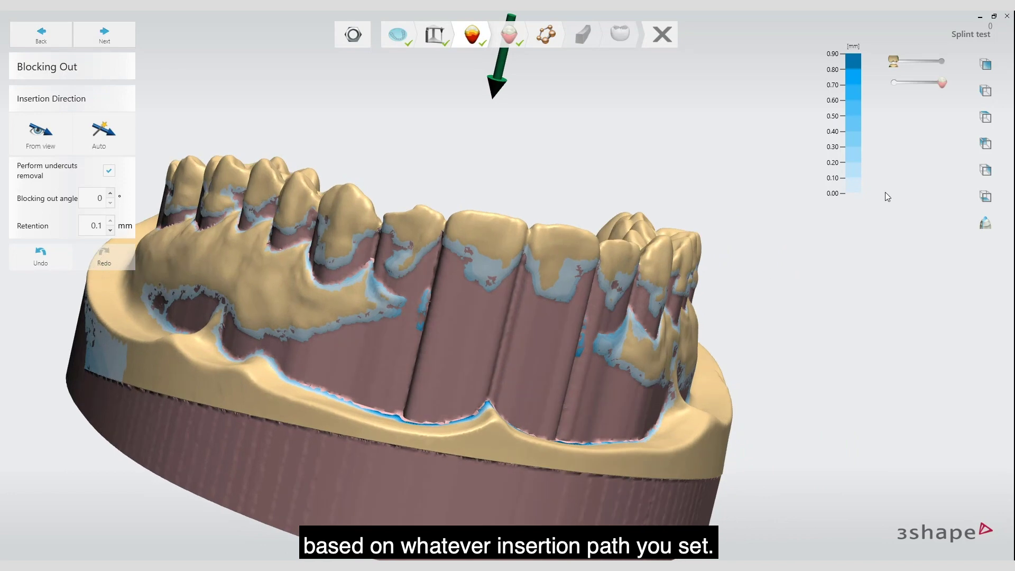
pyautogui.click(922, 84)
pyautogui.moveTo(771, 263); pyautogui.dragTo(667, 253, button='right')
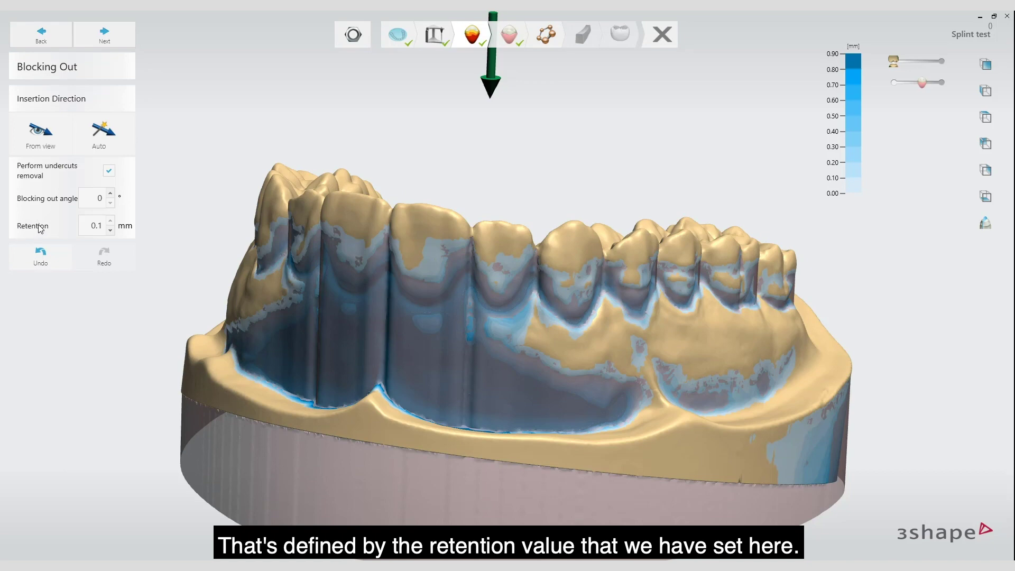
# Keep the retention at 0.1 mm and proceed to the wax trimming stage.
pyautogui.doubleClick(91, 226)
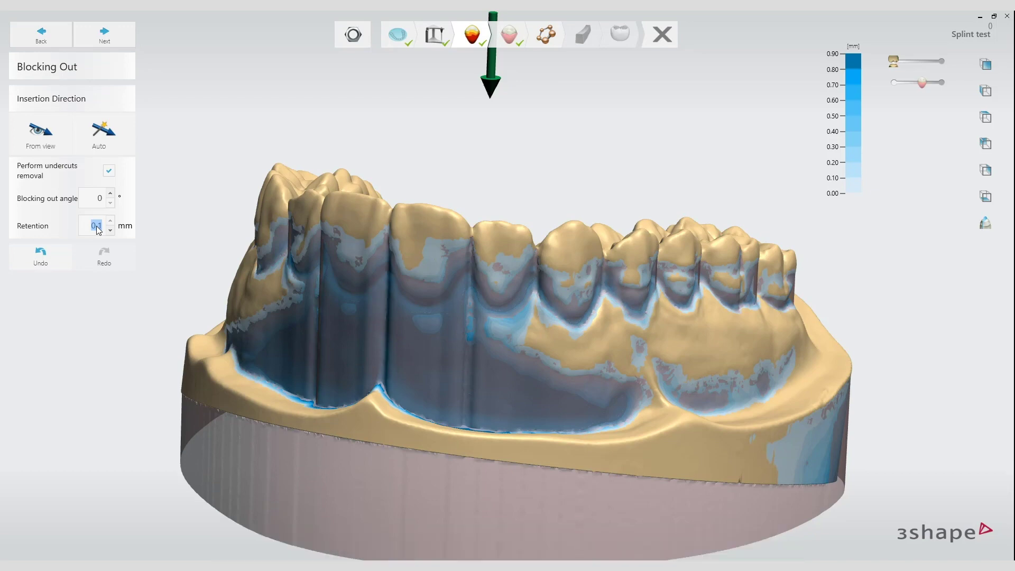
pyautogui.moveTo(236, 278); pyautogui.dragTo(360, 239, button='right')
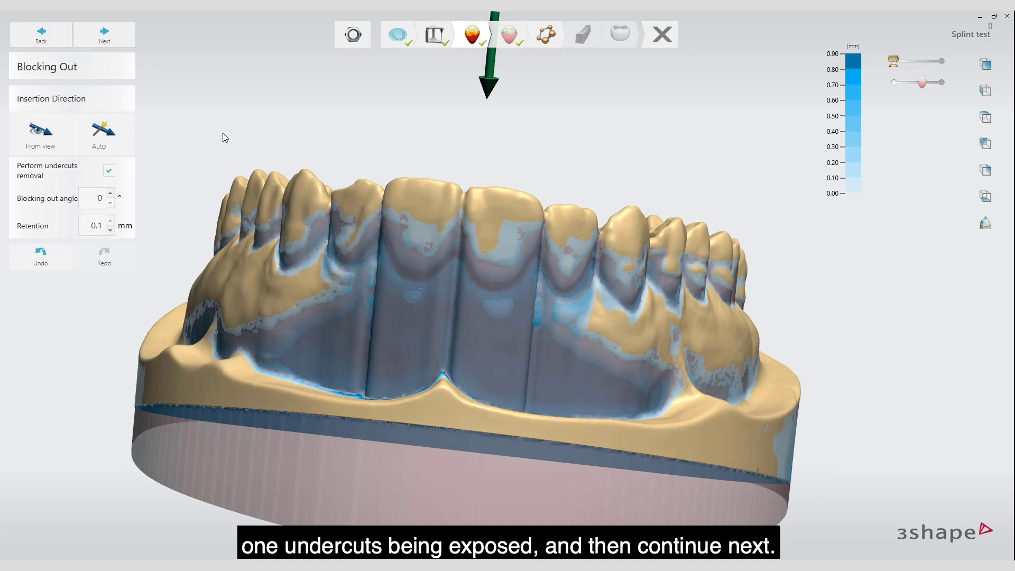
pyautogui.click(111, 35)
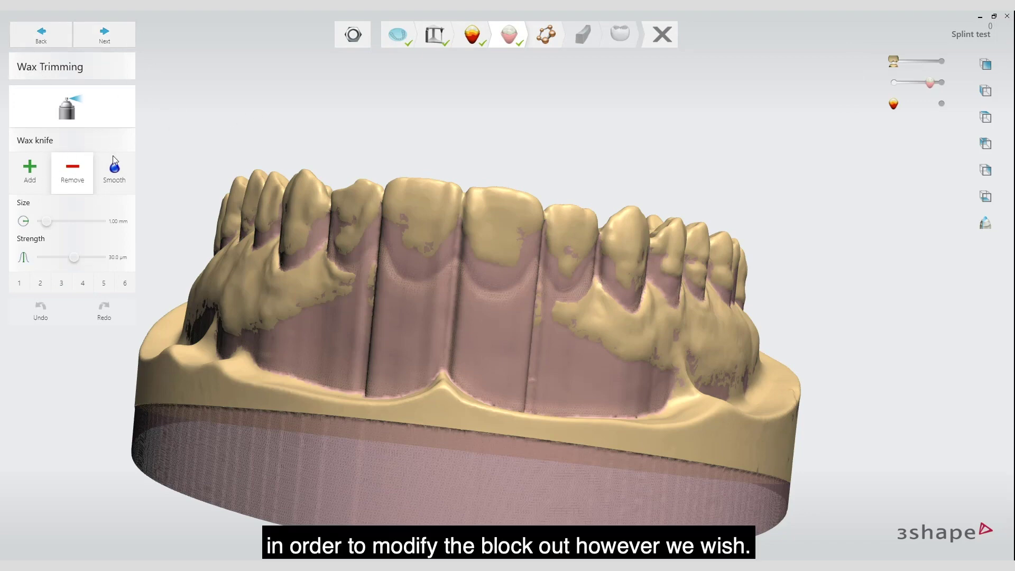
# Smooth the wax across all interproximal areas of the upper arch with the wax knife's Smooth mode at 1.50 mm size.
pyautogui.moveTo(258, 96); pyautogui.dragTo(256, 193, button='right')
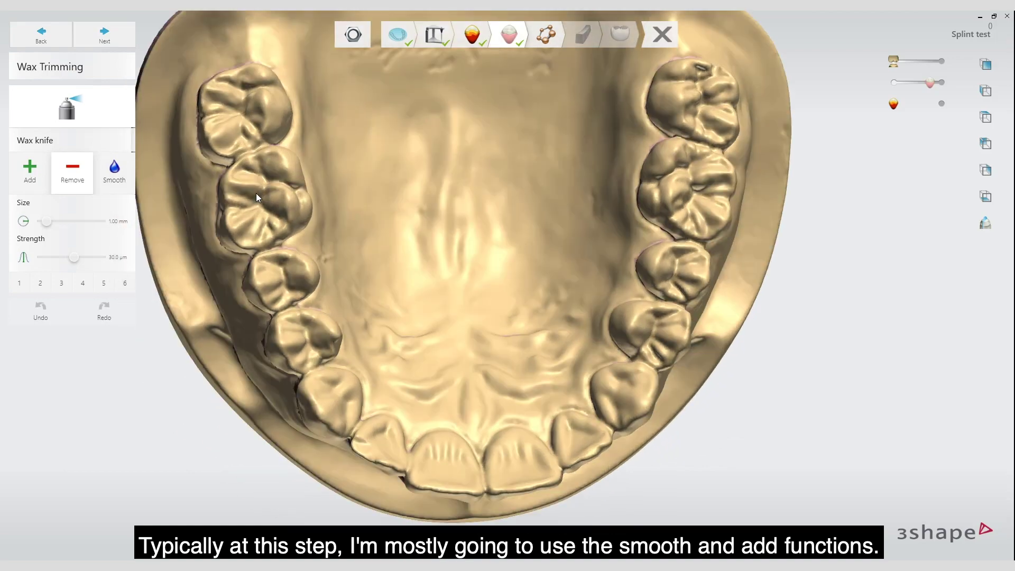
pyautogui.click(115, 172)
pyautogui.moveTo(47, 221); pyautogui.dragTo(53, 221)
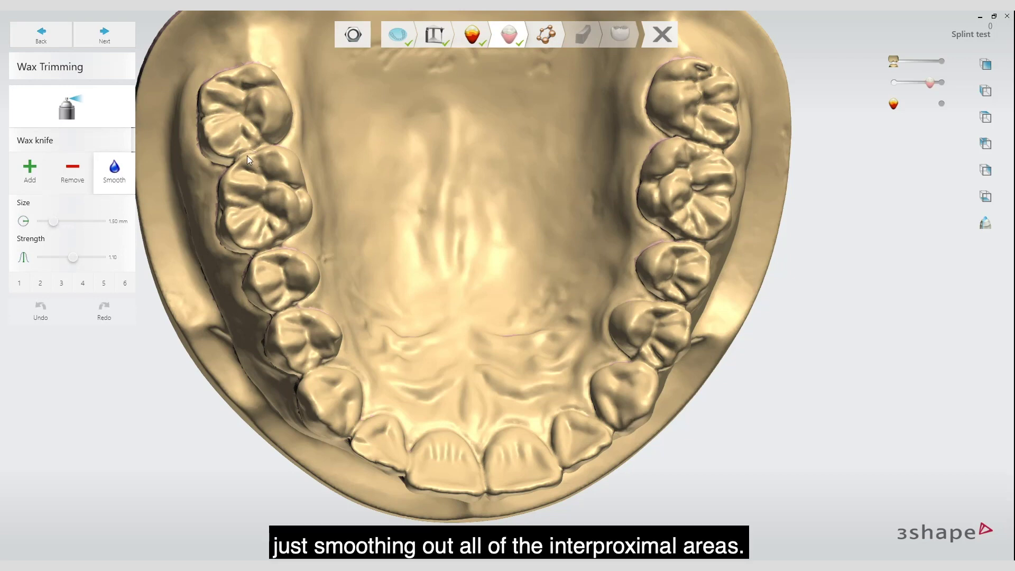
pyautogui.moveTo(261, 145); pyautogui.dragTo(240, 158)
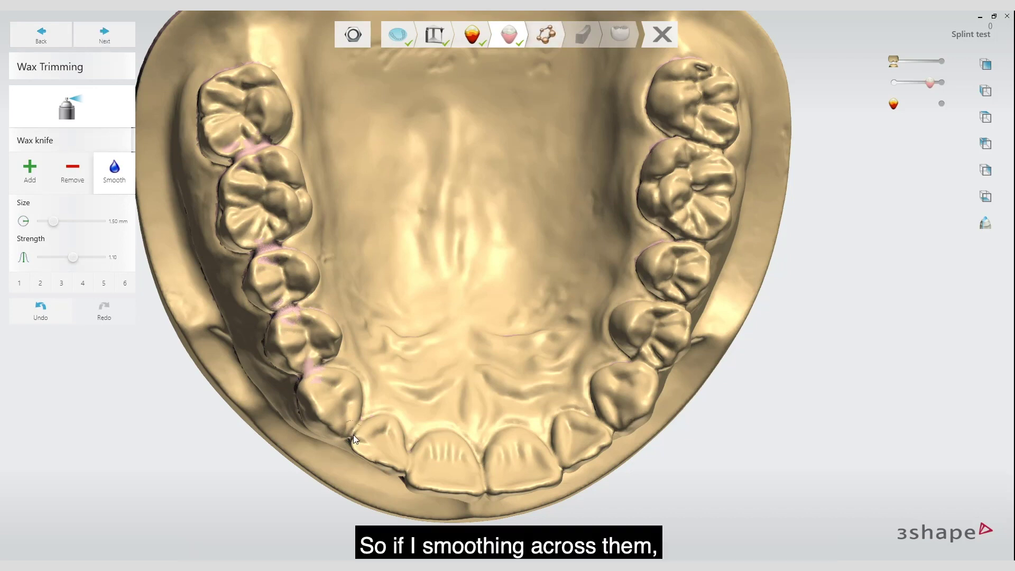
pyautogui.moveTo(358, 425); pyautogui.dragTo(356, 431)
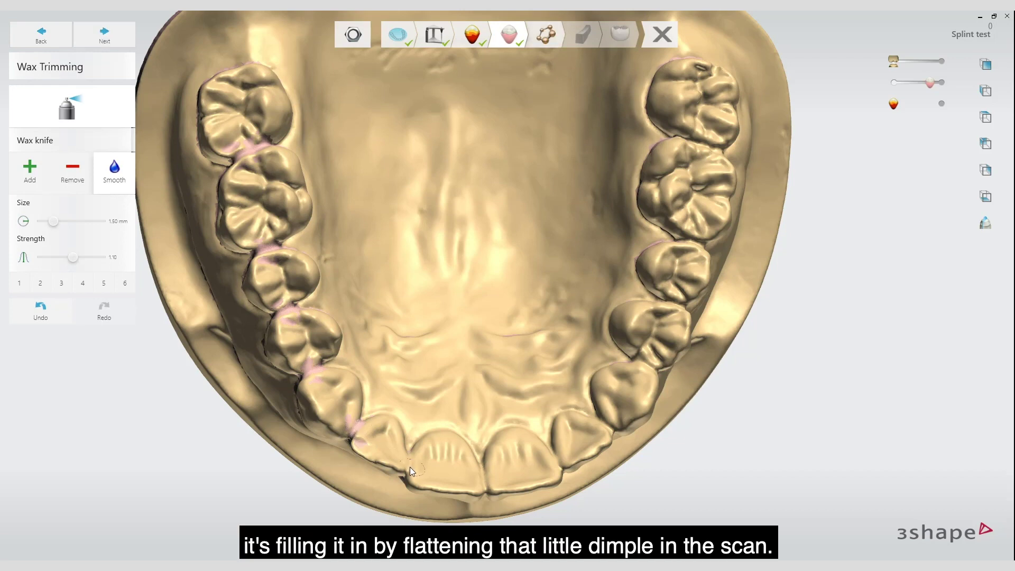
pyautogui.moveTo(410, 466); pyautogui.dragTo(410, 471)
pyautogui.moveTo(485, 487); pyautogui.dragTo(482, 475)
pyautogui.moveTo(558, 467); pyautogui.dragTo(551, 454)
pyautogui.moveTo(598, 420); pyautogui.dragTo(605, 428)
pyautogui.moveTo(655, 366); pyautogui.dragTo(652, 364)
pyautogui.moveTo(680, 303); pyautogui.dragTo(675, 300)
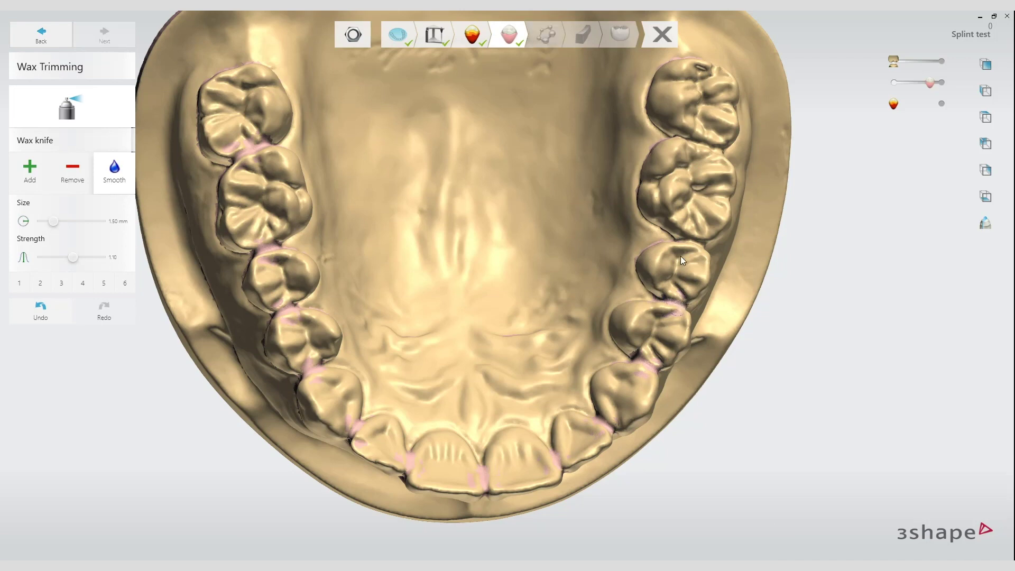
pyautogui.moveTo(697, 243); pyautogui.dragTo(700, 246)
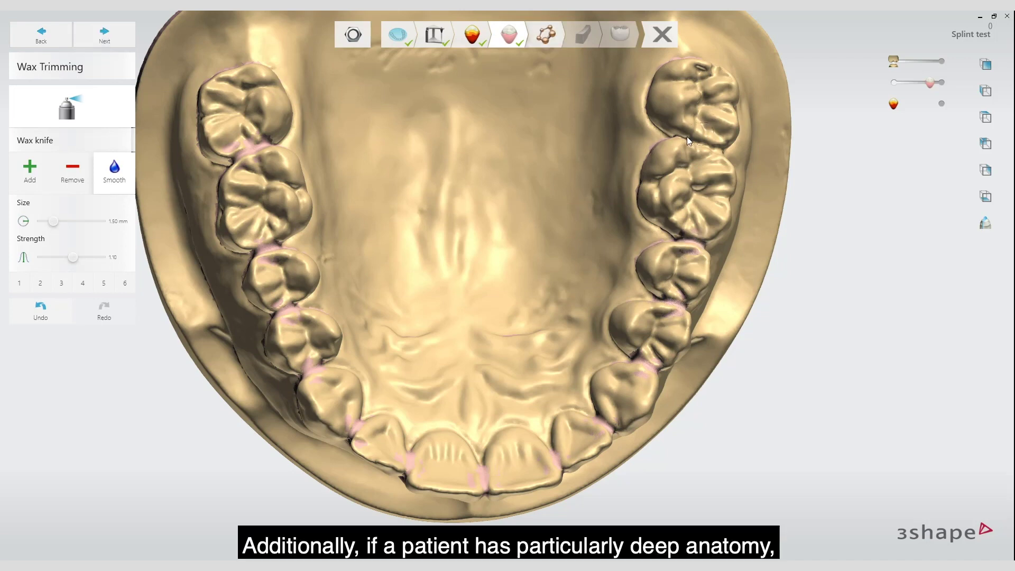
pyautogui.click(719, 150)
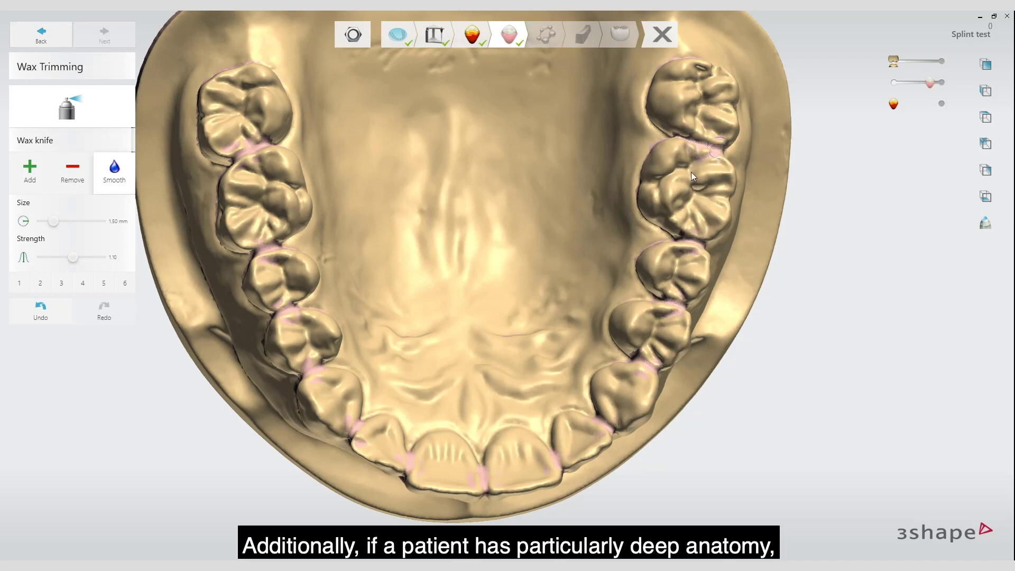
# Enlarge the smoothing knife to 2.30 mm and smooth the deep occlusal grooves of the molars and premolars on both sides.
pyautogui.moveTo(553, 210); pyautogui.dragTo(550, 209, button='right')
pyautogui.moveTo(407, 248); pyautogui.dragTo(369, 265, button='middle')
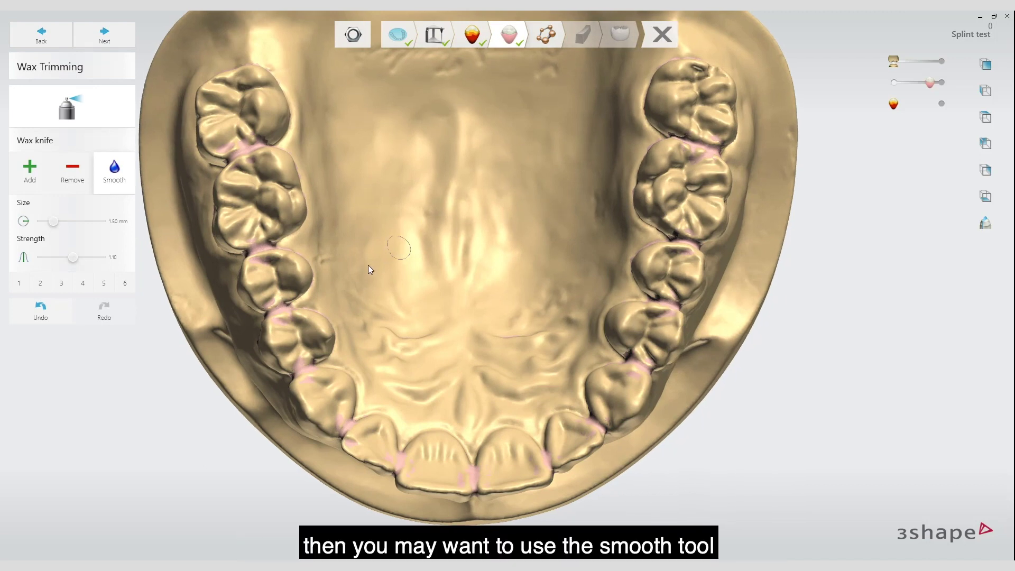
pyautogui.moveTo(54, 221); pyautogui.dragTo(65, 221)
pyautogui.moveTo(205, 109); pyautogui.dragTo(217, 199)
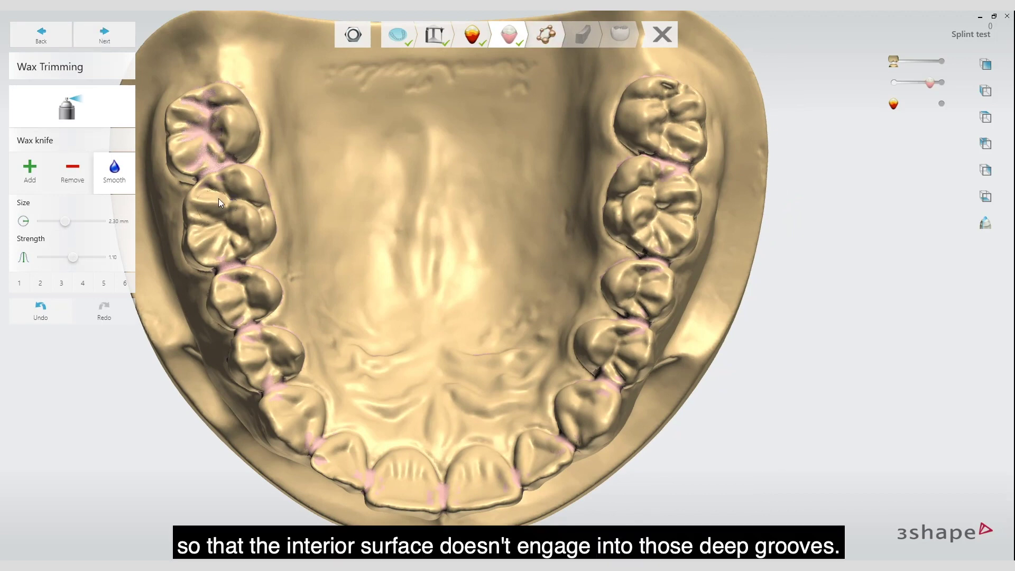
pyautogui.moveTo(225, 249); pyautogui.dragTo(243, 293)
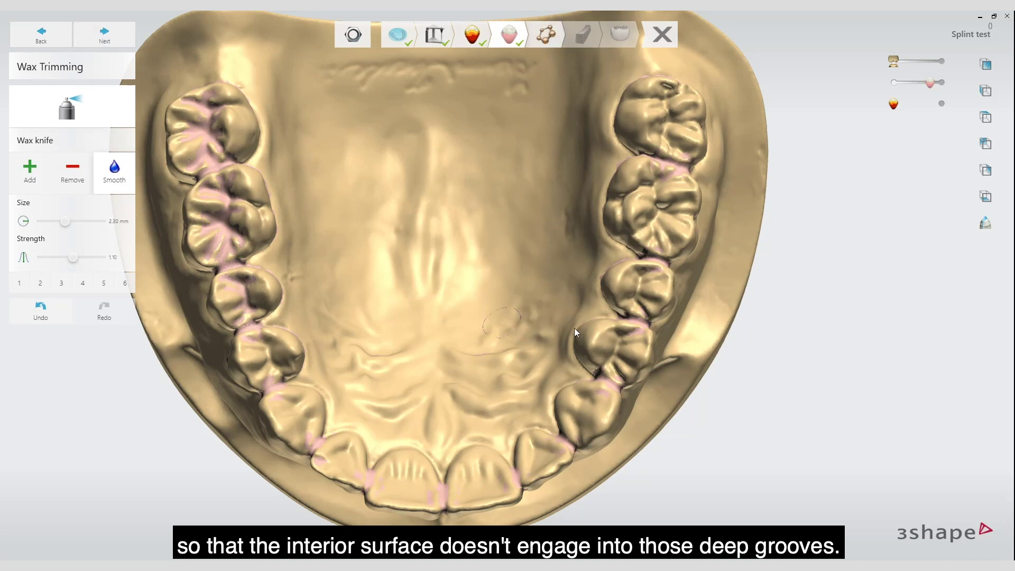
pyautogui.moveTo(620, 345); pyautogui.dragTo(642, 287)
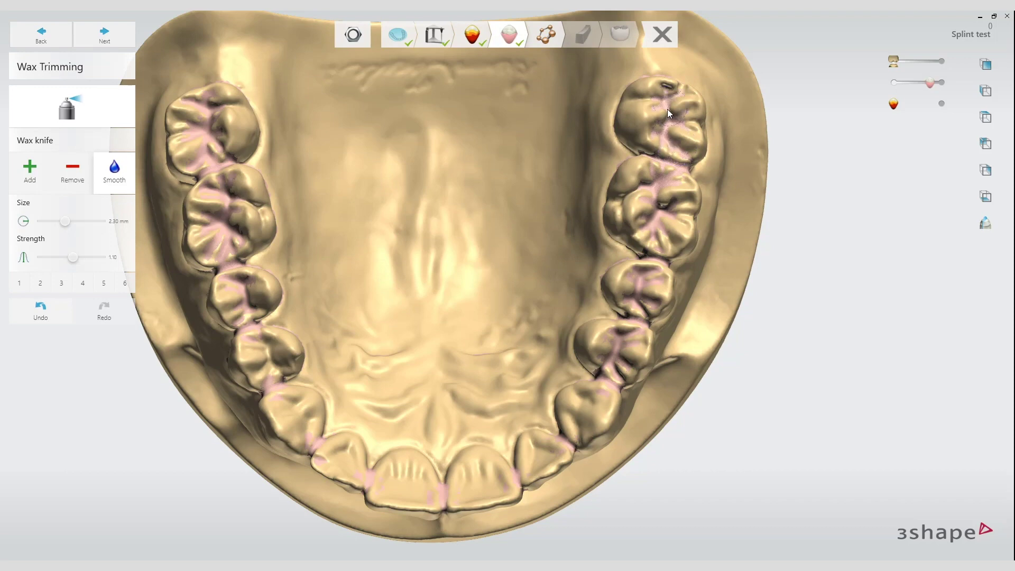
# Add extra wax along the incisal edges of the front teeth from canine to canine.
pyautogui.moveTo(531, 380); pyautogui.dragTo(482, 331, button='right')
pyautogui.keyDown('ctrl'); pyautogui.moveTo(402, 315); pyautogui.dragTo(448, 298, button='right'); pyautogui.keyUp('ctrl')
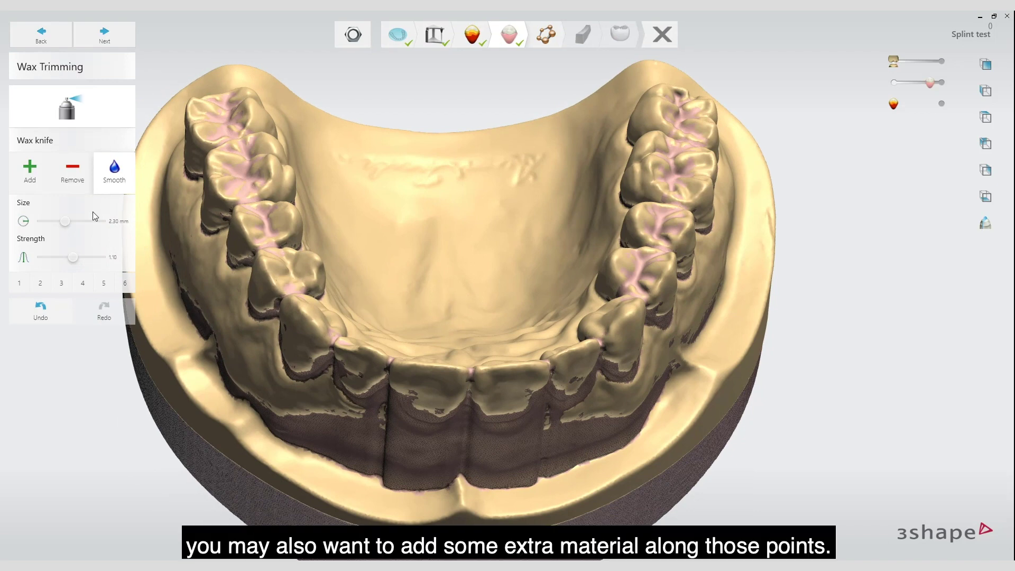
pyautogui.click(31, 177)
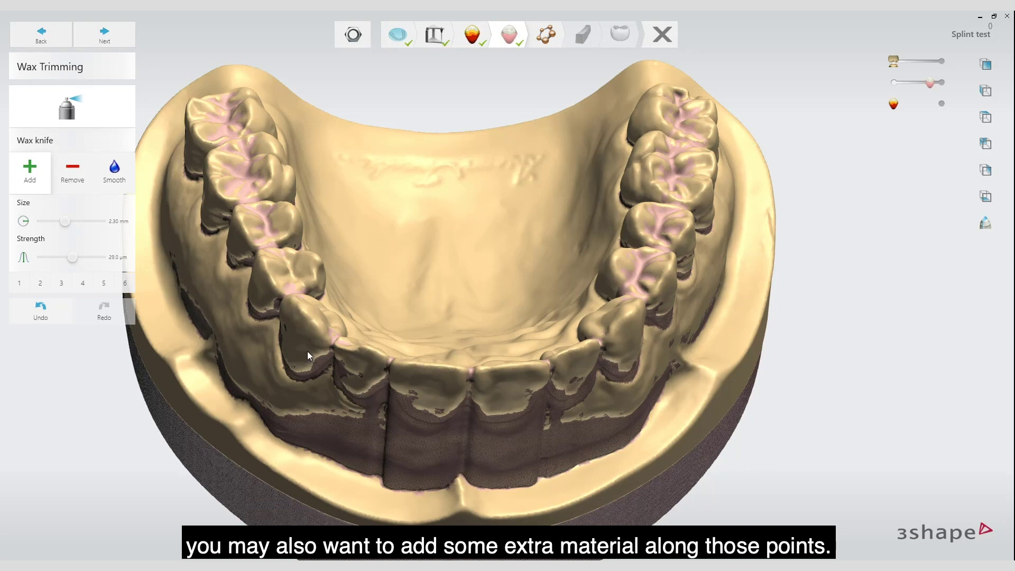
pyautogui.moveTo(293, 304); pyautogui.dragTo(343, 348)
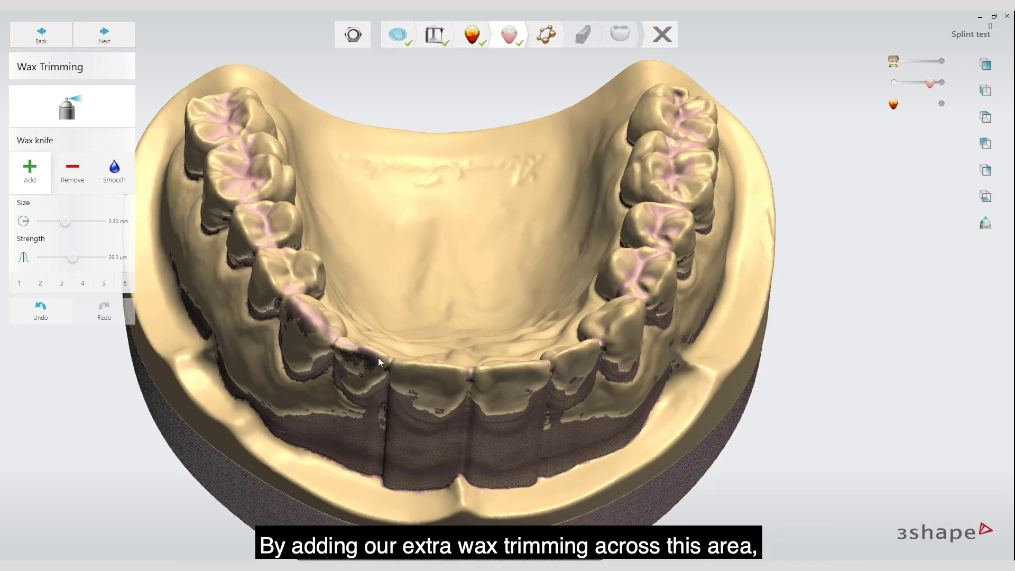
pyautogui.moveTo(396, 367); pyautogui.dragTo(479, 375)
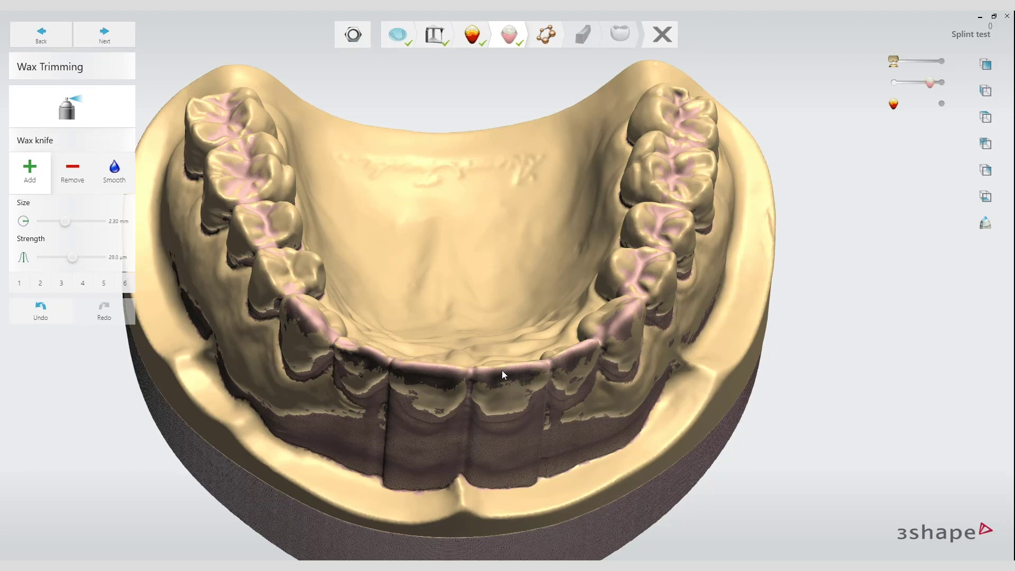
# Add wax over the palatal tissue behind the front teeth, covering the incisive papilla area.
pyautogui.moveTo(566, 395)
pyautogui.mouseDown(button='right')
pyautogui.moveTo(569, 363)
pyautogui.moveTo(567, 402)
pyautogui.mouseUp(button='right')
pyautogui.moveTo(443, 357); pyautogui.dragTo(431, 364, button='right')
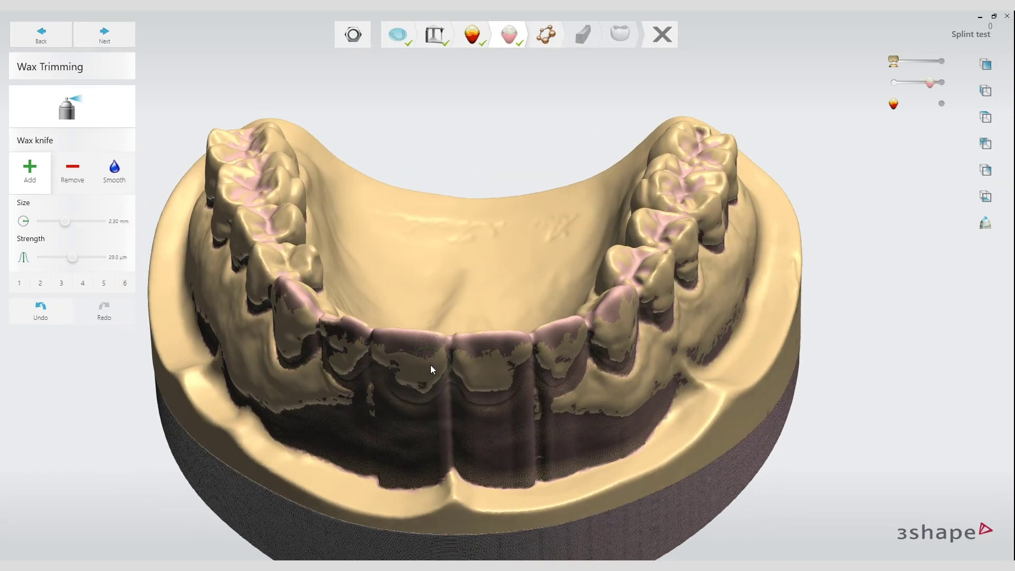
pyautogui.scroll(-1, 430, 364)
pyautogui.moveTo(425, 325); pyautogui.dragTo(529, 284, button='right')
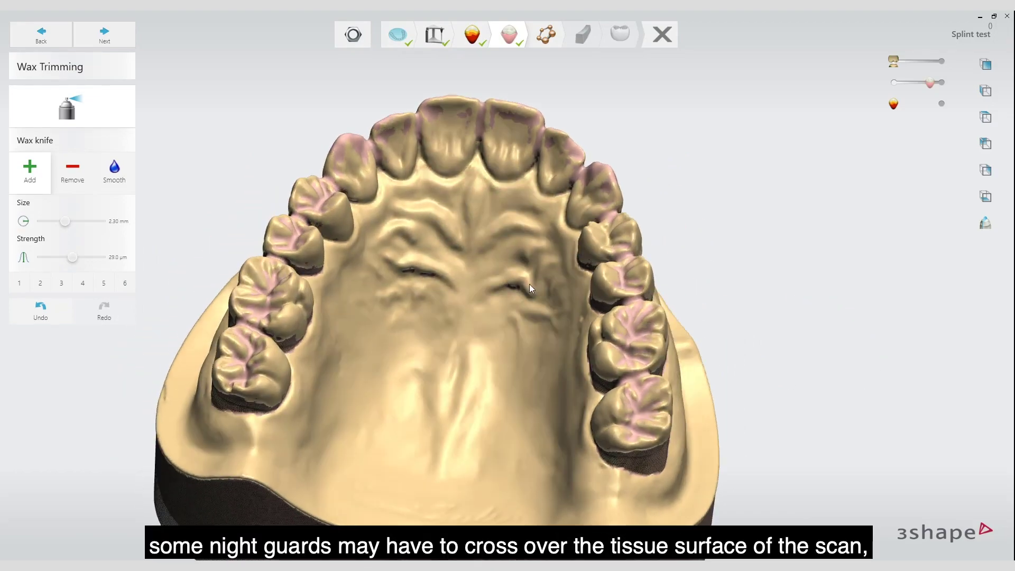
pyautogui.moveTo(469, 262); pyautogui.dragTo(433, 278, button='right')
pyautogui.scroll(5, 404, 242)
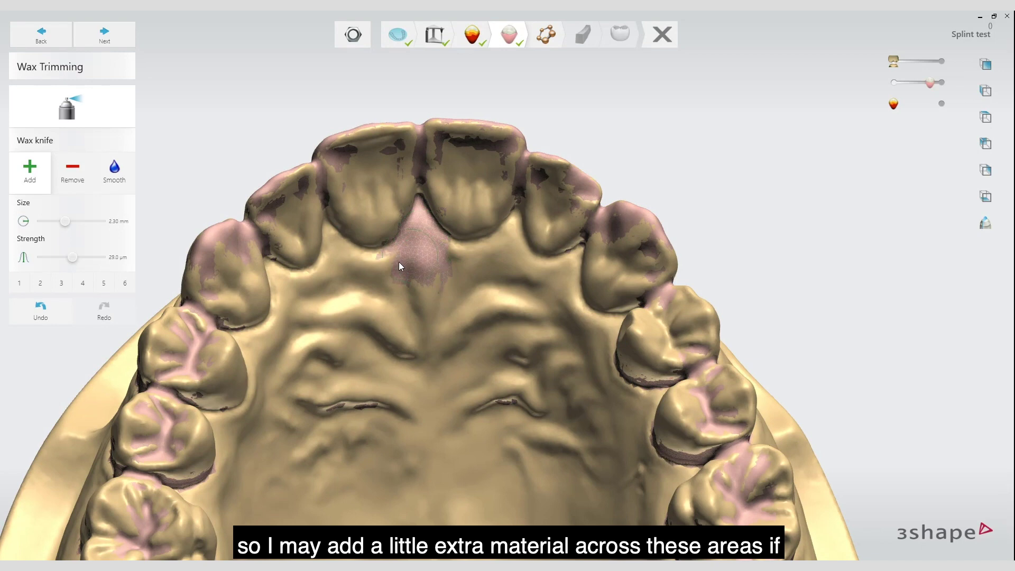
pyautogui.moveTo(398, 262); pyautogui.dragTo(371, 269)
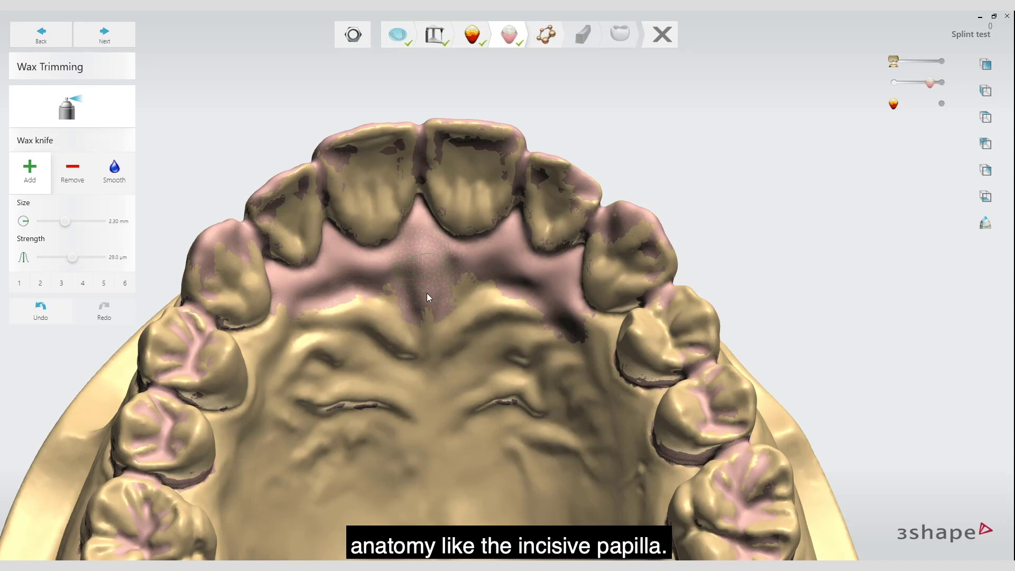
# Finish the wax trimming and proceed to the splint outline stage.
pyautogui.moveTo(458, 286); pyautogui.dragTo(421, 298, button='right')
pyautogui.scroll(-5, 460, 237)
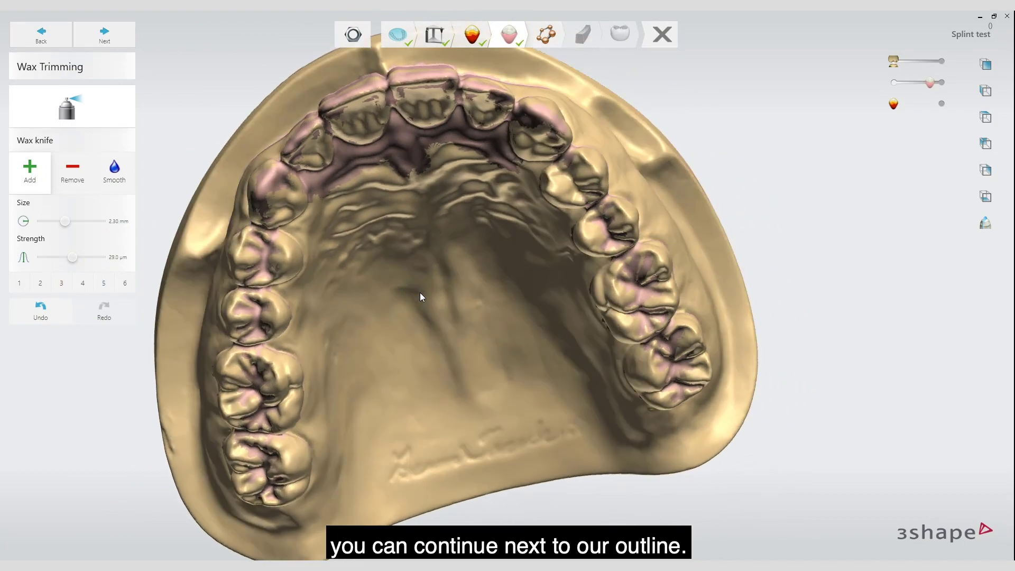
pyautogui.click(104, 36)
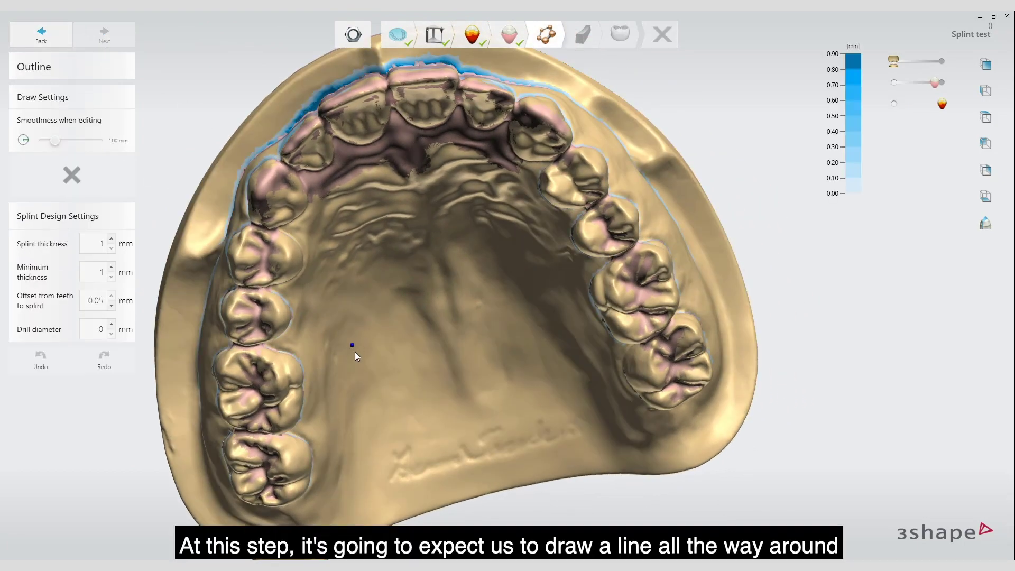
pyautogui.moveTo(356, 354); pyautogui.dragTo(600, 206, button='right')
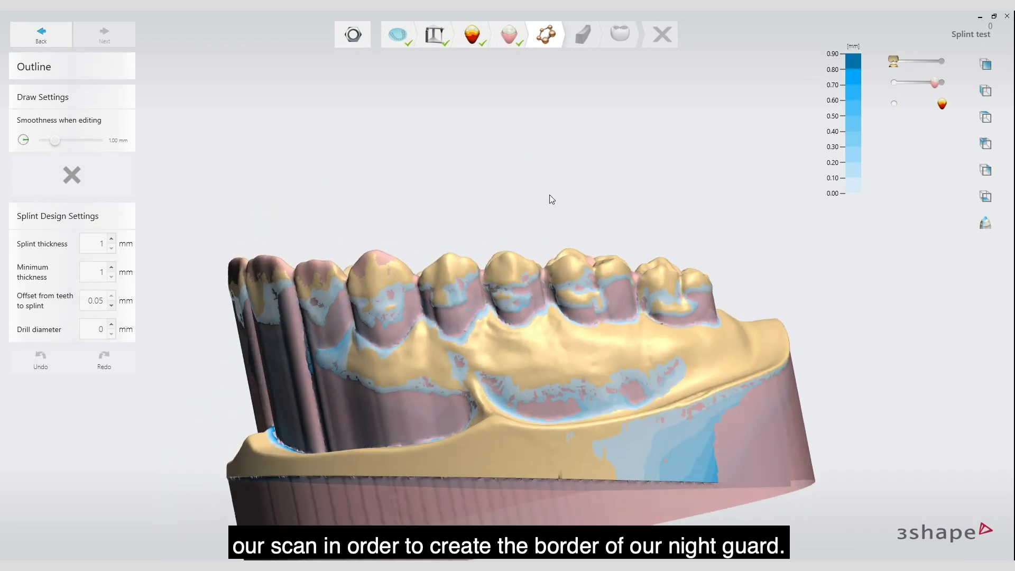
# Start the splint outline on the last molar and draw it along the buccal surfaces of the molars and premolars, scalloping slightly above the gumline.
pyautogui.moveTo(550, 194); pyautogui.dragTo(524, 168, button='middle')
pyautogui.moveTo(445, 299); pyautogui.dragTo(468, 298, button='right')
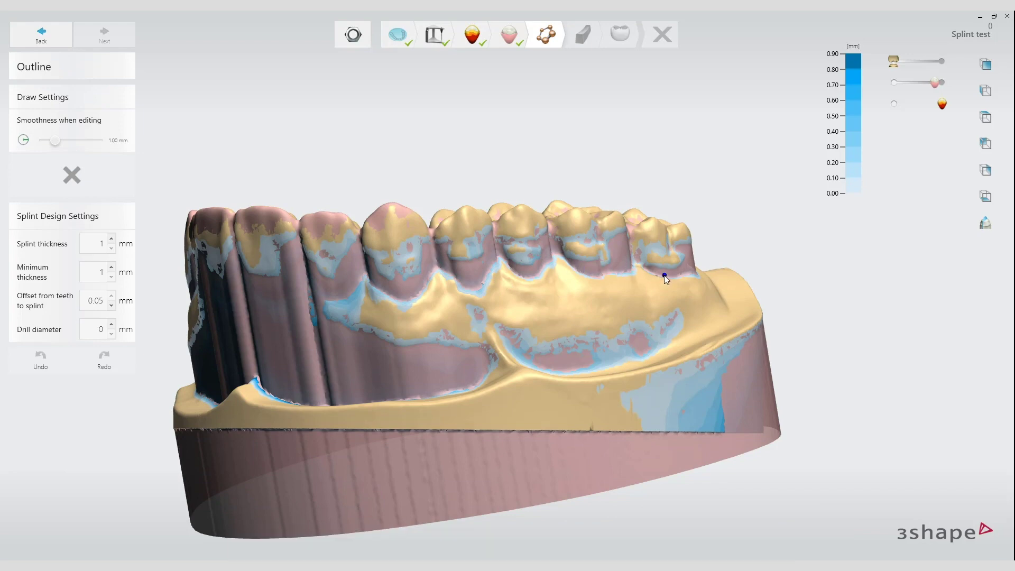
pyautogui.scroll(5, 667, 273)
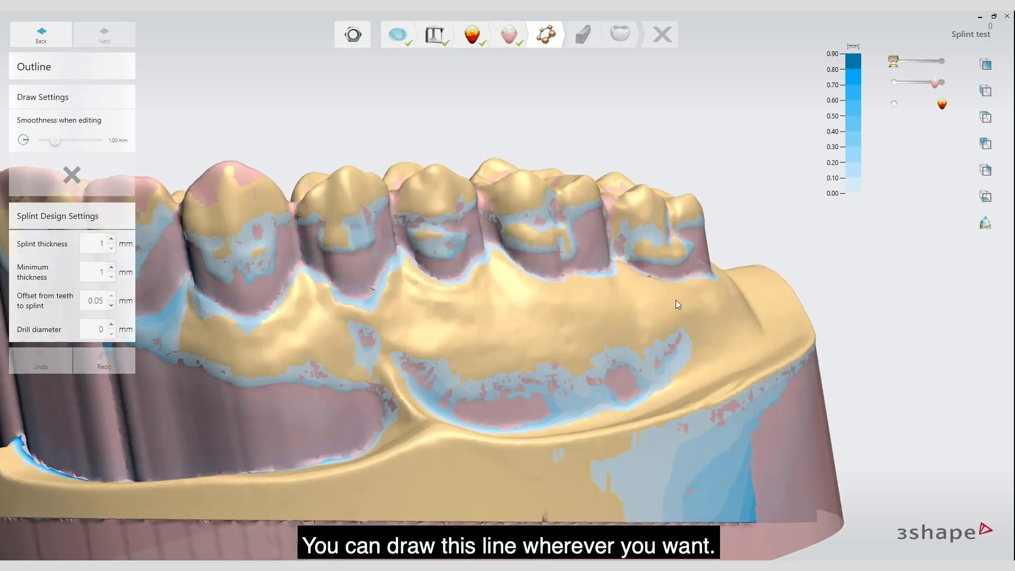
pyautogui.moveTo(514, 343); pyautogui.dragTo(706, 346, button='middle')
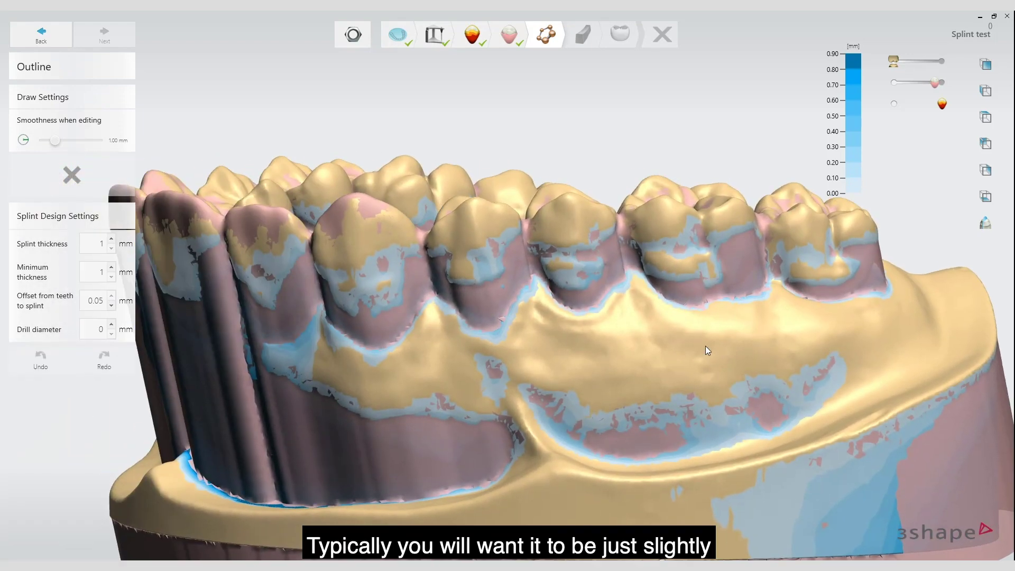
pyautogui.moveTo(846, 276); pyautogui.dragTo(845, 245, button='right')
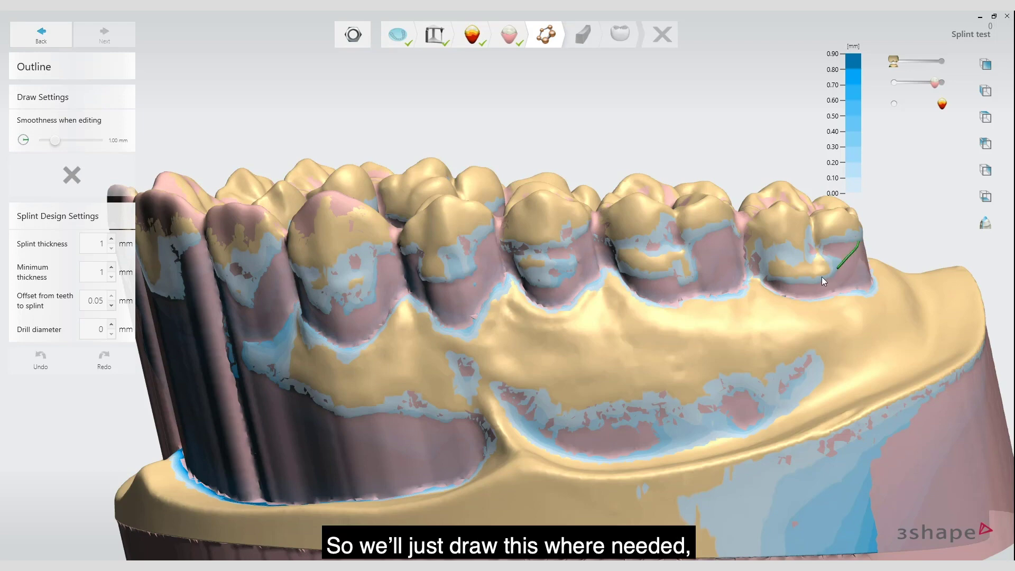
pyautogui.moveTo(777, 275); pyautogui.dragTo(744, 254)
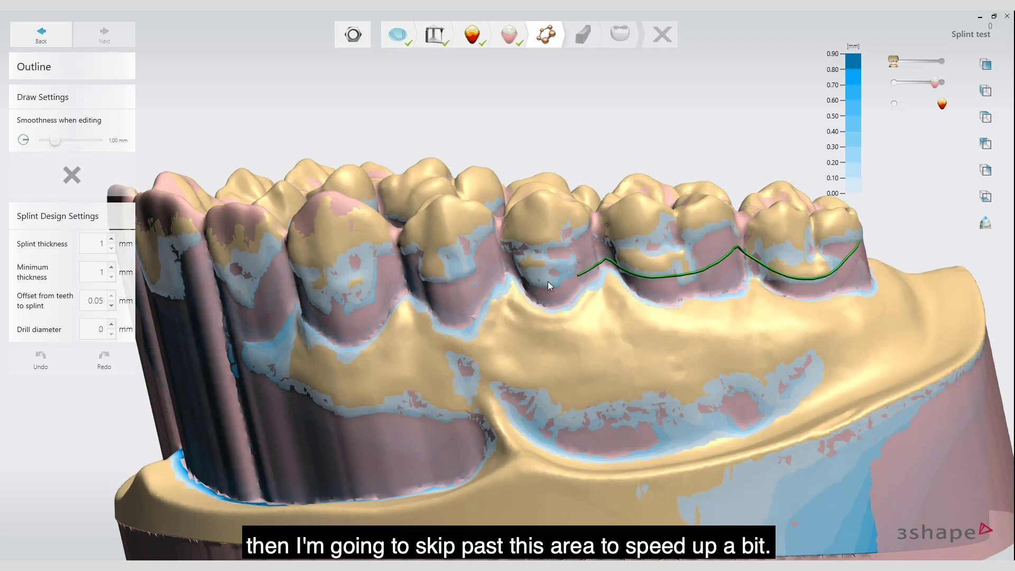
pyautogui.moveTo(549, 282); pyautogui.dragTo(520, 270)
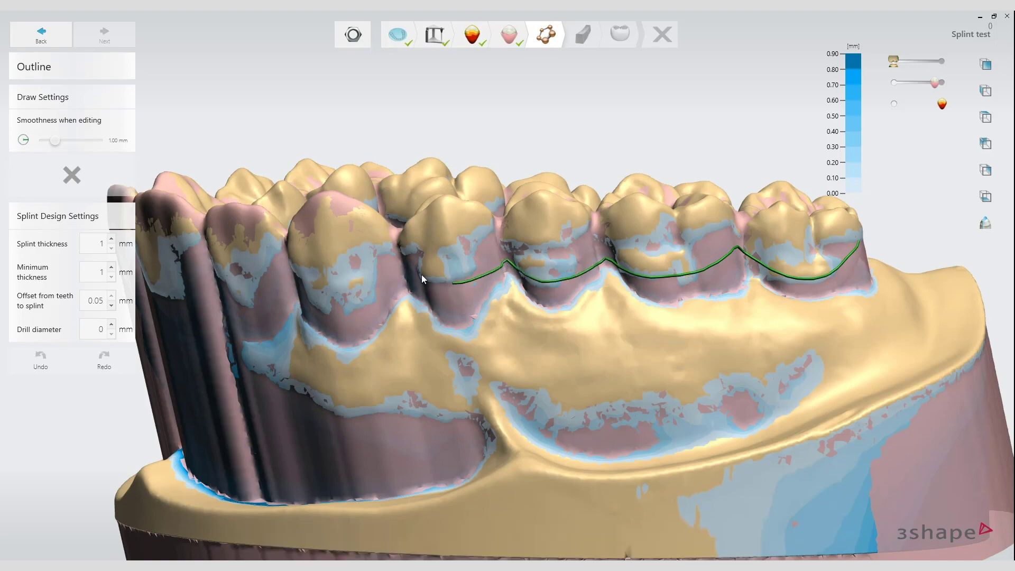
# Continue the outline across the facial surfaces of the front teeth and along the buccal surfaces of the opposite premolars and molars.
pyautogui.moveTo(401, 263); pyautogui.dragTo(664, 252, button='right')
pyautogui.moveTo(665, 251)
pyautogui.mouseDown()
pyautogui.moveTo(375, 233)
pyautogui.moveTo(162, 242)
pyautogui.mouseUp()
pyautogui.moveTo(249, 275)
pyautogui.mouseDown(button='right')
pyautogui.moveTo(538, 324)
pyautogui.moveTo(656, 321)
pyautogui.mouseUp(button='right')
pyautogui.moveTo(711, 307); pyautogui.dragTo(643, 300)
pyautogui.moveTo(432, 277)
pyautogui.mouseDown()
pyautogui.moveTo(312, 255)
pyautogui.moveTo(170, 250)
pyautogui.mouseUp()
# Carry the outline around the last molar, along the palatal side of the arch, and close it at its starting point.
pyautogui.moveTo(572, 346); pyautogui.dragTo(848, 418, button='right')
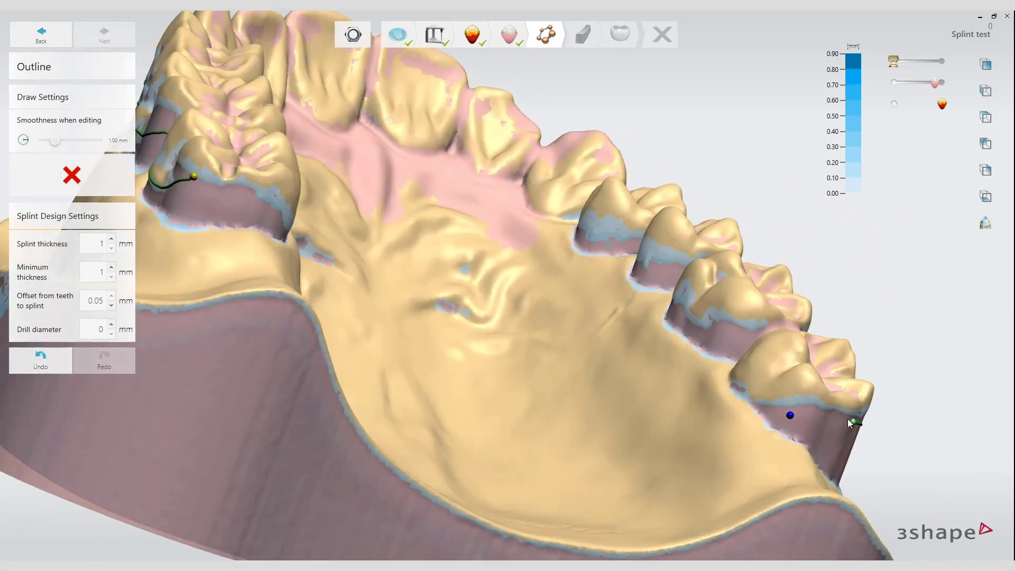
pyautogui.moveTo(709, 390); pyautogui.dragTo(623, 329, button='right')
pyautogui.moveTo(496, 235); pyautogui.dragTo(613, 163, button='right')
pyautogui.moveTo(379, 125); pyautogui.dragTo(414, 271, button='right')
pyautogui.moveTo(335, 372); pyautogui.dragTo(423, 219, button='right')
pyautogui.moveTo(343, 239); pyautogui.dragTo(652, 357, button='right')
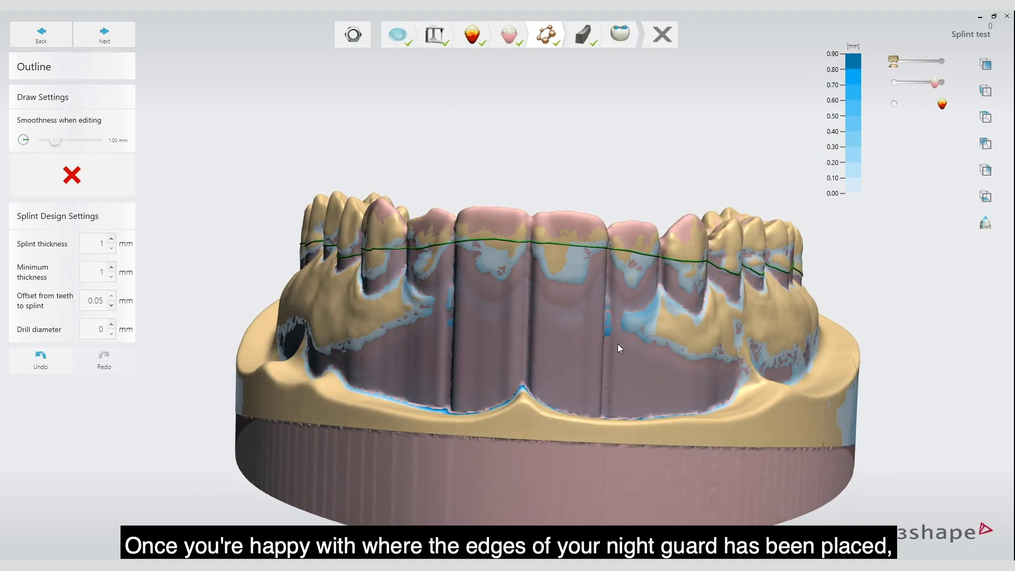
# Set the splint thickness to 1.6 mm.
pyautogui.moveTo(564, 301)
pyautogui.mouseDown(button='right')
pyautogui.moveTo(556, 356)
pyautogui.moveTo(557, 300)
pyautogui.mouseUp(button='right')
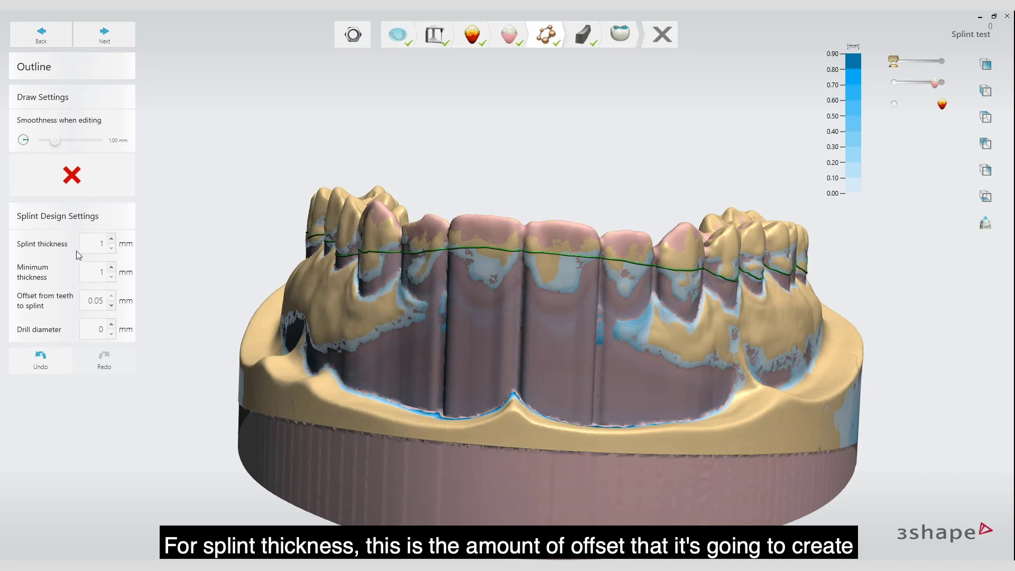
pyautogui.doubleClick(95, 242)
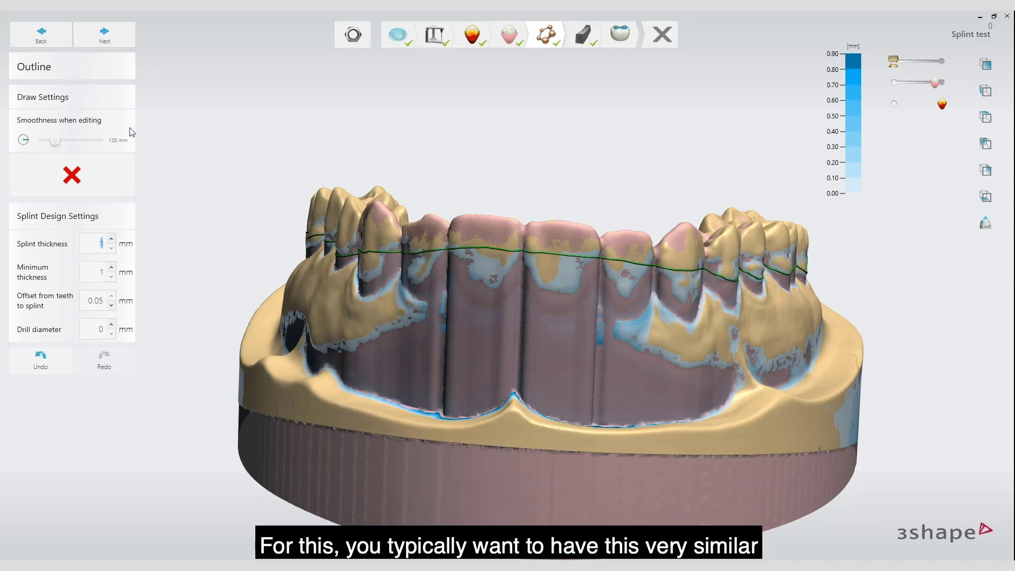
pyautogui.moveTo(100, 245)
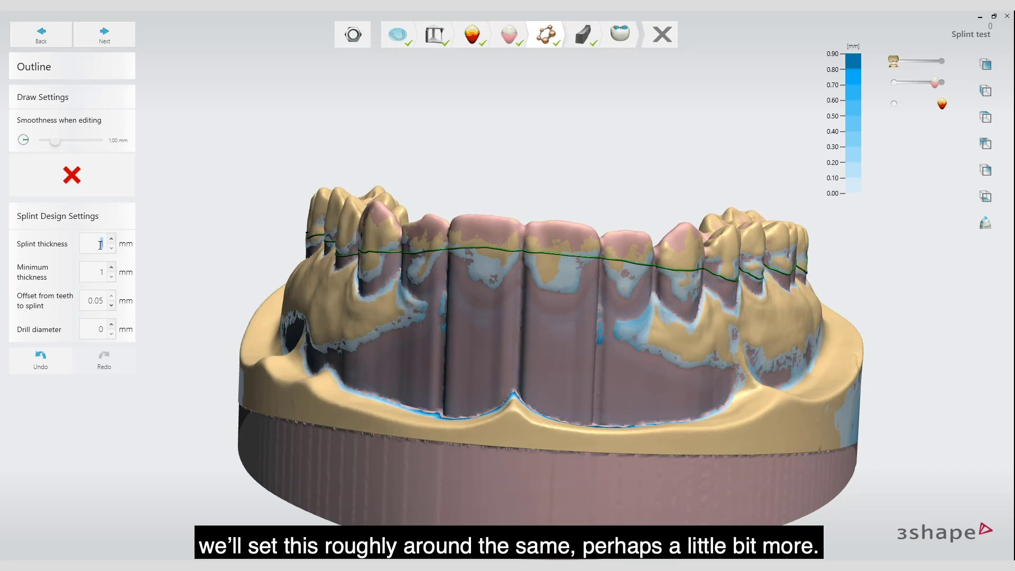
pyautogui.click(100, 245)
pyautogui.write('.5')
pyautogui.click(112, 239)
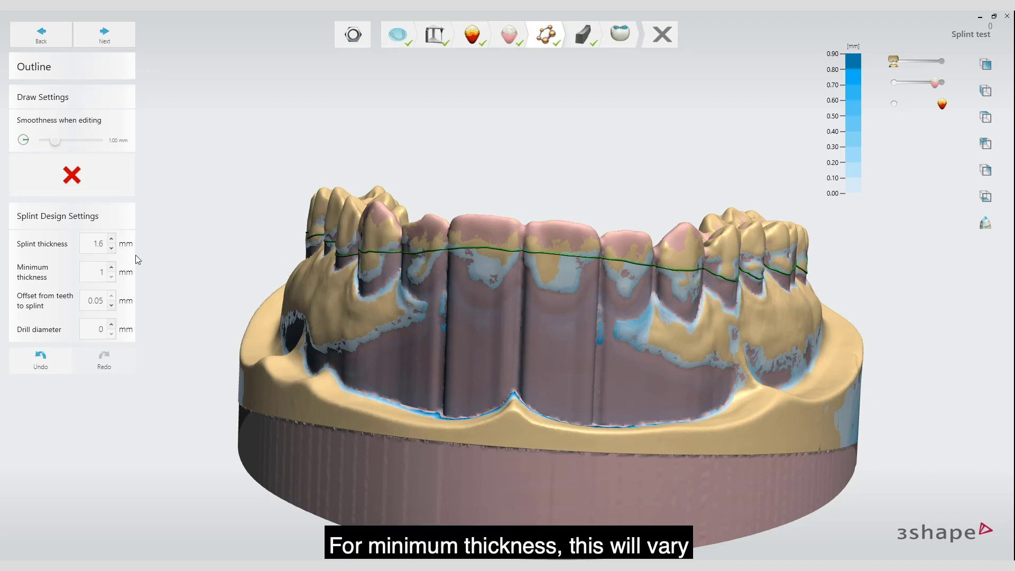
# Review the minimum thickness and the offset from teeth to splint in the splint design settings.
pyautogui.doubleClick(101, 274)
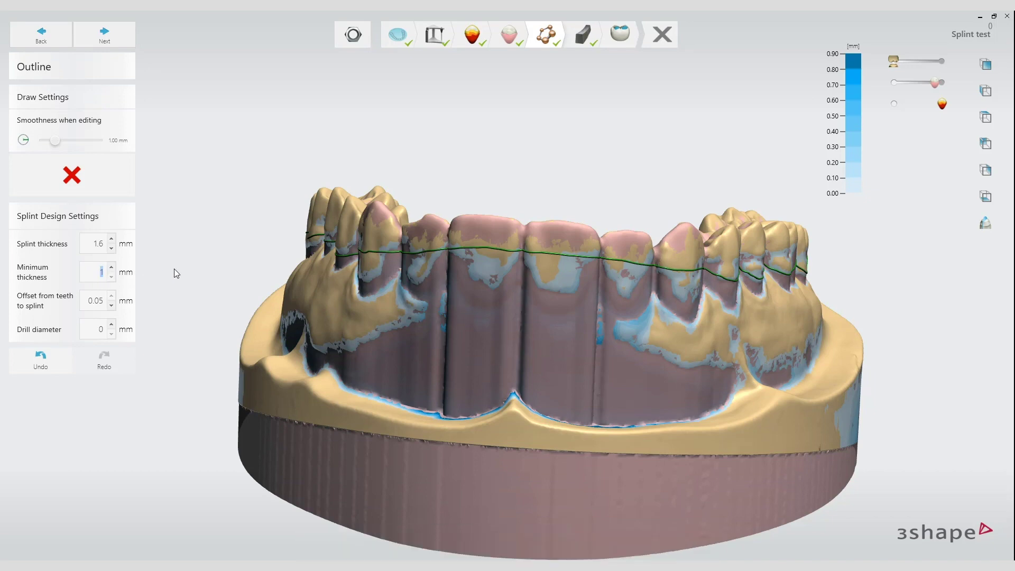
pyautogui.moveTo(85, 251)
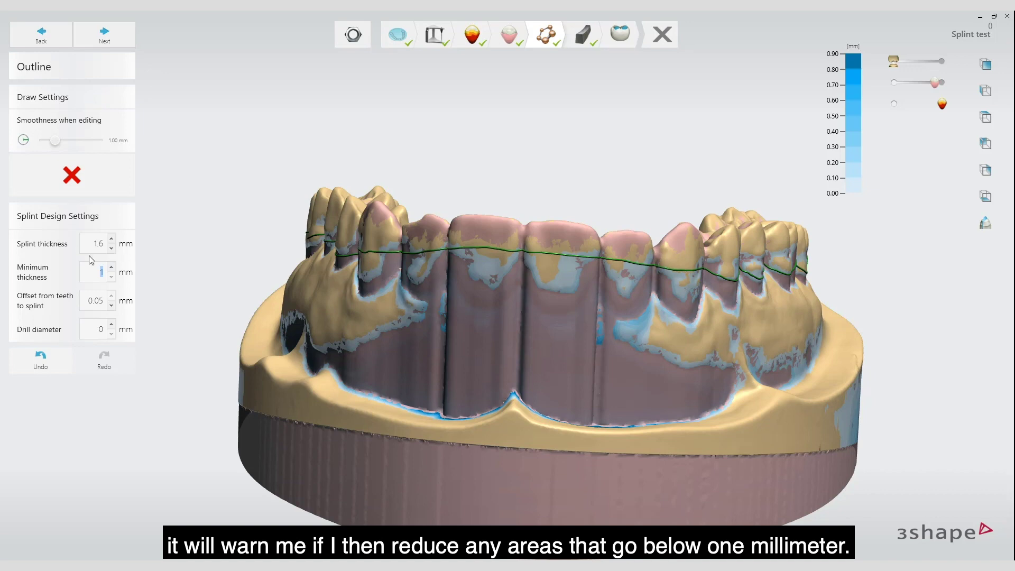
pyautogui.moveTo(101, 273)
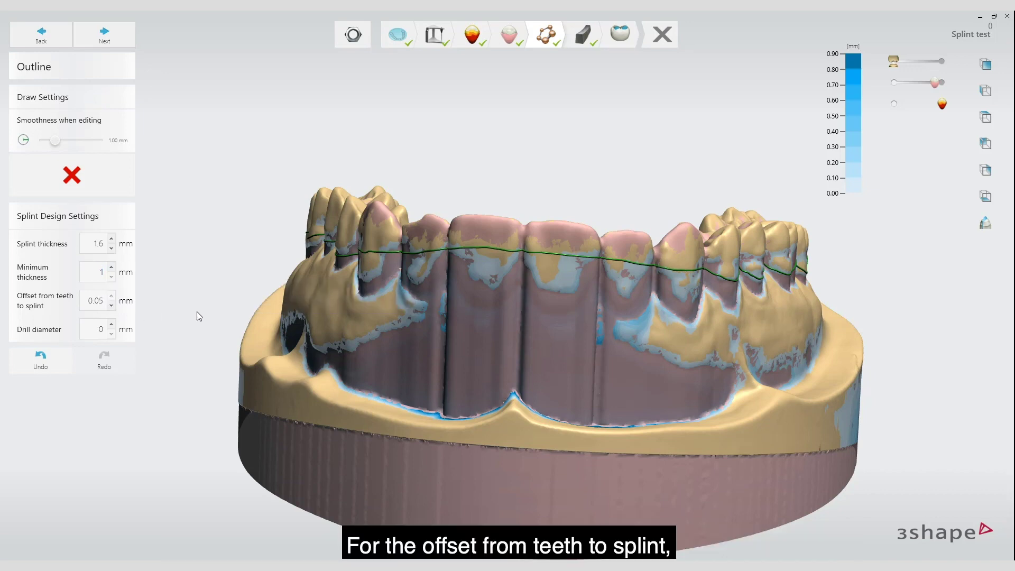
pyautogui.moveTo(197, 312); pyautogui.dragTo(184, 293, button='middle')
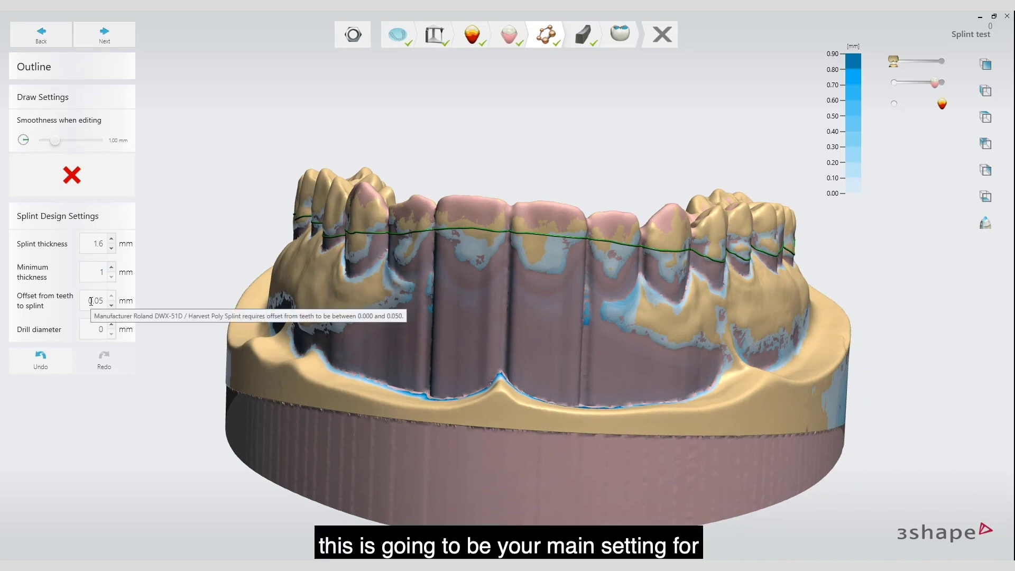
pyautogui.doubleClick(91, 301)
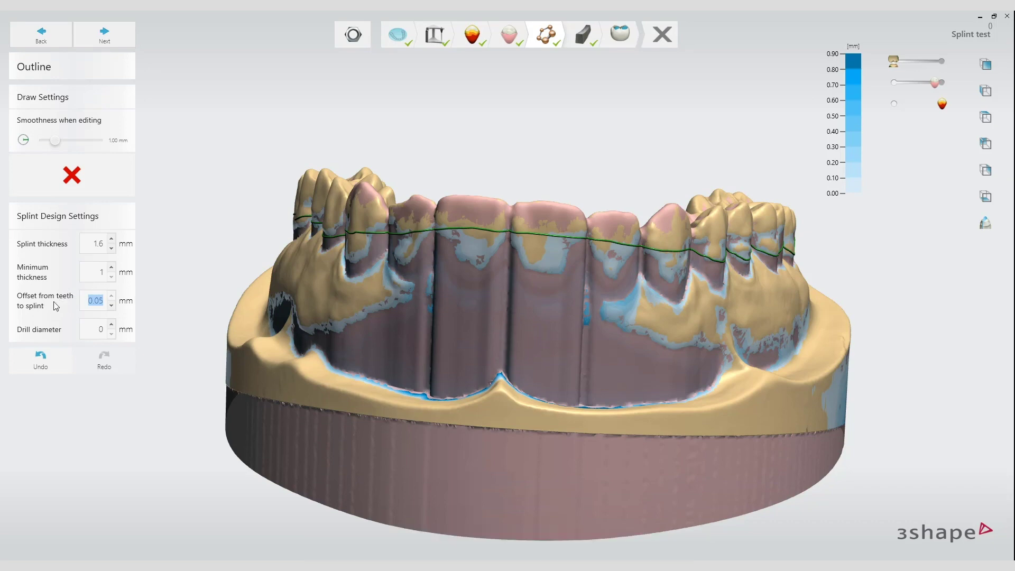
pyautogui.moveTo(92, 310)
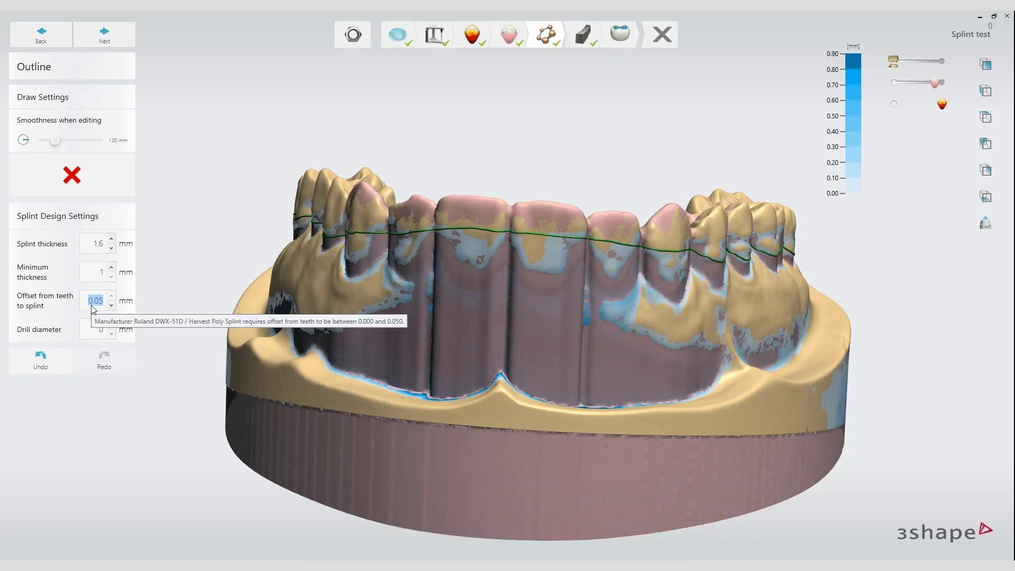
# Set the drill diameter to 1.2 mm and proceed to the Raise Surface stage.
pyautogui.click(101, 329)
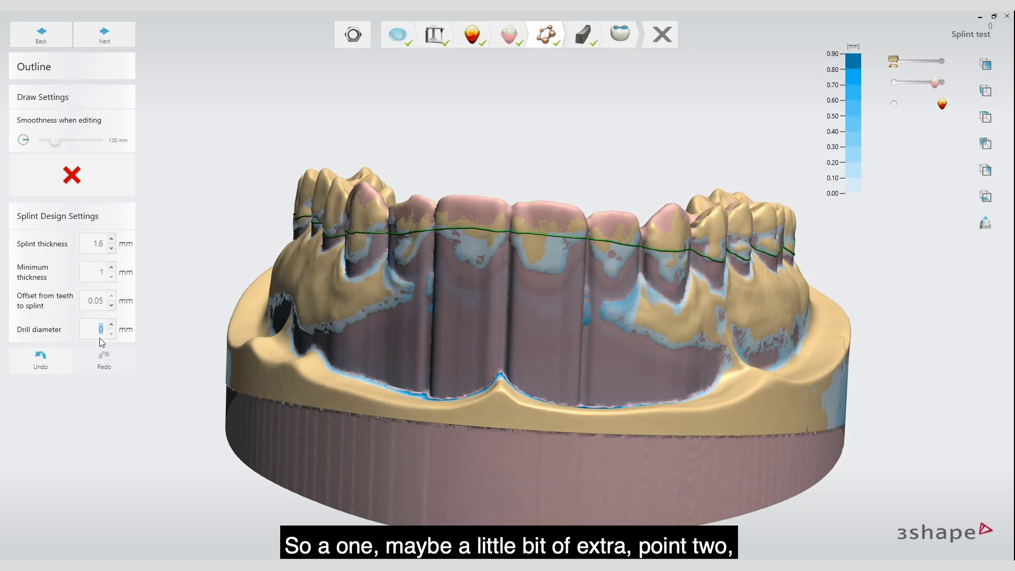
pyautogui.write('1.2')
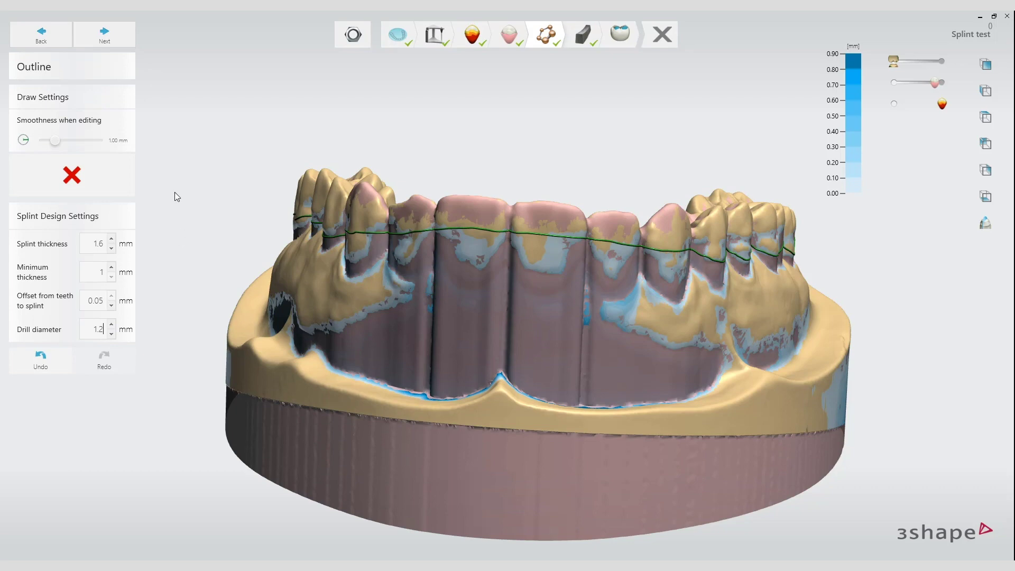
pyautogui.moveTo(211, 175); pyautogui.dragTo(209, 204, button='right')
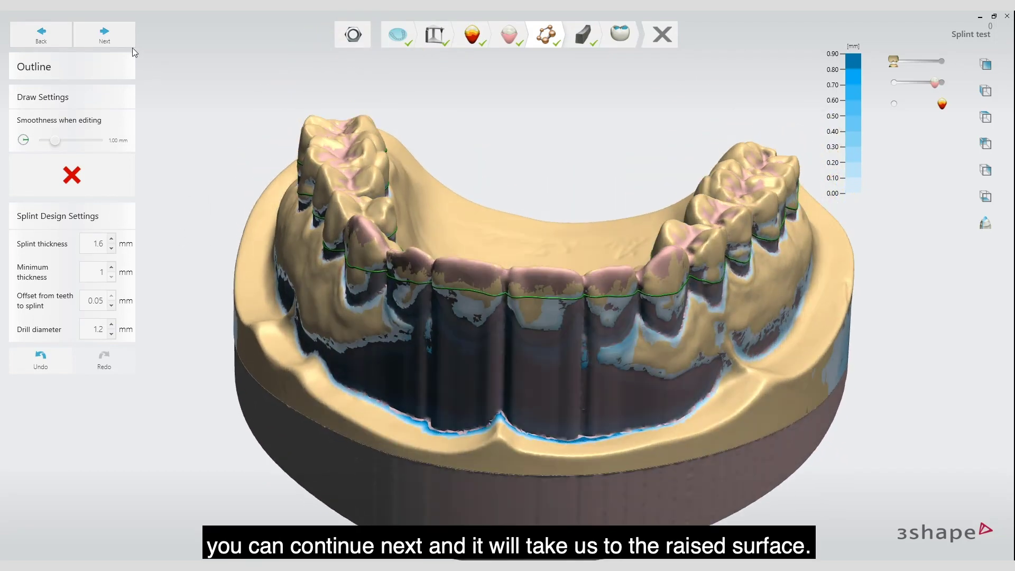
pyautogui.click(106, 31)
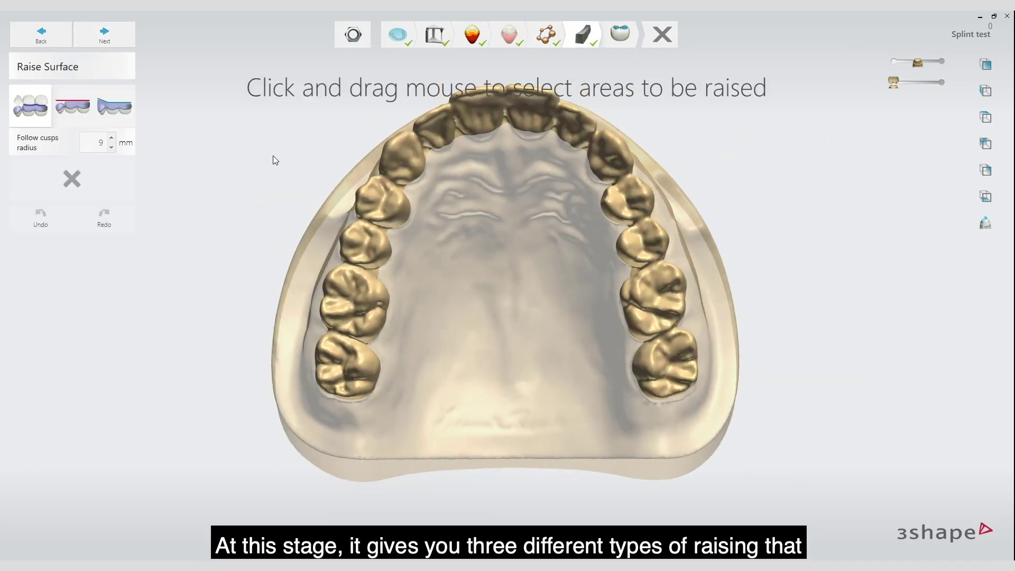
# Mark the front teeth from canine to canine as a ramp area and set the ramp angle to 25°.
pyautogui.moveTo(272, 156); pyautogui.dragTo(270, 173, button='middle')
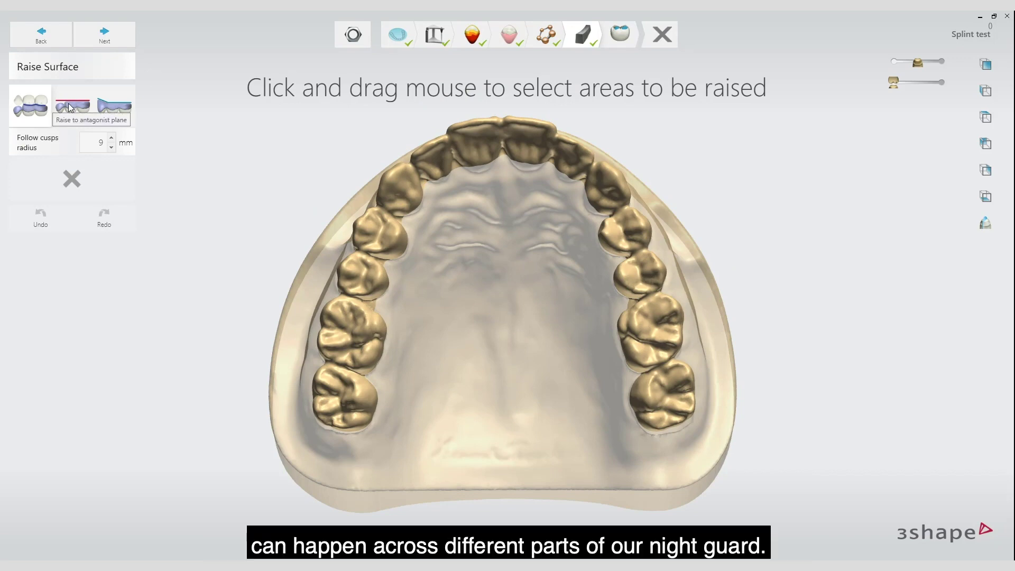
pyautogui.click(118, 105)
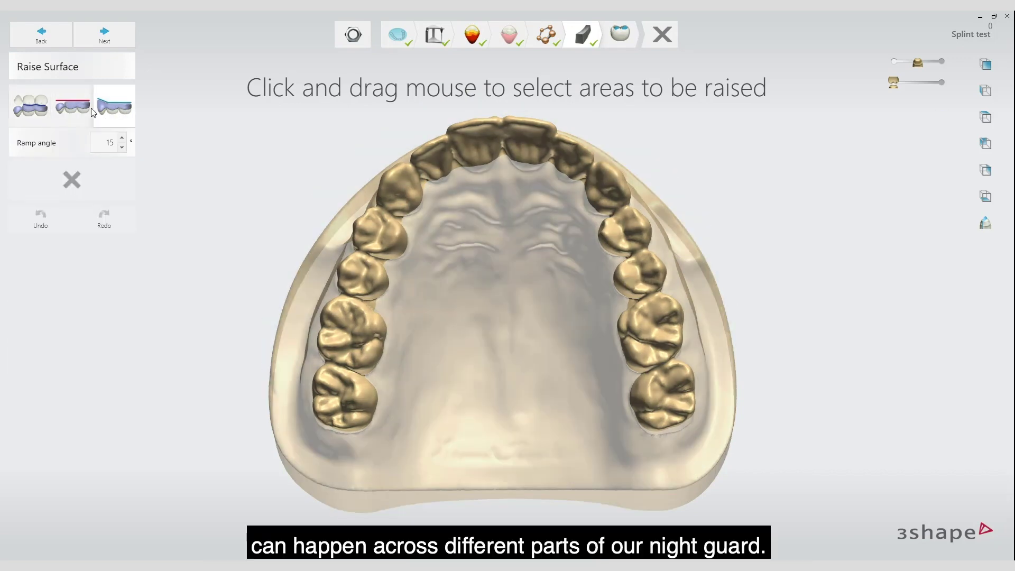
pyautogui.click(59, 107)
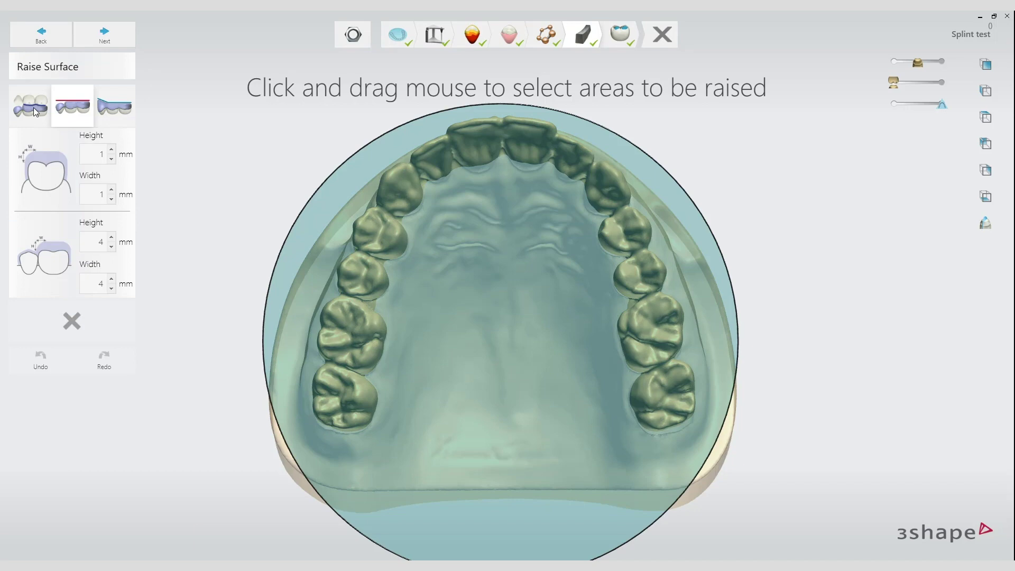
pyautogui.click(112, 110)
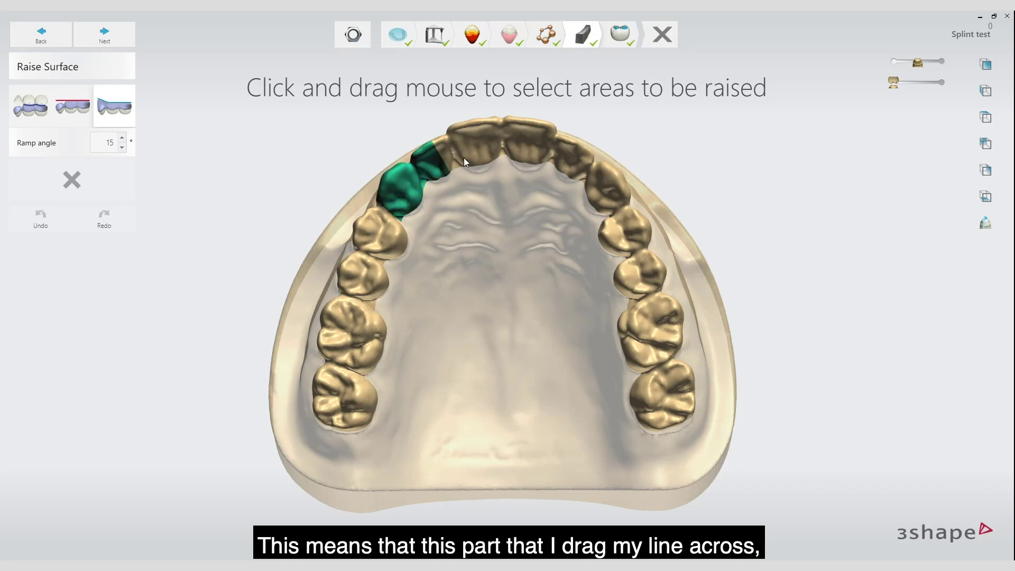
pyautogui.moveTo(512, 148); pyautogui.dragTo(568, 164)
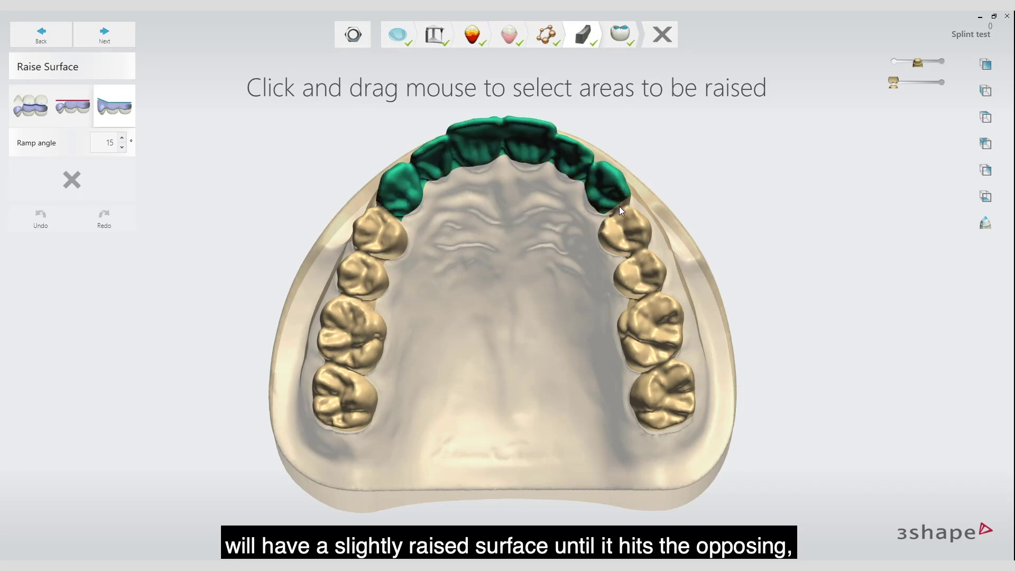
pyautogui.moveTo(620, 207); pyautogui.dragTo(620, 208)
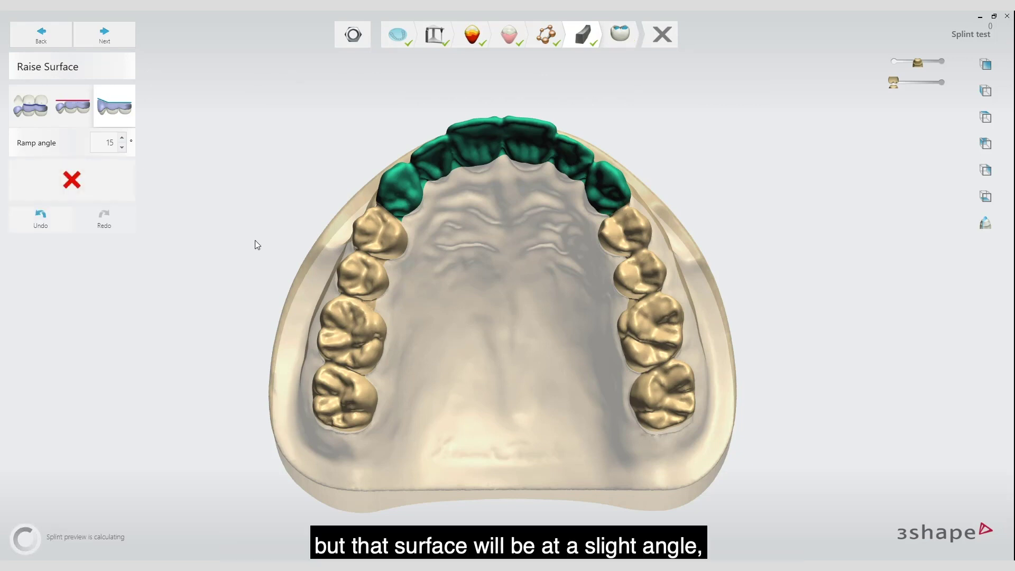
pyautogui.doubleClick(108, 144)
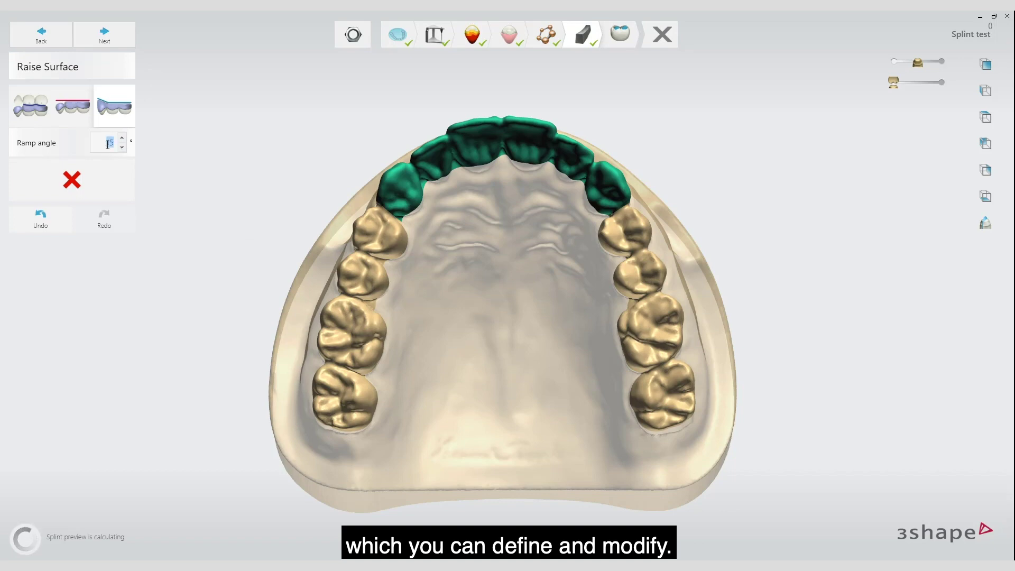
pyautogui.write('25')
# Show the antagonist, make the splint preview more transparent, and examine the ramp over the front teeth against the opposing teeth.
pyautogui.moveTo(296, 332); pyautogui.dragTo(599, 246, button='right')
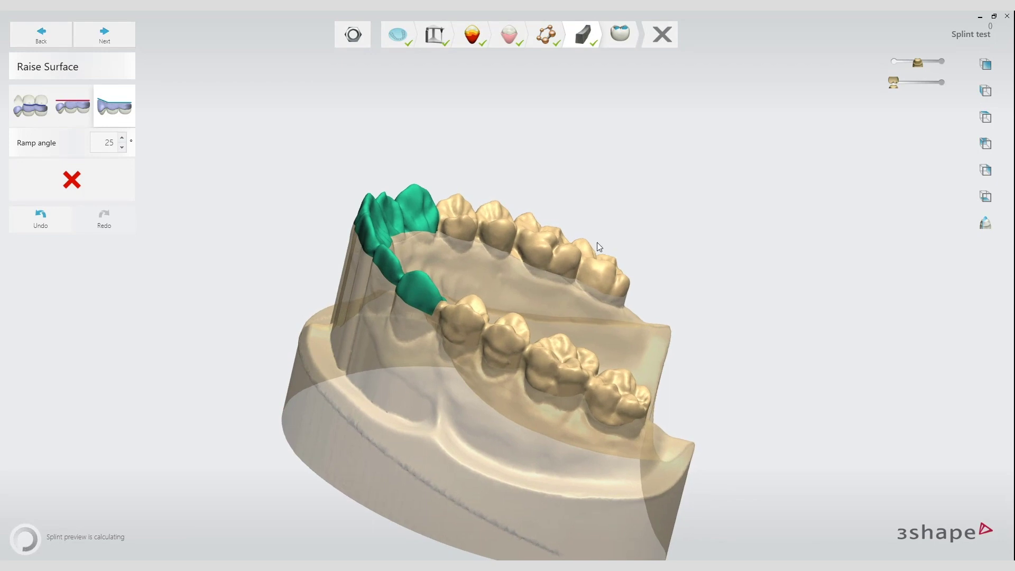
pyautogui.click(921, 83)
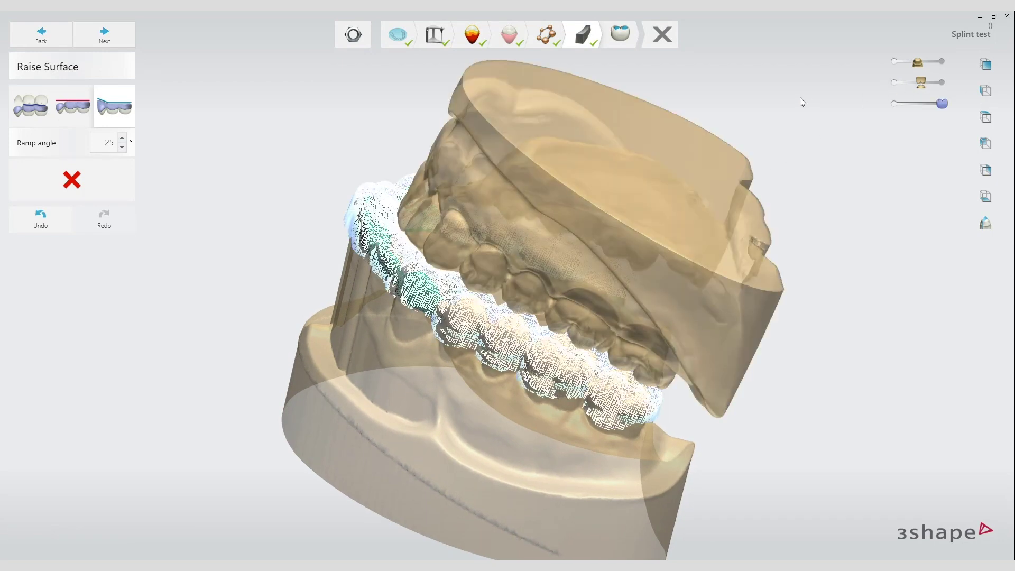
pyautogui.moveTo(625, 163); pyautogui.dragTo(607, 171, button='right')
pyautogui.scroll(3, 409, 213)
pyautogui.scroll(2, 408, 212)
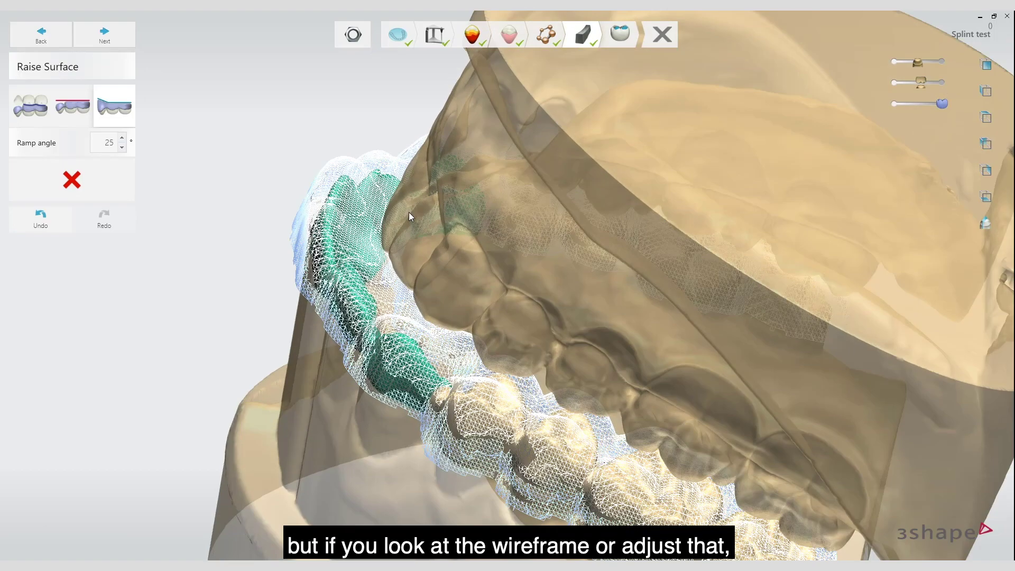
pyautogui.scroll(2, 411, 233)
pyautogui.scroll(1, 455, 206)
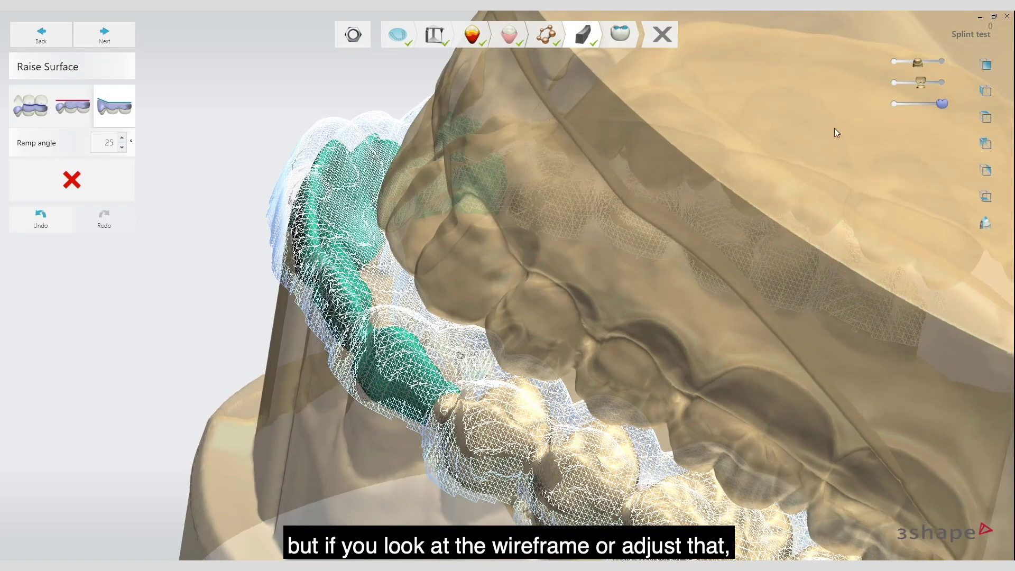
pyautogui.moveTo(943, 105)
pyautogui.mouseDown()
pyautogui.moveTo(907, 109)
pyautogui.moveTo(929, 105)
pyautogui.mouseUp()
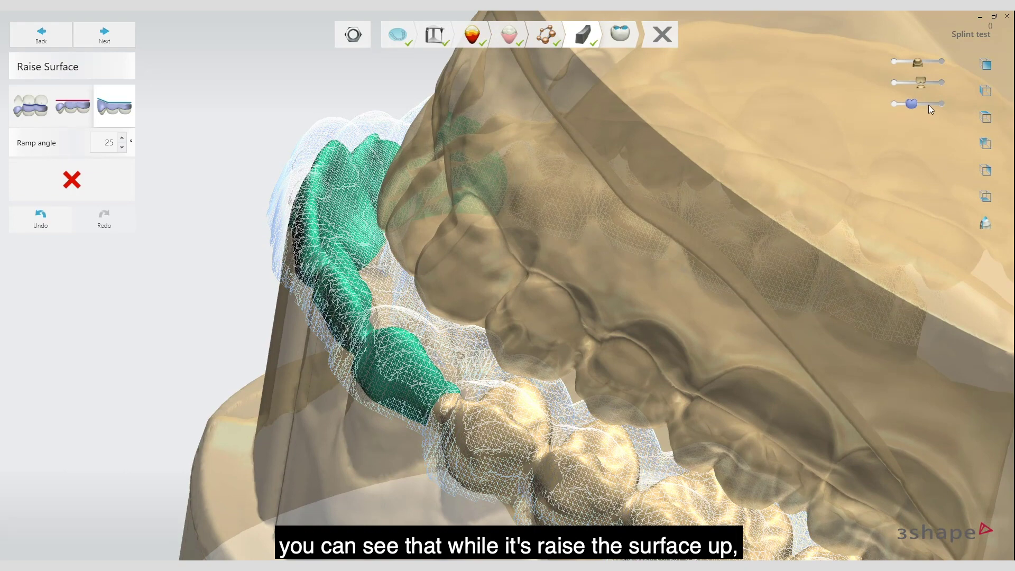
pyautogui.moveTo(629, 239); pyautogui.dragTo(619, 214, button='right')
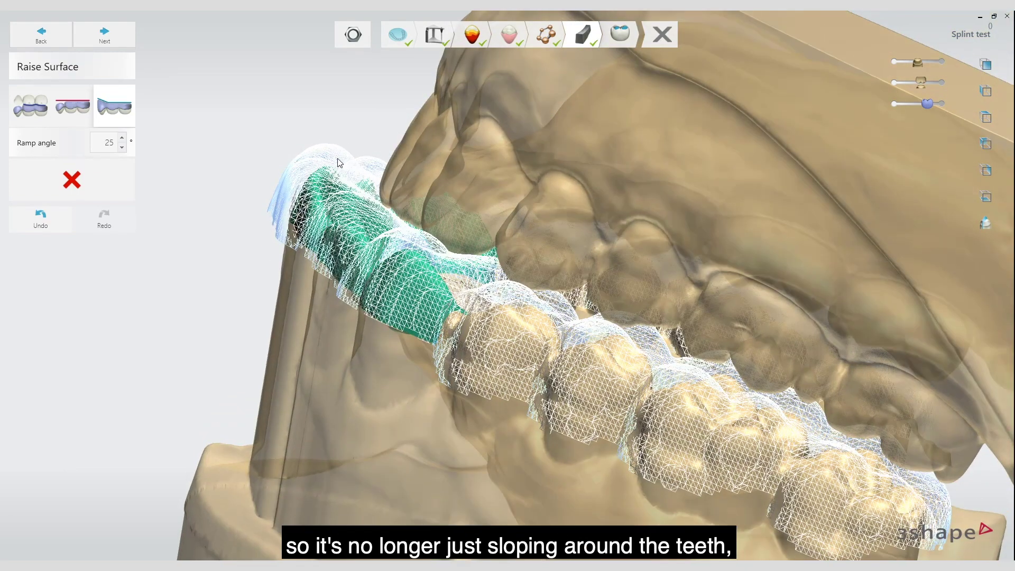
# Hide the antagonist and mark the posterior teeth on one side to raise to the antagonist cusp tips, with a 9 mm follow cusps radius.
pyautogui.click(893, 83)
pyautogui.moveTo(710, 179); pyautogui.dragTo(616, 189, button='right')
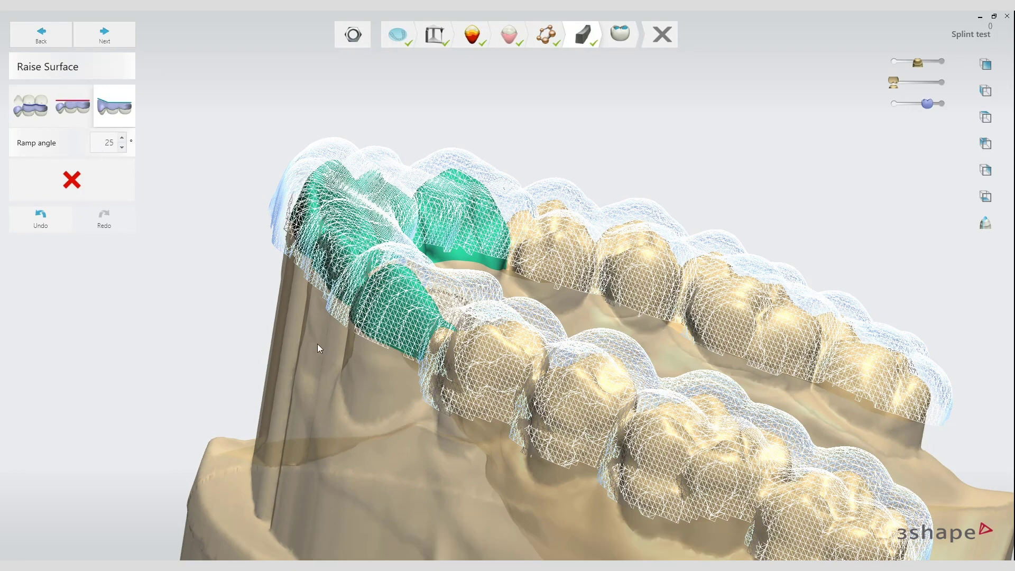
pyautogui.scroll(-6, 318, 342)
pyautogui.moveTo(325, 347); pyautogui.dragTo(403, 313, button='right')
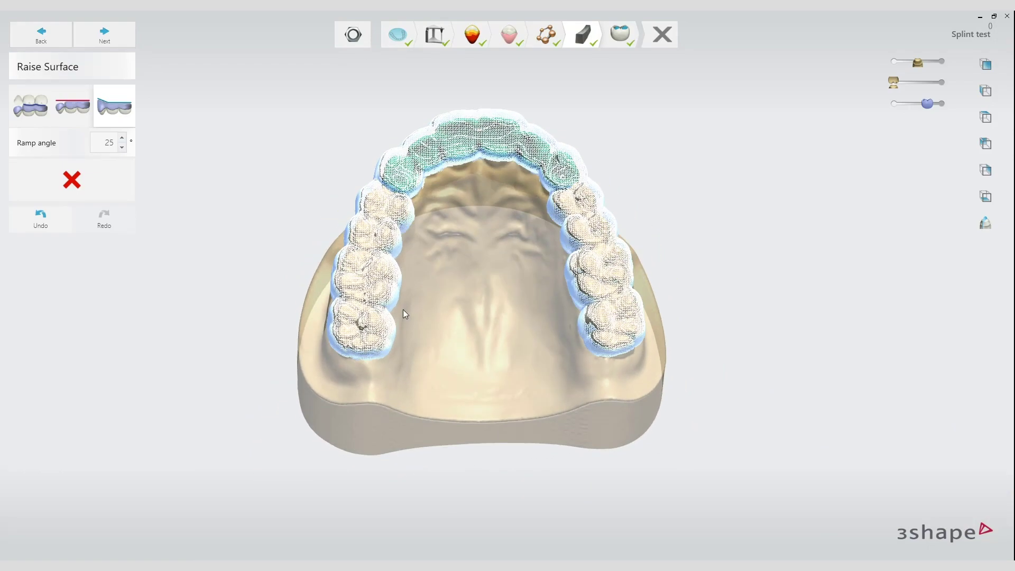
pyautogui.scroll(3, 461, 260)
pyautogui.moveTo(430, 242); pyautogui.dragTo(422, 239, button='middle')
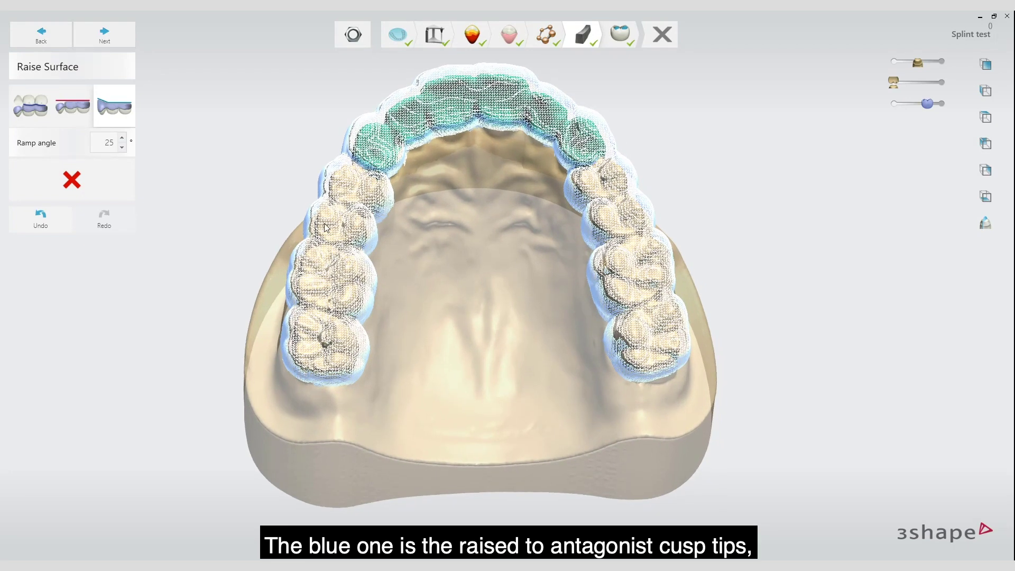
pyautogui.click(35, 102)
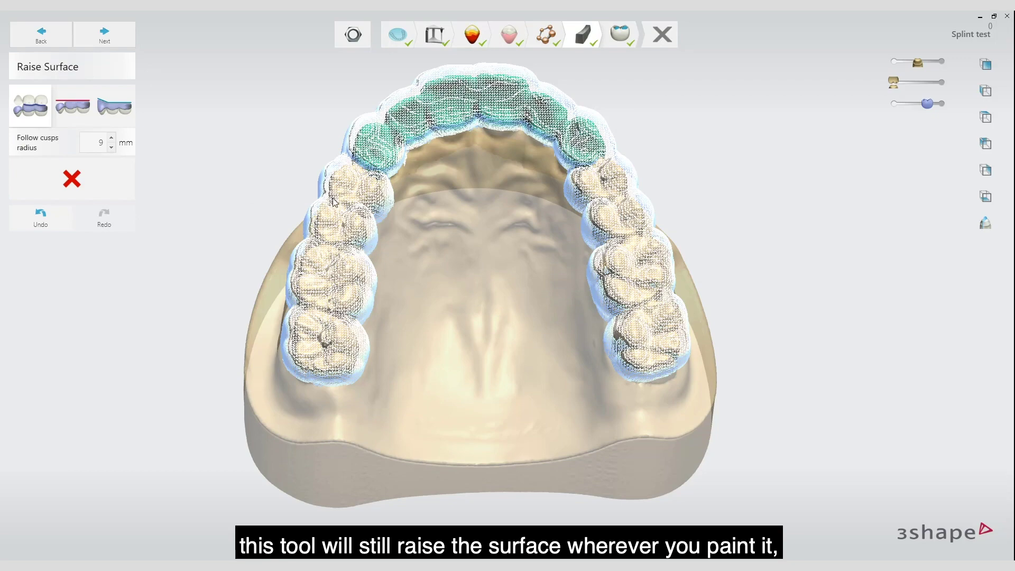
pyautogui.moveTo(342, 251); pyautogui.dragTo(325, 379)
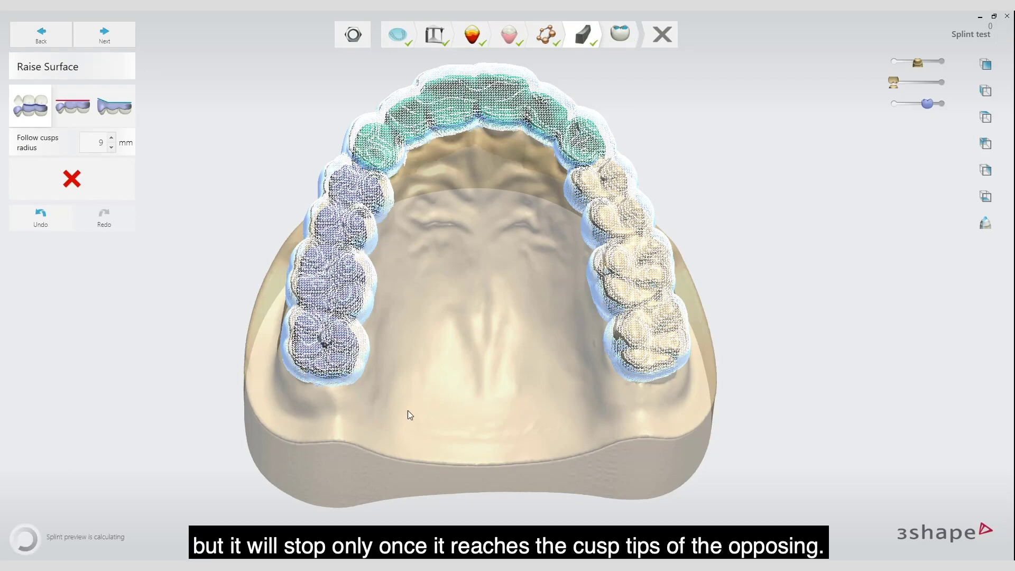
# Examine the cusp-tip raised side with the antagonist shown briefly, then hidden again.
pyautogui.moveTo(411, 386); pyautogui.dragTo(430, 329, button='right')
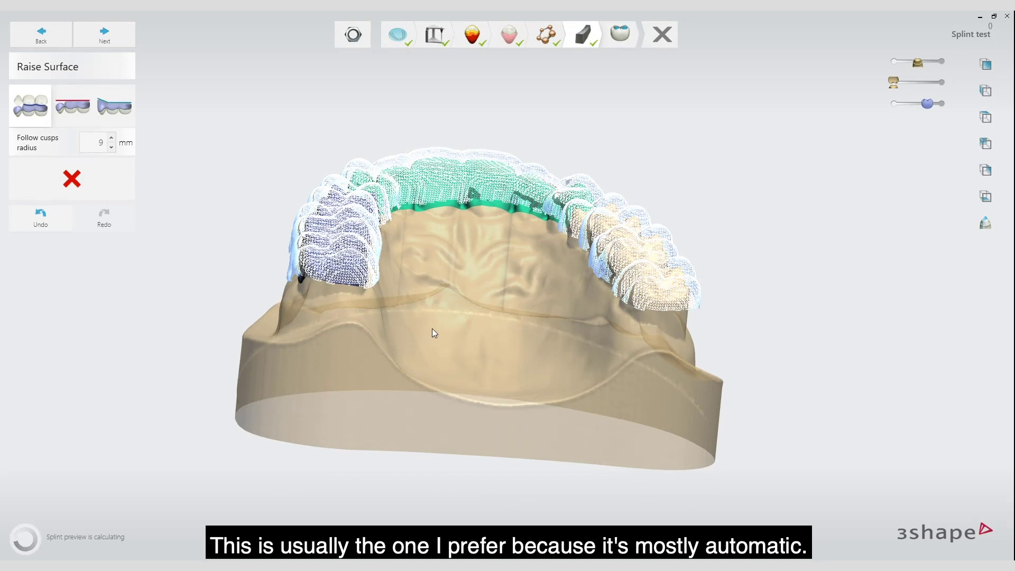
pyautogui.click(919, 81)
pyautogui.moveTo(440, 269); pyautogui.dragTo(496, 265, button='right')
pyautogui.click(895, 85)
pyautogui.moveTo(624, 164); pyautogui.dragTo(526, 235, button='right')
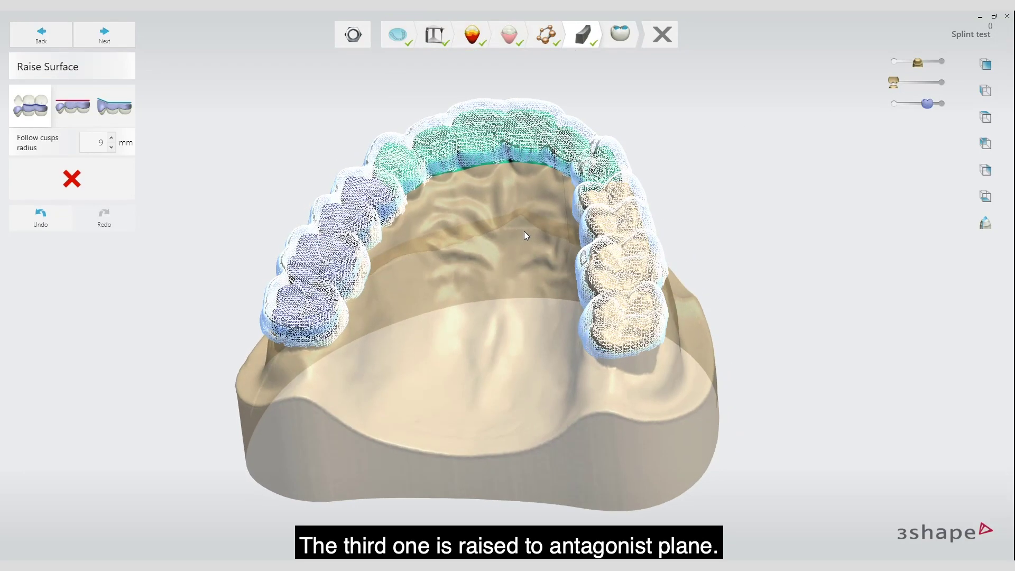
# Try raising the unmarked posterior teeth to the antagonist plane by marking them and lowering and tilting the plane toward the splint.
pyautogui.click(71, 107)
pyautogui.moveTo(503, 209); pyautogui.dragTo(567, 304, button='right')
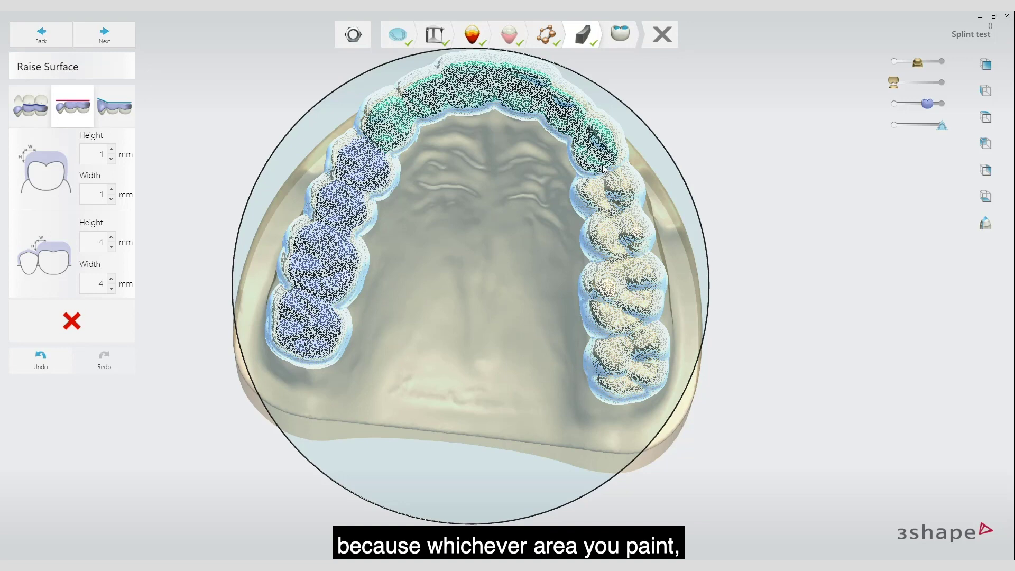
pyautogui.moveTo(604, 170)
pyautogui.mouseDown()
pyautogui.moveTo(636, 337)
pyautogui.moveTo(635, 415)
pyautogui.mouseUp()
pyautogui.moveTo(752, 407)
pyautogui.mouseDown(button='right')
pyautogui.moveTo(760, 323)
pyautogui.moveTo(685, 237)
pyautogui.moveTo(529, 243)
pyautogui.mouseUp(button='right')
pyautogui.moveTo(397, 182); pyautogui.dragTo(406, 181, button='right')
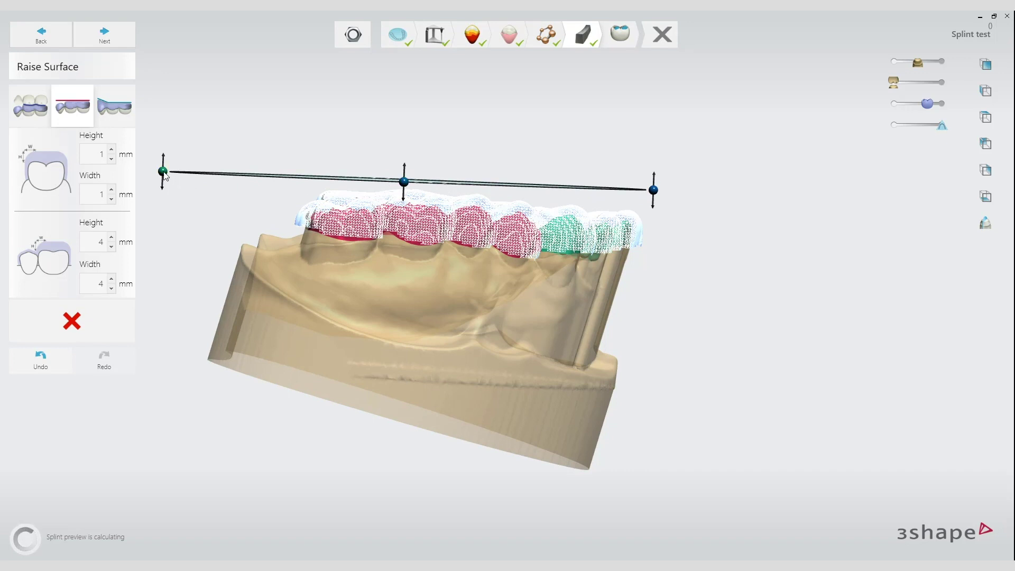
pyautogui.moveTo(163, 172); pyautogui.dragTo(163, 175)
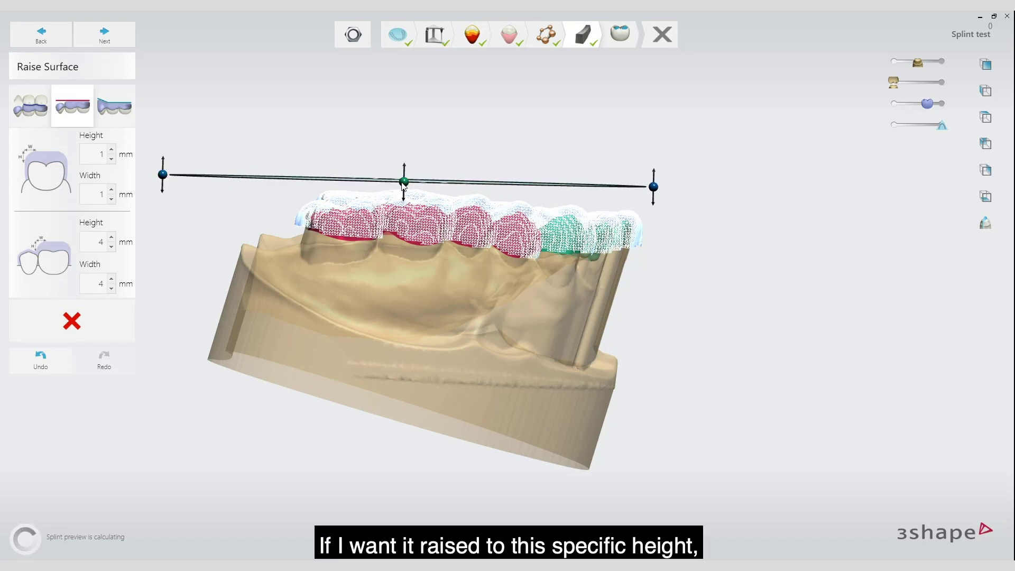
pyautogui.moveTo(406, 185); pyautogui.dragTo(406, 191)
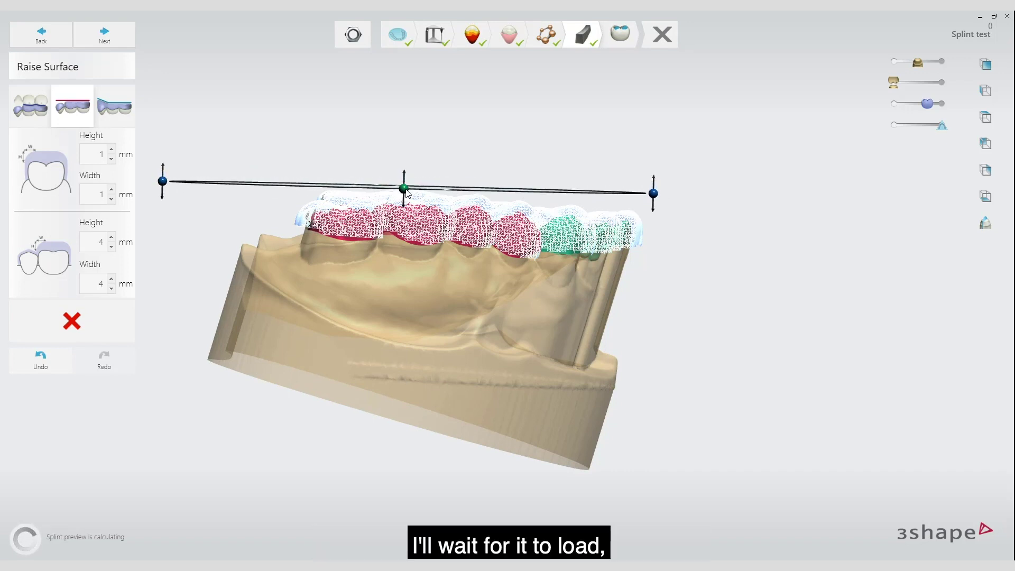
pyautogui.moveTo(775, 223); pyautogui.dragTo(726, 226, button='right')
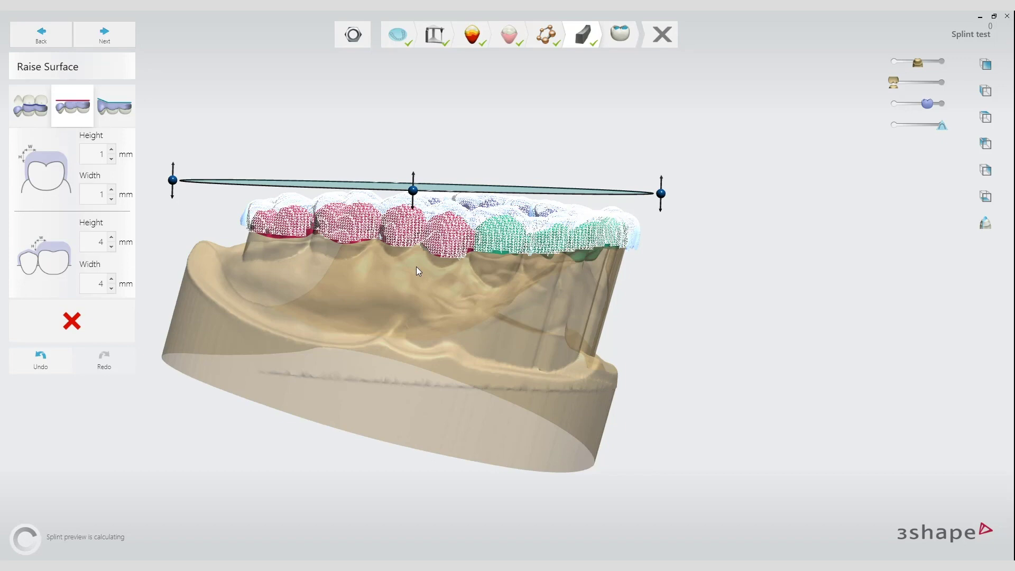
# Make the splint preview fully opaque, examine the plane-raised side, and undo the antagonist plane marking.
pyautogui.moveTo(426, 270); pyautogui.dragTo(503, 352, button='right')
pyautogui.scroll(3, 436, 322)
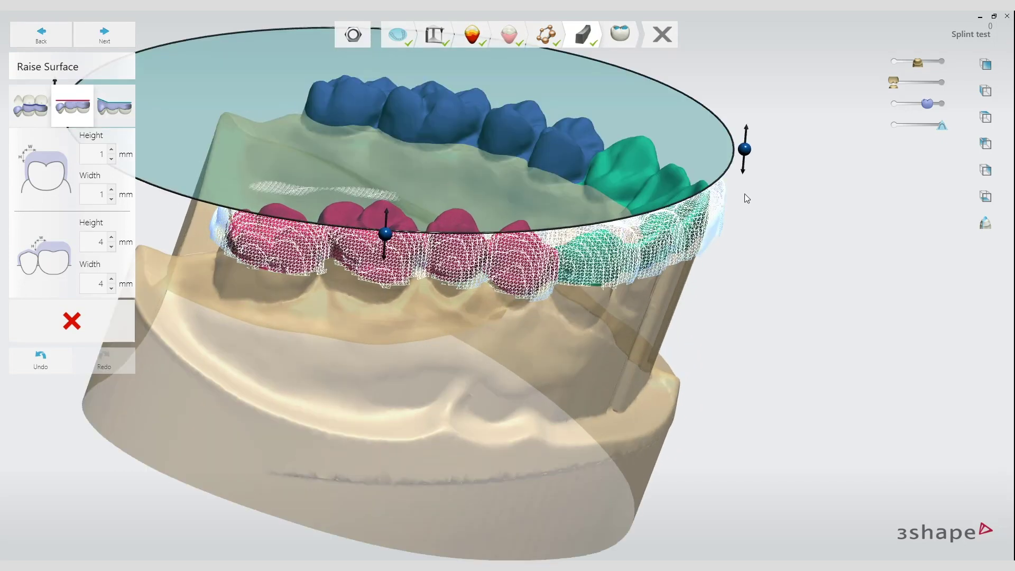
pyautogui.moveTo(928, 103); pyautogui.dragTo(943, 103)
pyautogui.moveTo(740, 283); pyautogui.dragTo(823, 285, button='right')
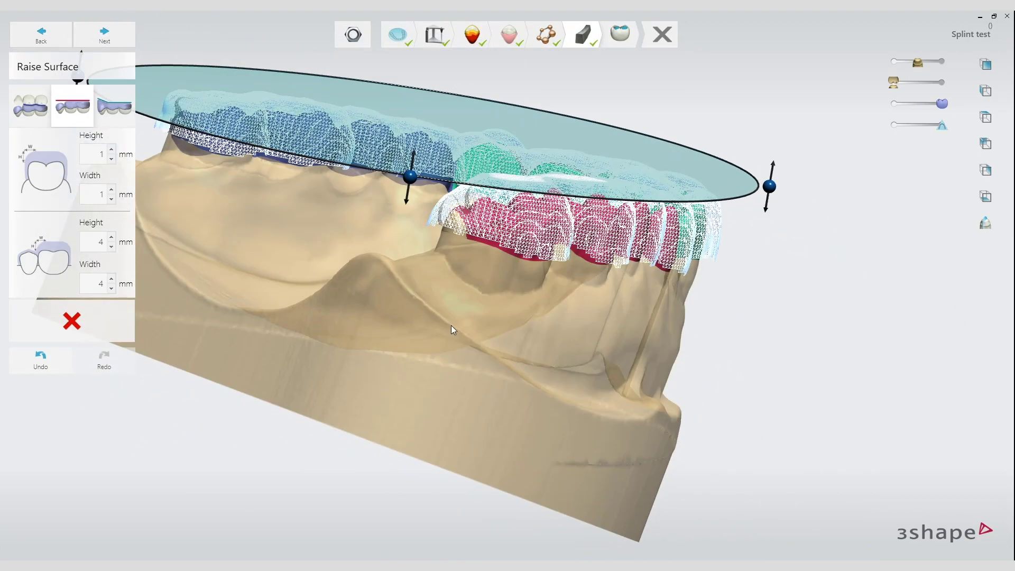
pyautogui.click(43, 360)
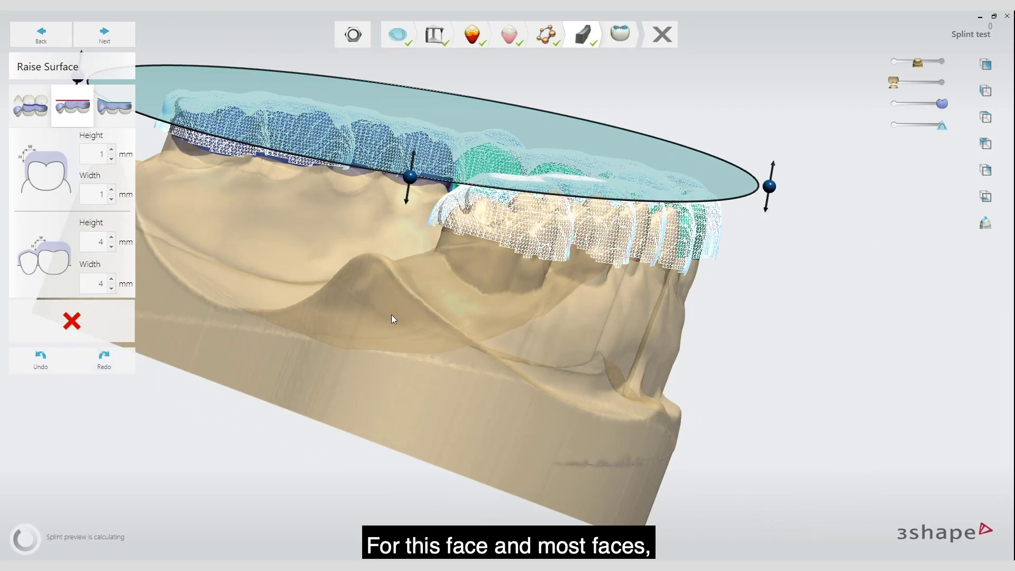
# Mark the remaining unmarked posterior teeth to raise to the antagonist cusp tips and check the updated preview on both sides.
pyautogui.moveTo(391, 316); pyautogui.dragTo(360, 386, button='right')
pyautogui.click(30, 109)
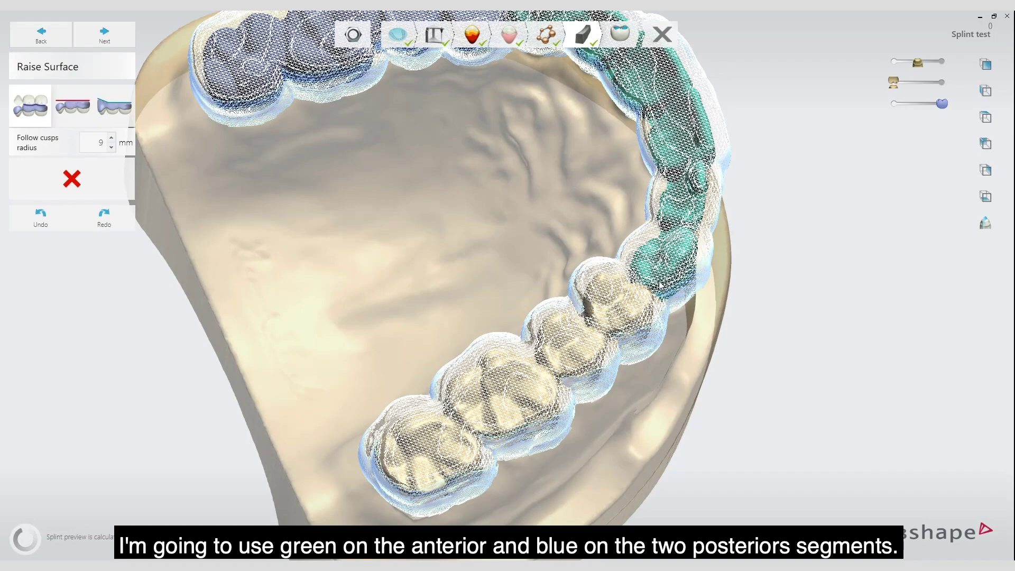
pyautogui.moveTo(627, 307)
pyautogui.mouseDown()
pyautogui.moveTo(538, 379)
pyautogui.moveTo(422, 449)
pyautogui.moveTo(360, 478)
pyautogui.moveTo(338, 469)
pyautogui.mouseUp()
pyautogui.scroll(-4, 305, 433)
pyautogui.moveTo(285, 426); pyautogui.dragTo(432, 403, button='right')
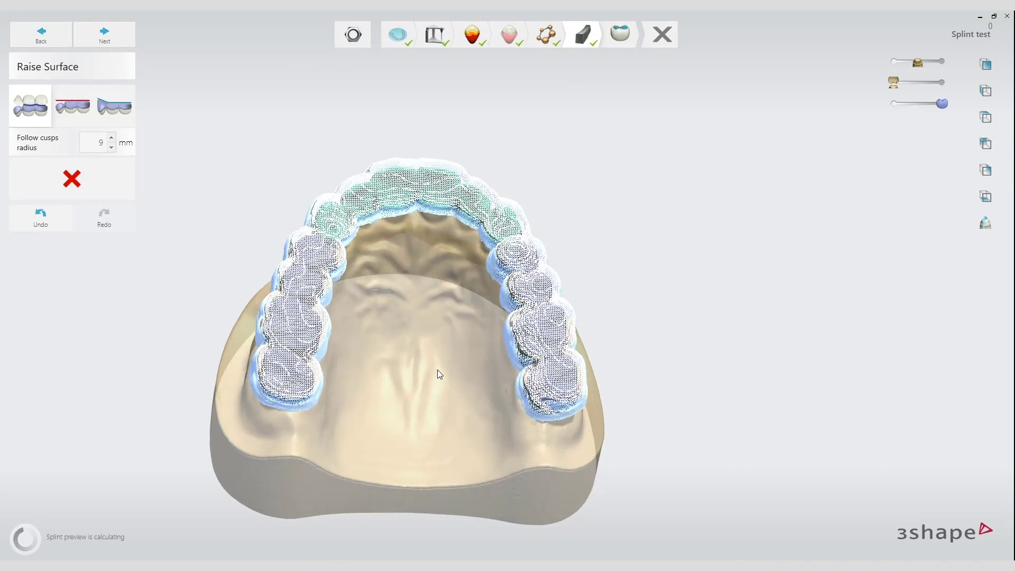
pyautogui.moveTo(443, 345); pyautogui.dragTo(474, 316, button='middle')
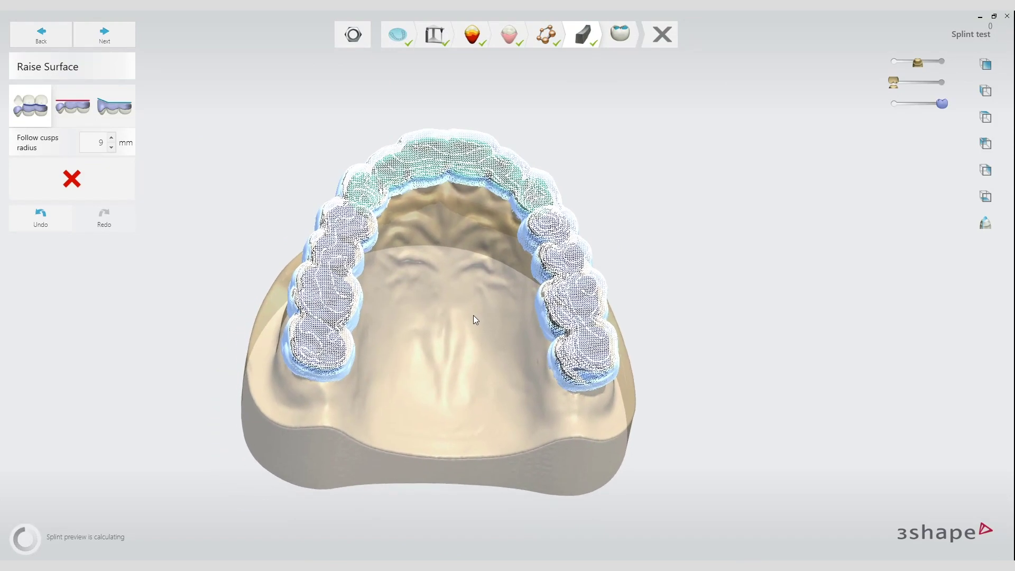
pyautogui.moveTo(483, 308); pyautogui.dragTo(345, 252, button='right')
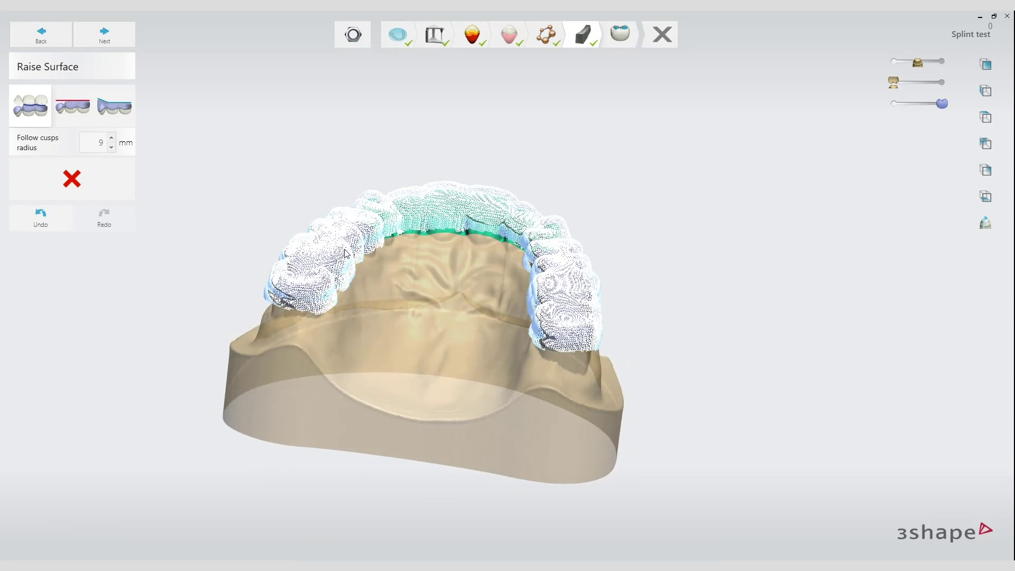
# Proceed to the Adapt Design stage and inspect the generated splint's contact spots and rough areas from several sides.
pyautogui.click(112, 42)
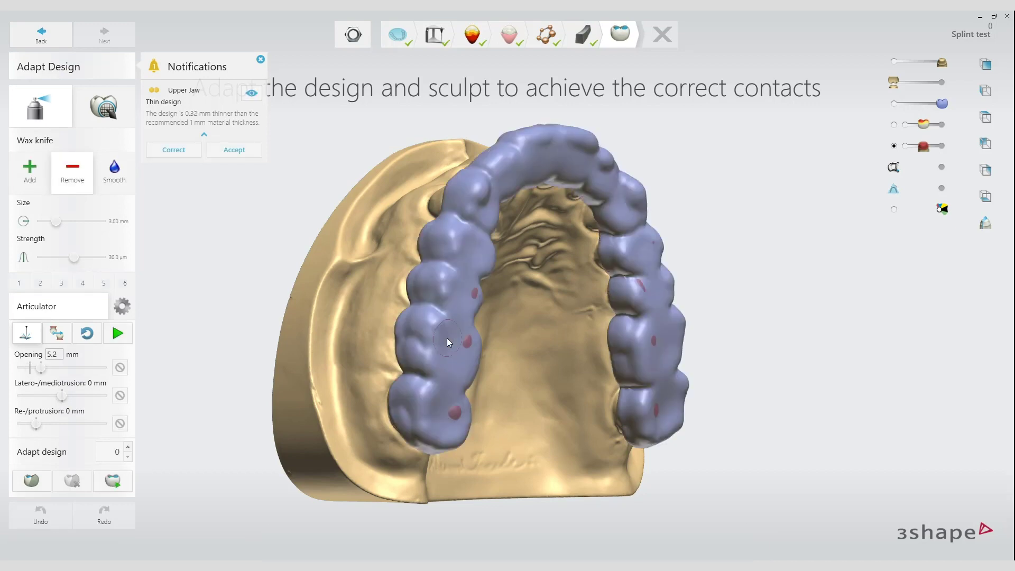
pyautogui.moveTo(489, 344); pyautogui.dragTo(430, 332, button='right')
pyautogui.moveTo(510, 360); pyautogui.dragTo(492, 286, button='right')
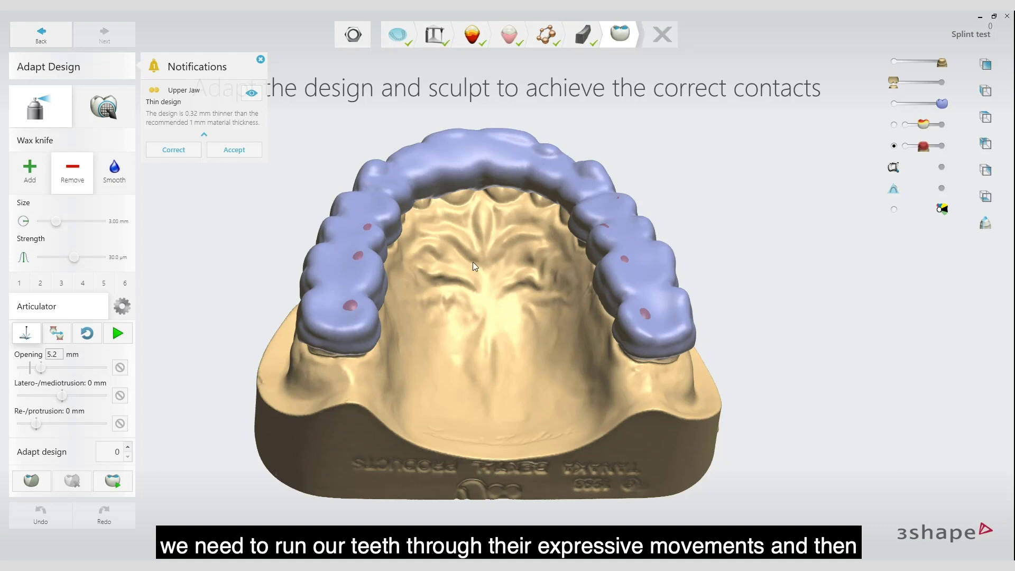
pyautogui.moveTo(442, 249); pyautogui.dragTo(550, 260, button='right')
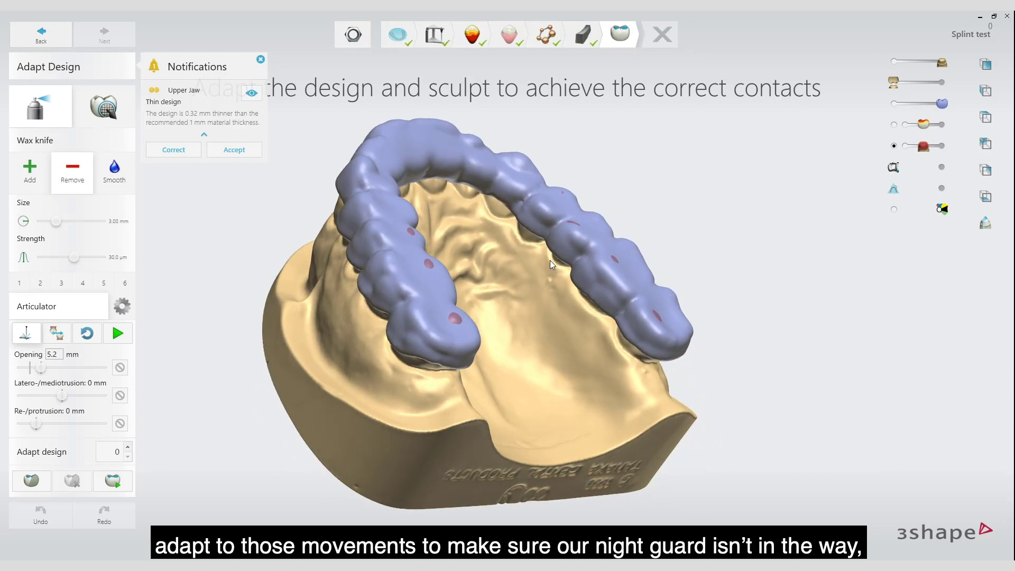
pyautogui.moveTo(550, 260); pyautogui.dragTo(418, 243, button='right')
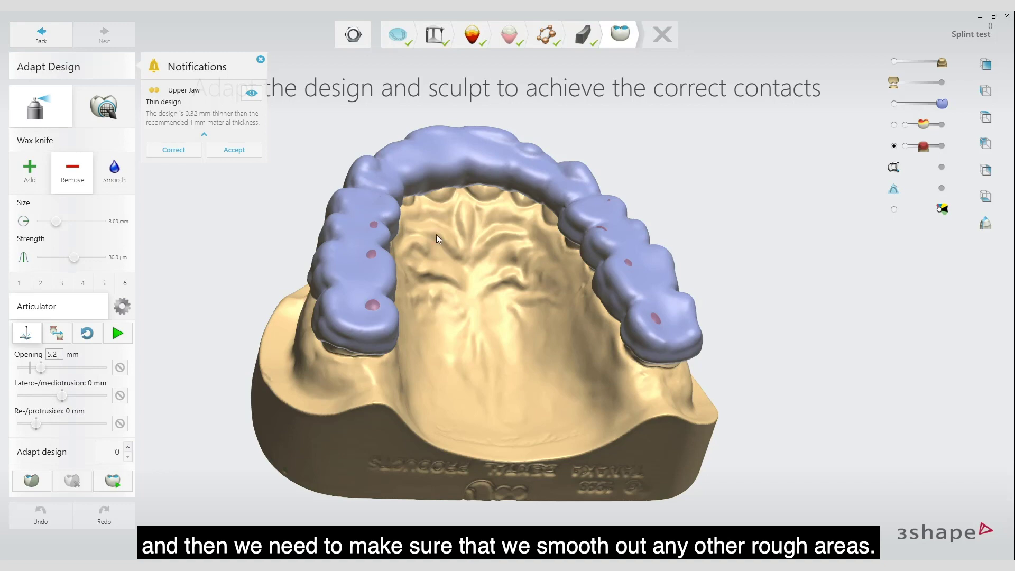
pyautogui.moveTo(433, 285); pyautogui.dragTo(577, 289, button='right')
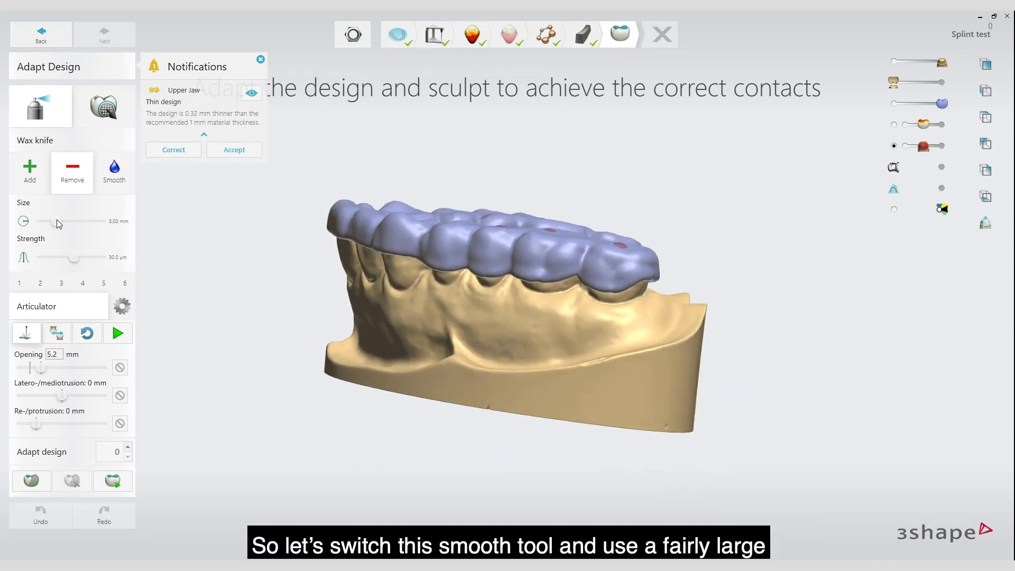
# Smooth the buccal and lingual surfaces of the splint with the wax knife at 4.25 mm size and 1.10 strength.
pyautogui.click(109, 173)
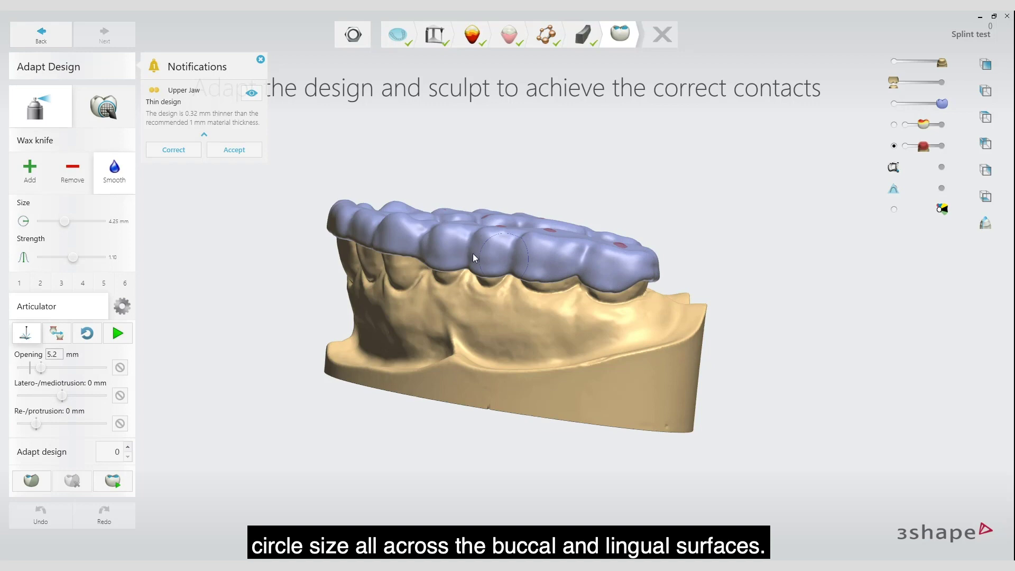
pyautogui.moveTo(346, 228); pyautogui.dragTo(556, 259, button='right')
pyautogui.moveTo(555, 259); pyautogui.dragTo(366, 223)
pyautogui.moveTo(366, 224); pyautogui.dragTo(449, 255, button='right')
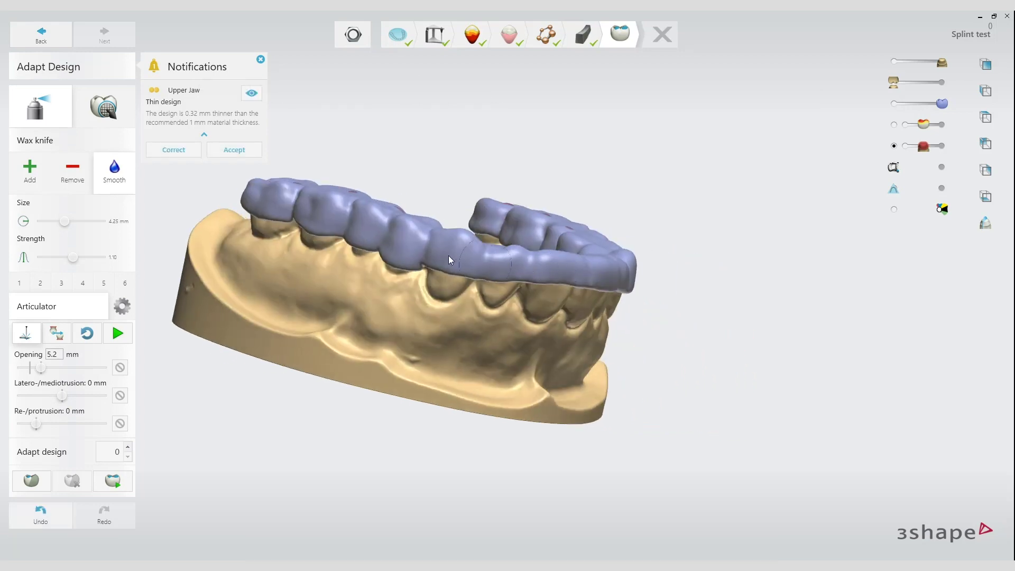
pyautogui.moveTo(293, 208); pyautogui.dragTo(592, 284, button='right')
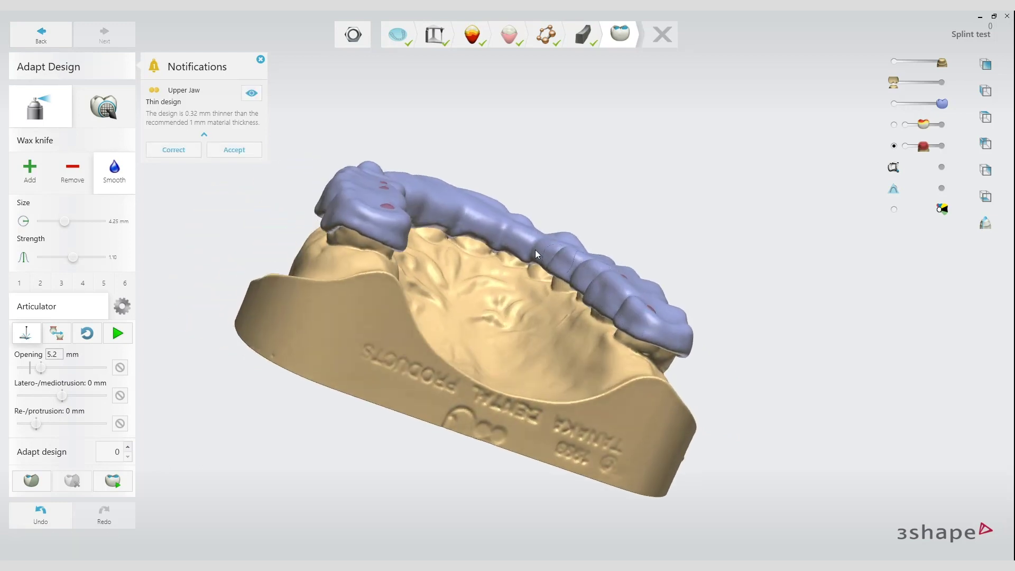
pyautogui.moveTo(443, 216); pyautogui.dragTo(448, 208, button='right')
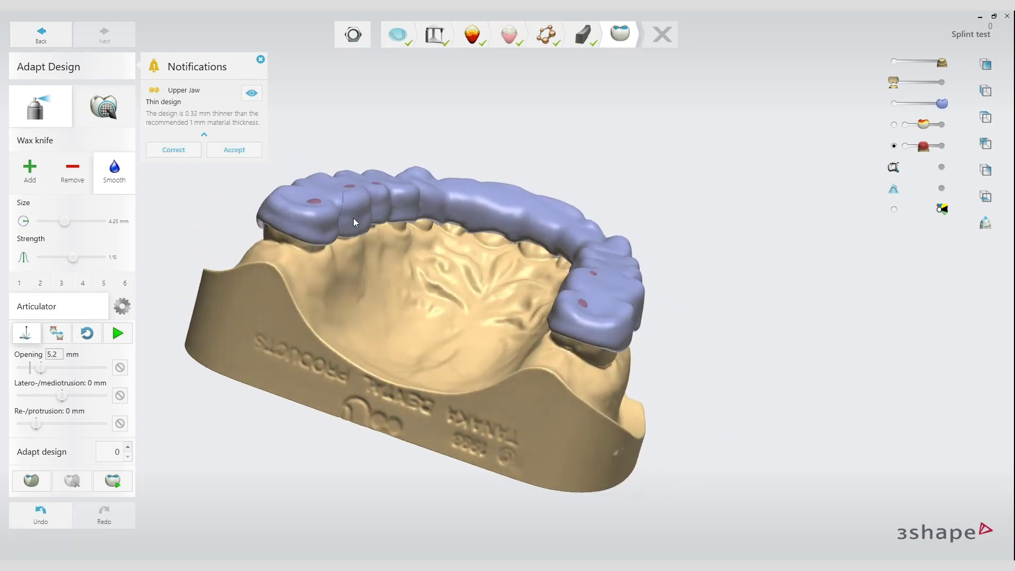
pyautogui.moveTo(291, 226); pyautogui.dragTo(357, 352, button='right')
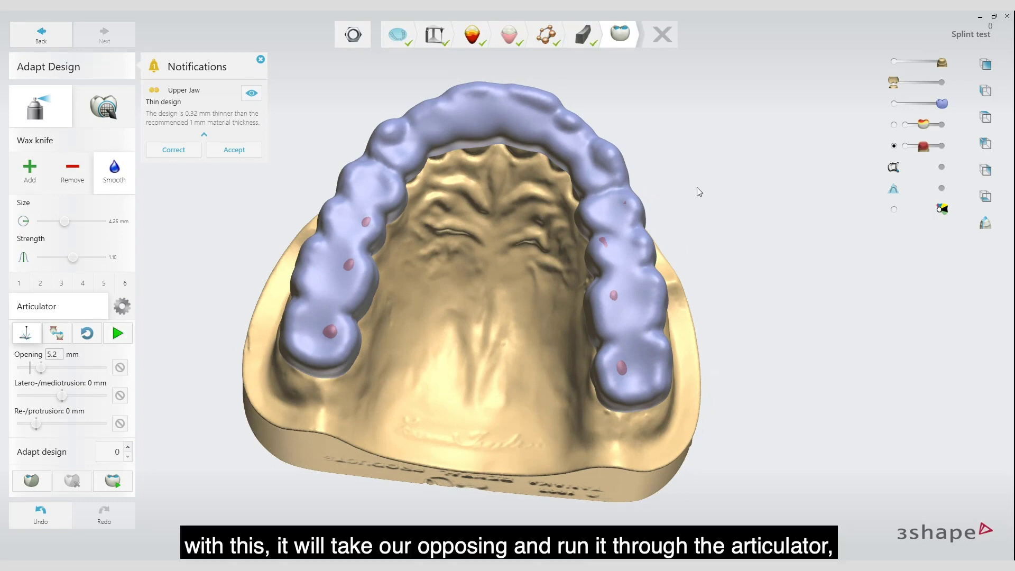
# Show the antagonist fully, run the articulator movements, and hide the antagonist again to examine the contact marks on the splint.
pyautogui.click(932, 82)
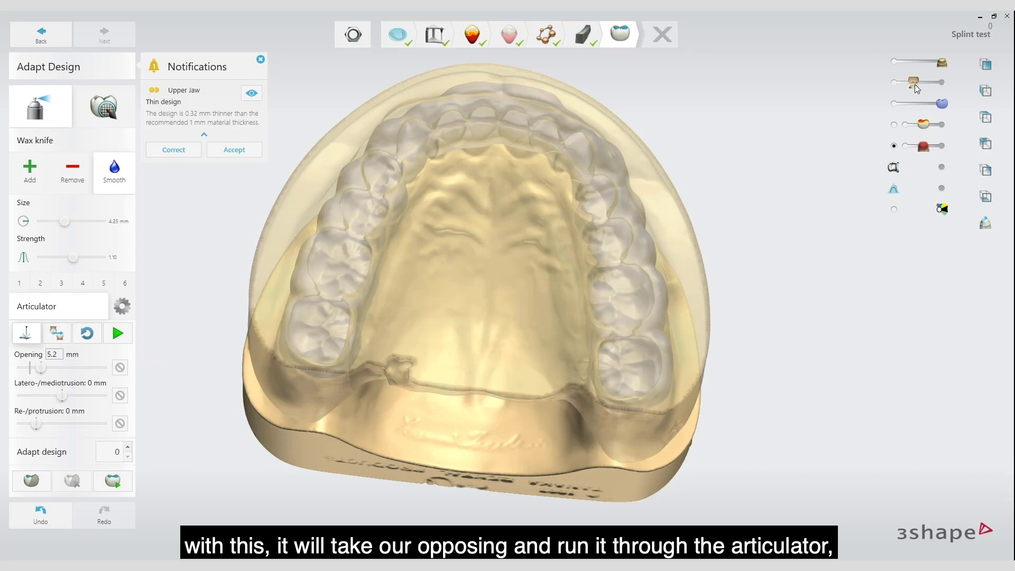
pyautogui.click(944, 83)
pyautogui.moveTo(735, 158); pyautogui.dragTo(751, 274, button='right')
pyautogui.click(117, 334)
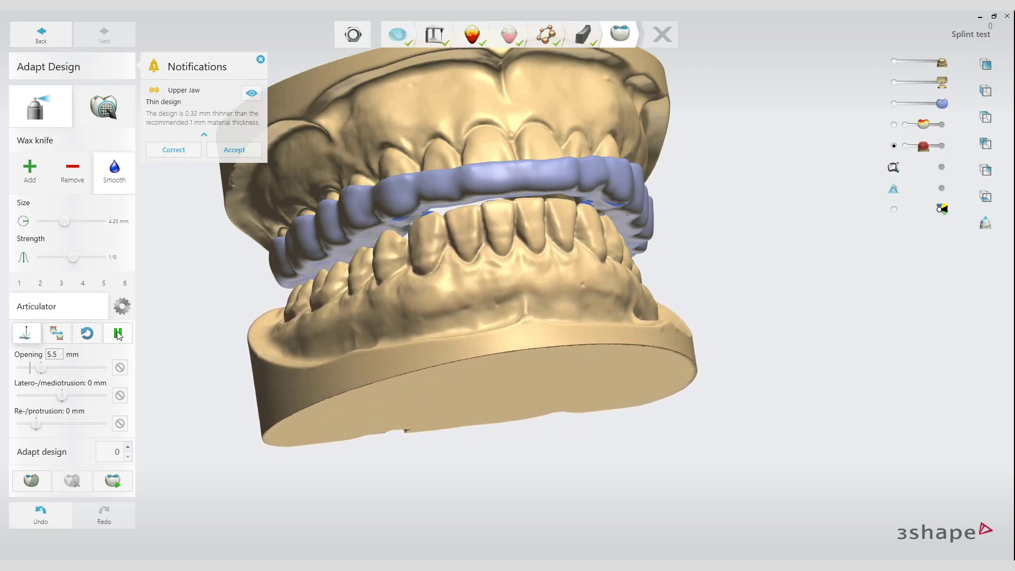
pyautogui.click(118, 334)
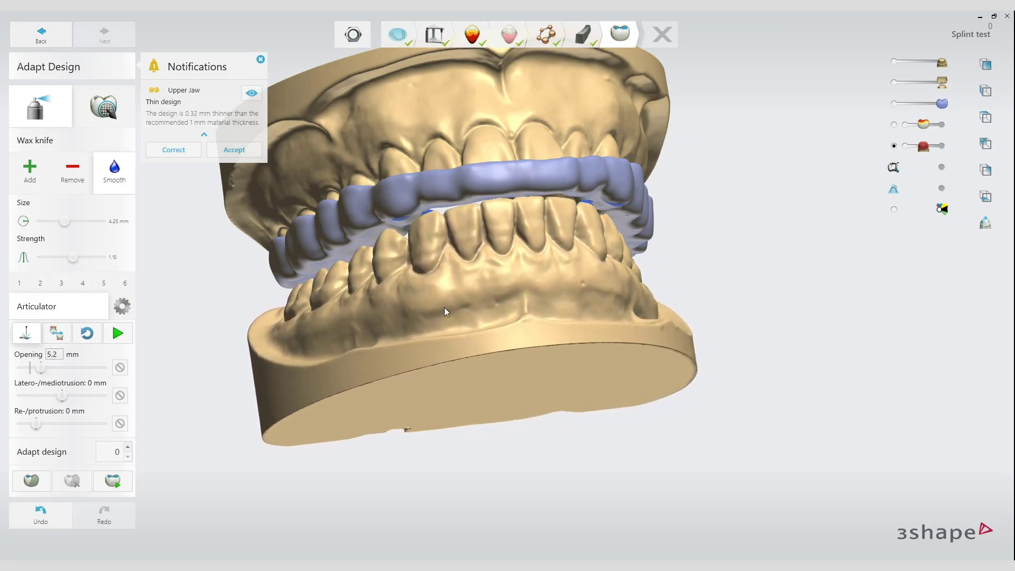
pyautogui.click(896, 86)
pyautogui.moveTo(731, 299); pyautogui.dragTo(712, 185, button='right')
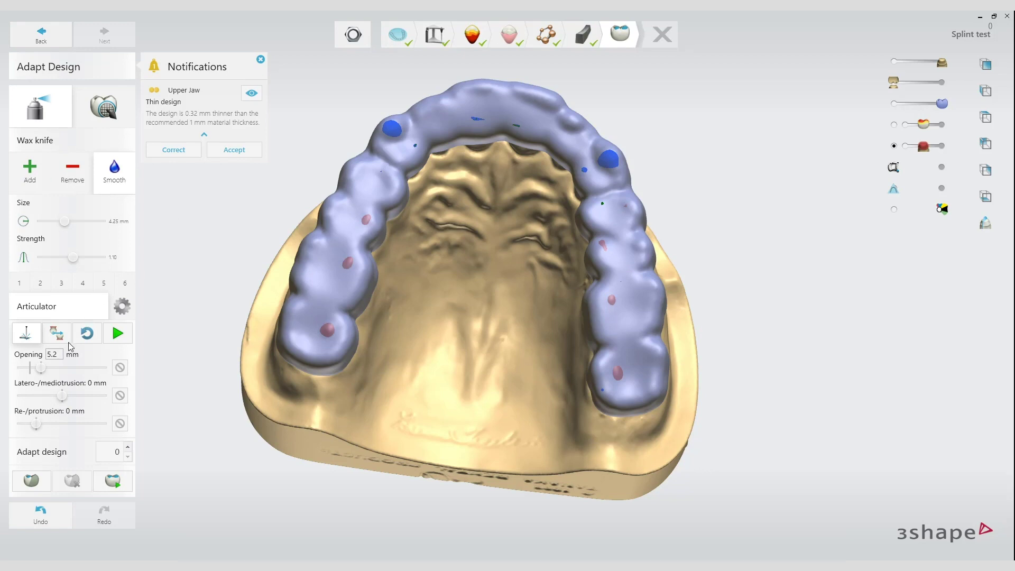
# Add wax lightly over the red thin spots and the splint's biting surface at 10.00 mm size and 11.0 µm strength.
pyautogui.moveTo(61, 354); pyautogui.dragTo(43, 354)
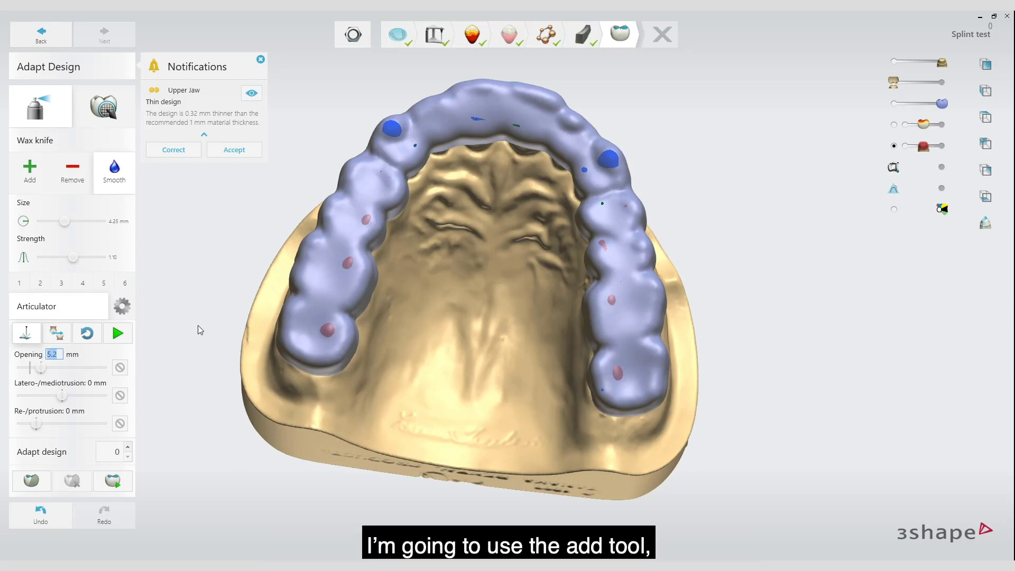
pyautogui.moveTo(198, 326); pyautogui.dragTo(217, 322, button='right')
pyautogui.click(30, 172)
pyautogui.moveTo(65, 221); pyautogui.dragTo(112, 227)
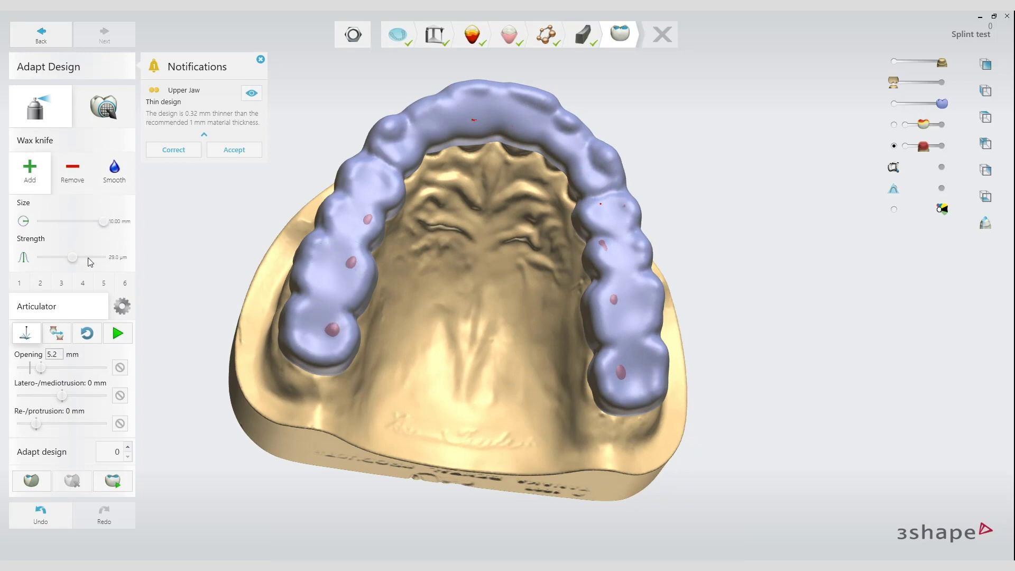
pyautogui.moveTo(72, 257); pyautogui.dragTo(51, 258)
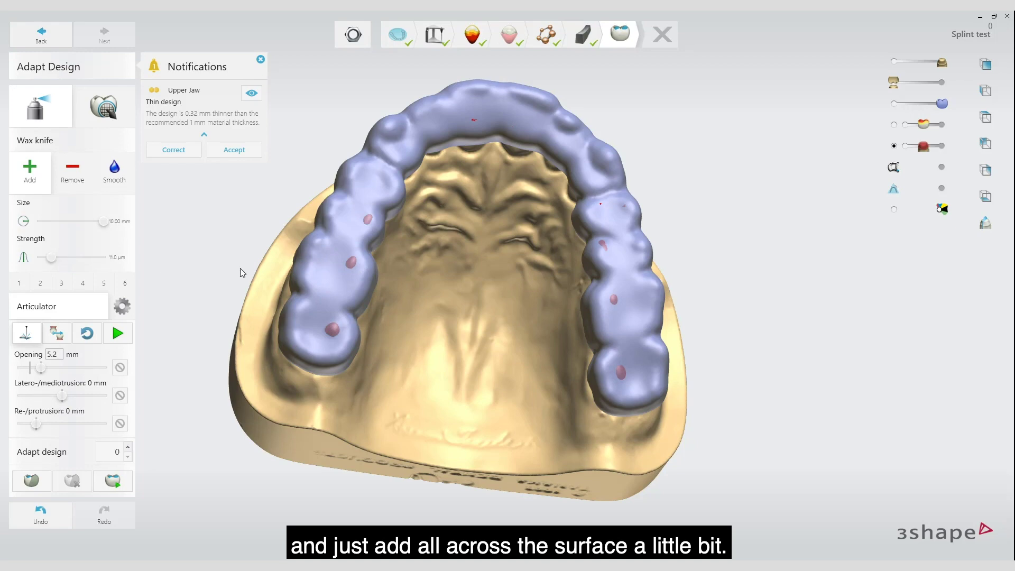
pyautogui.moveTo(346, 275); pyautogui.dragTo(381, 175)
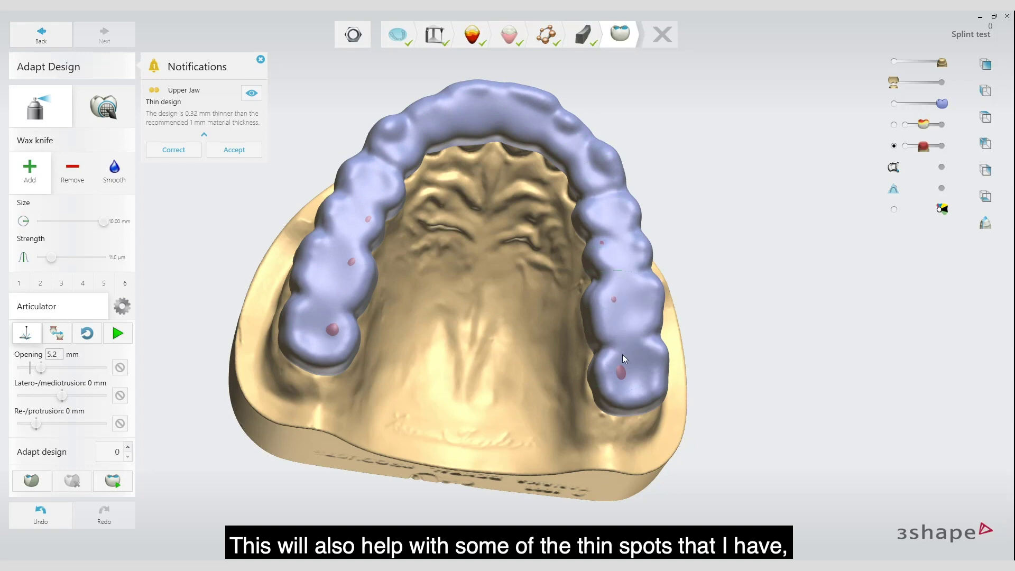
pyautogui.click(625, 390)
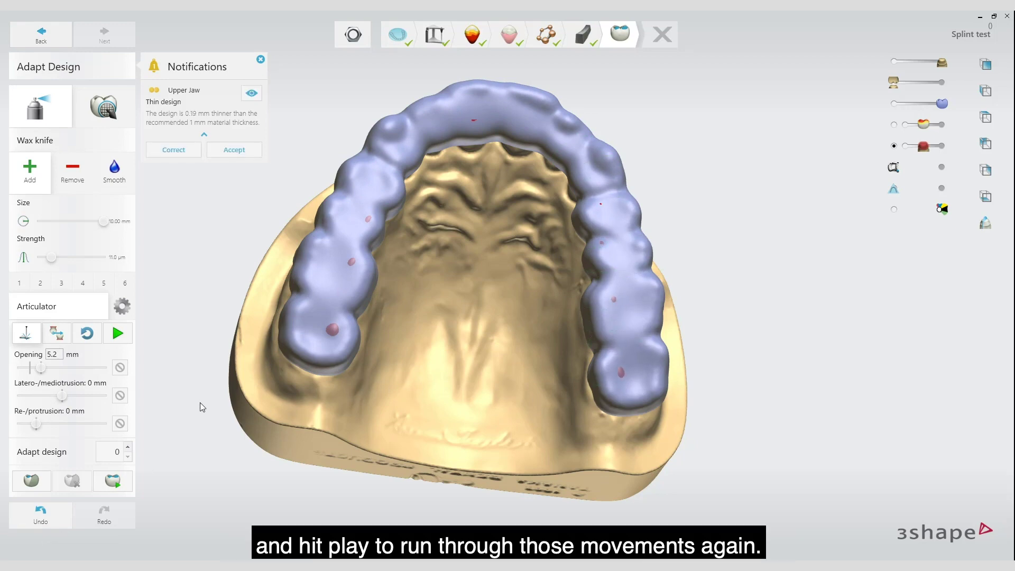
# Run the articulator movements again and adapt the design to cut away the areas intersecting the antagonist.
pyautogui.click(117, 334)
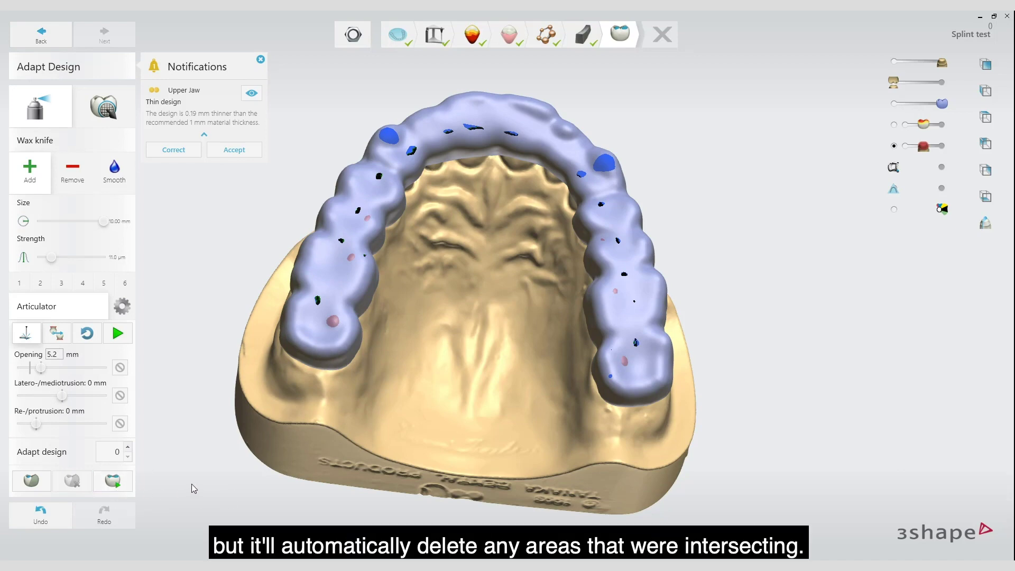
pyautogui.click(121, 480)
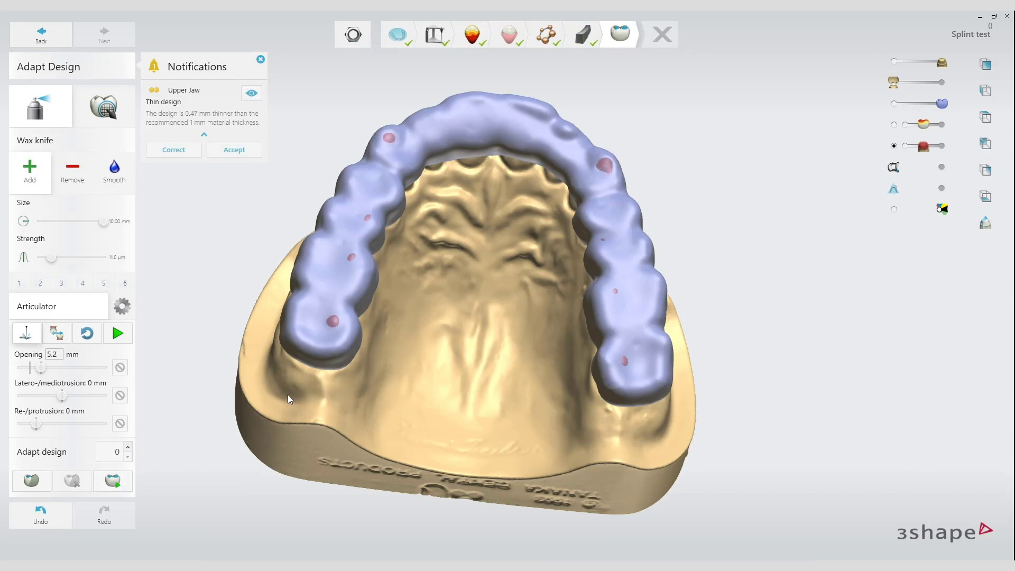
pyautogui.moveTo(479, 309)
pyautogui.mouseDown(button='right')
pyautogui.moveTo(467, 324)
pyautogui.moveTo(461, 306)
pyautogui.moveTo(472, 291)
pyautogui.moveTo(499, 309)
pyautogui.mouseUp(button='right')
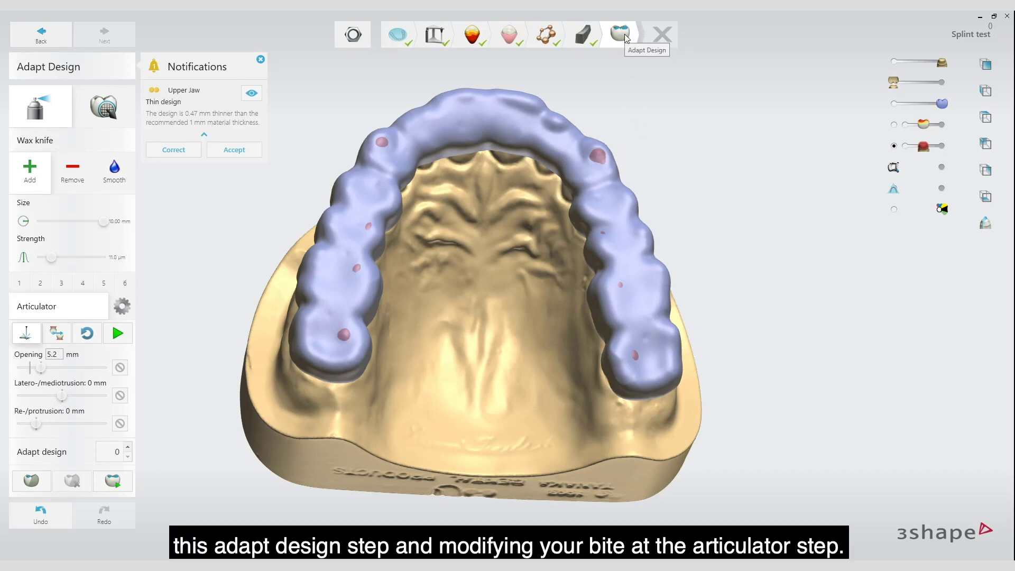
# Reopen the bite configuration, open and lock the bite at a splint thickness of 1.7, and return to Adapt Design.
pyautogui.click(431, 37)
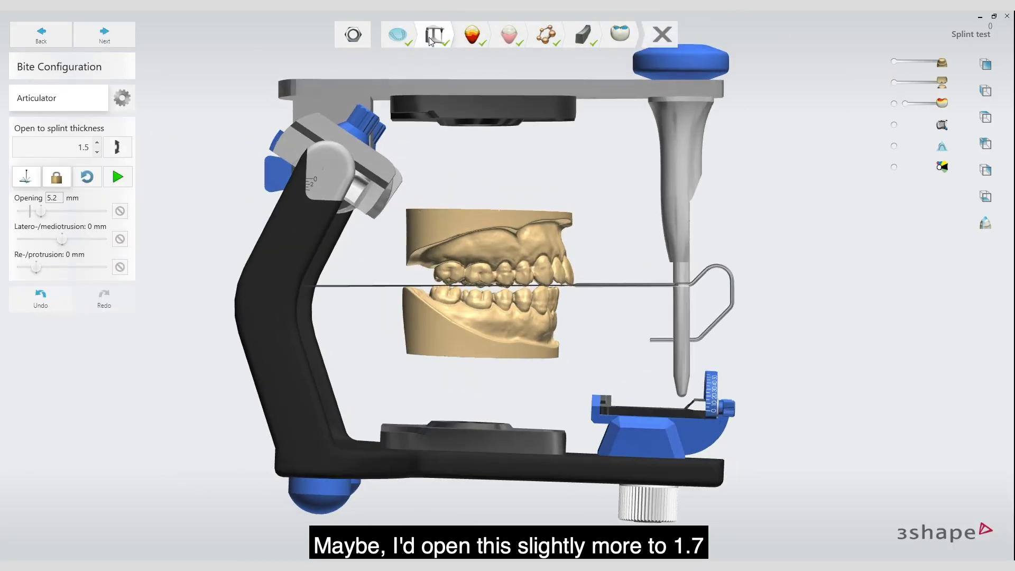
pyautogui.doubleClick(84, 148)
pyautogui.doubleClick(88, 148)
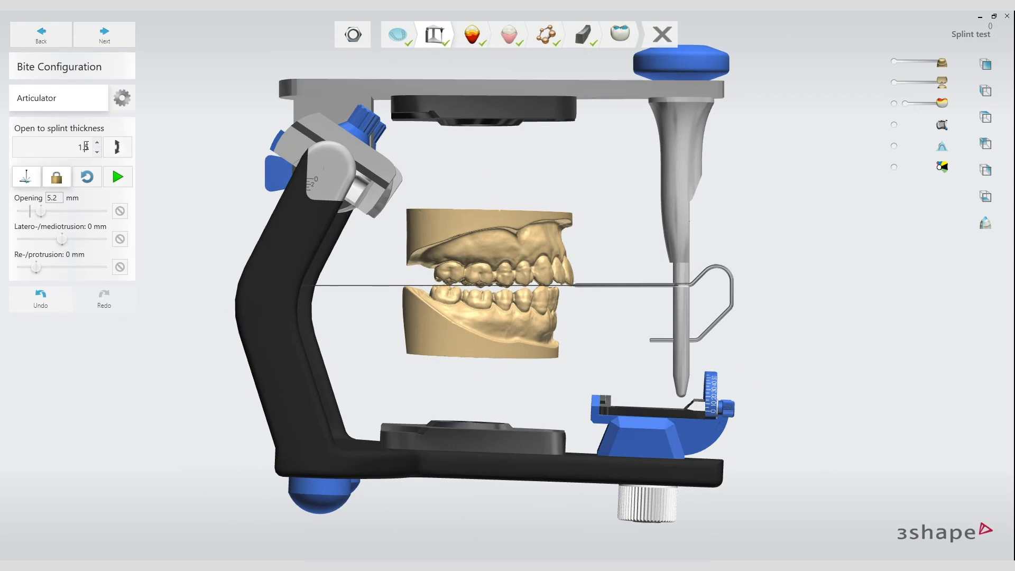
pyautogui.write('7')
pyautogui.click(118, 147)
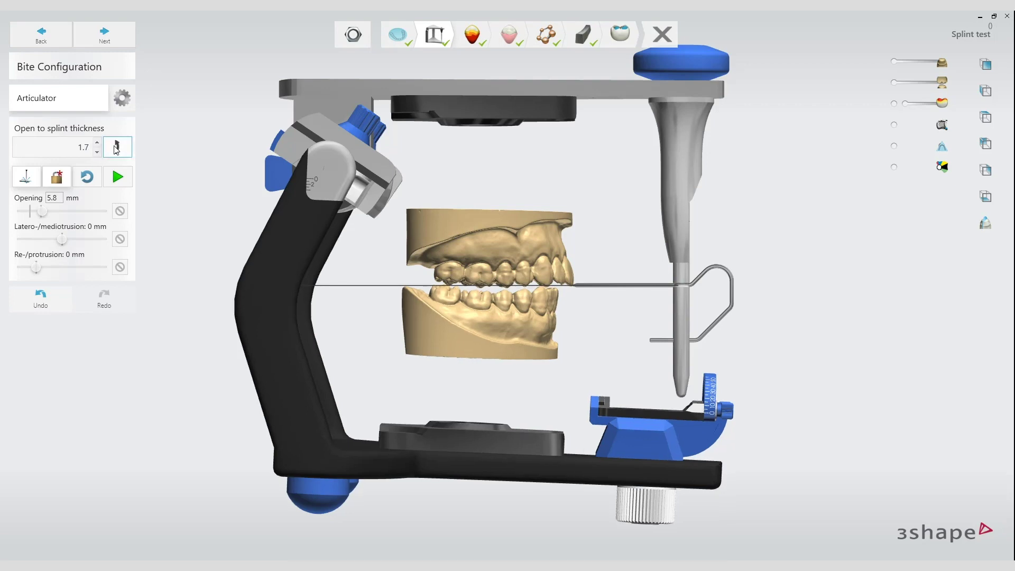
pyautogui.click(58, 178)
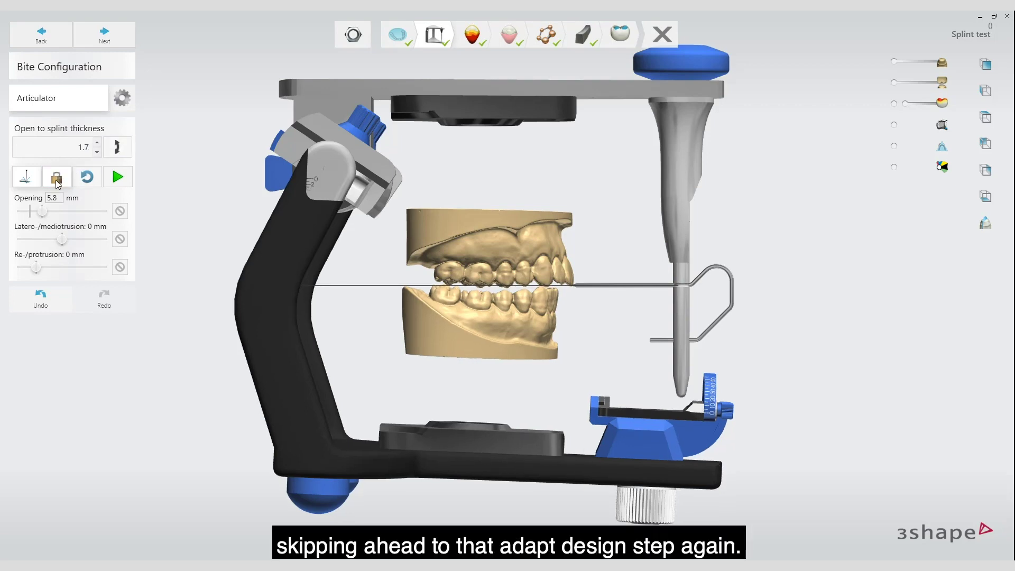
pyautogui.click(625, 41)
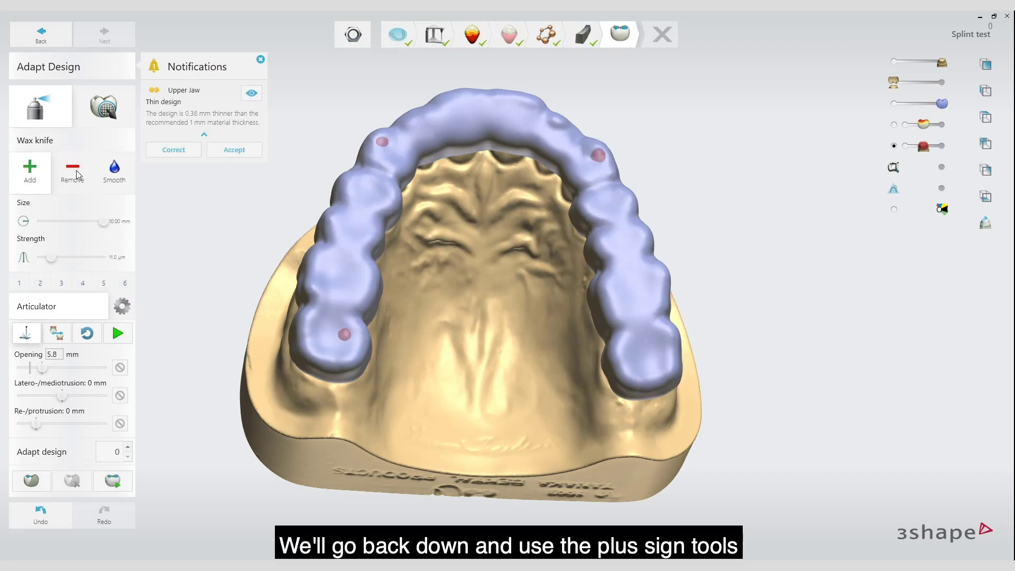
# Add wax over the remaining red thin spots on the rear molar and both canine areas and run the articulator movements.
pyautogui.click(343, 335)
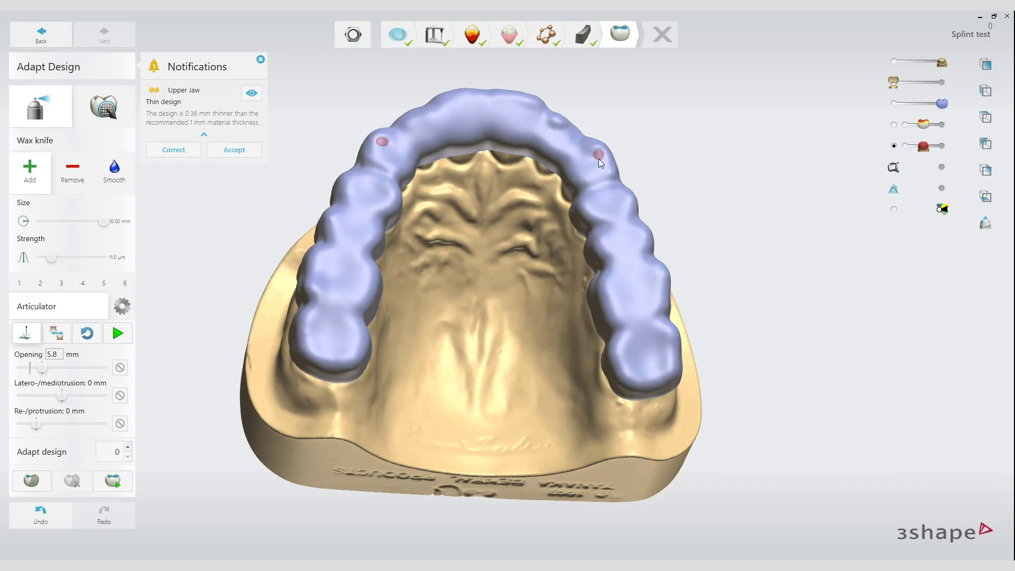
pyautogui.click(385, 146)
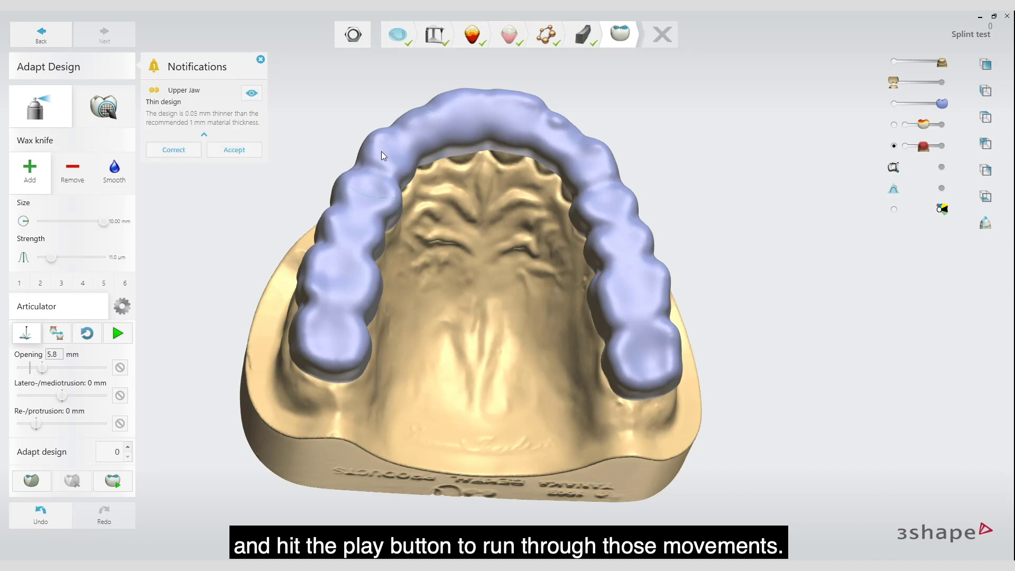
pyautogui.click(118, 334)
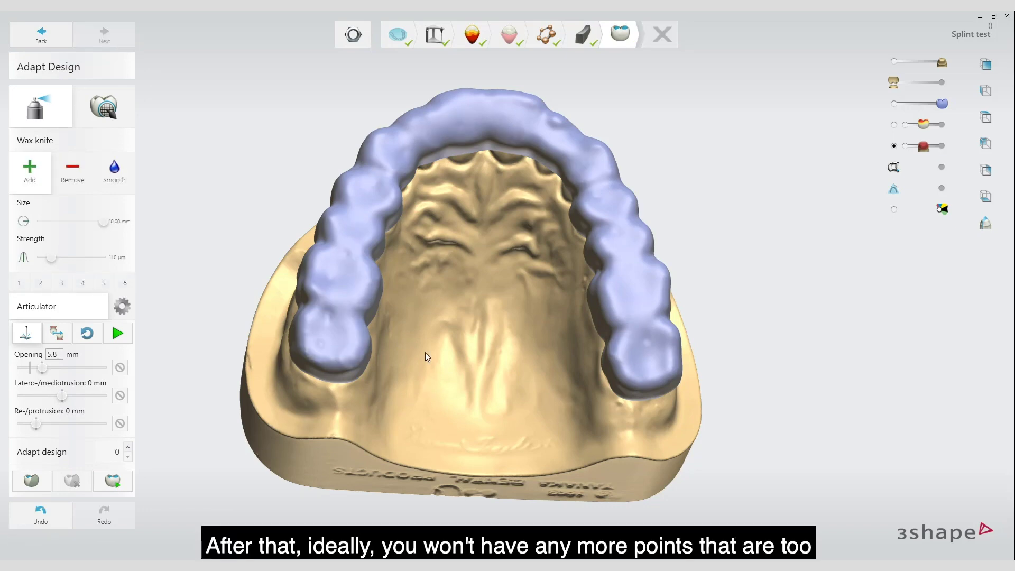
# Check the adapted splint from several angles and finish the Adapt Design stage to save and close the case.
pyautogui.moveTo(420, 332); pyautogui.dragTo(457, 385, button='right')
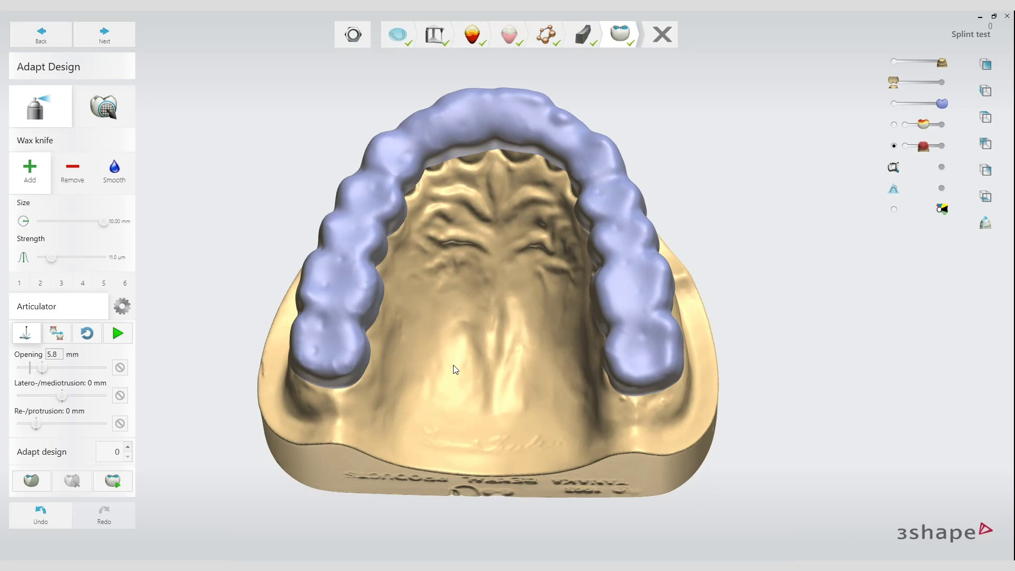
pyautogui.moveTo(454, 364); pyautogui.dragTo(458, 342, button='right')
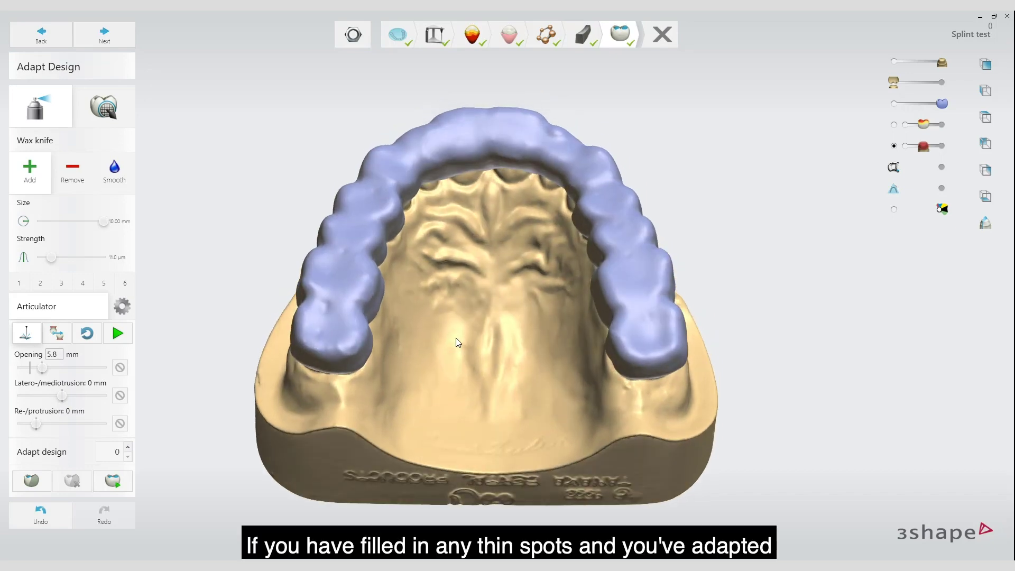
pyautogui.moveTo(492, 312)
pyautogui.mouseDown(button='right')
pyautogui.moveTo(491, 287)
pyautogui.moveTo(480, 334)
pyautogui.moveTo(503, 320)
pyautogui.moveTo(565, 333)
pyautogui.moveTo(487, 305)
pyautogui.mouseUp(button='right')
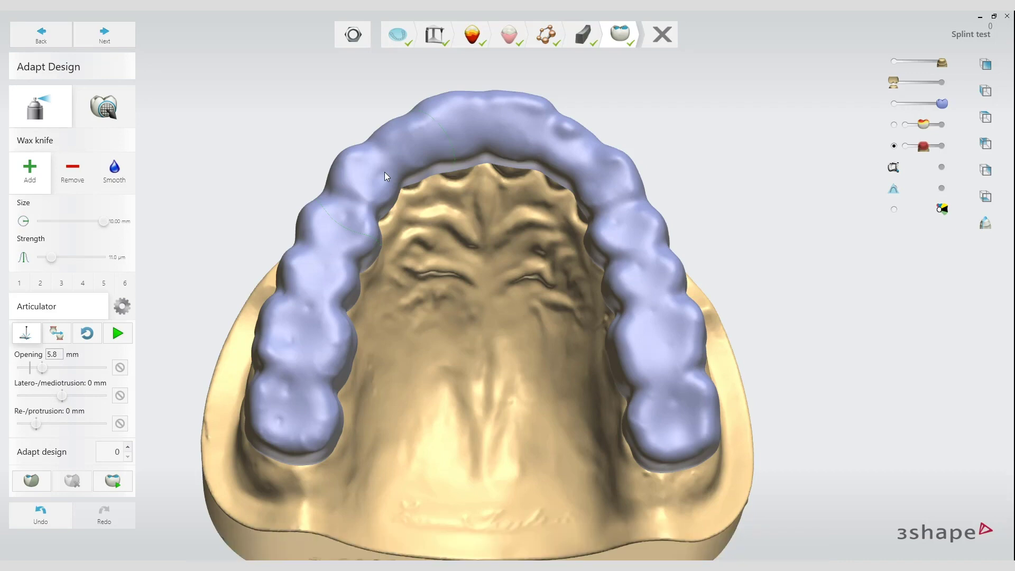
pyautogui.moveTo(435, 207); pyautogui.dragTo(411, 170, button='right')
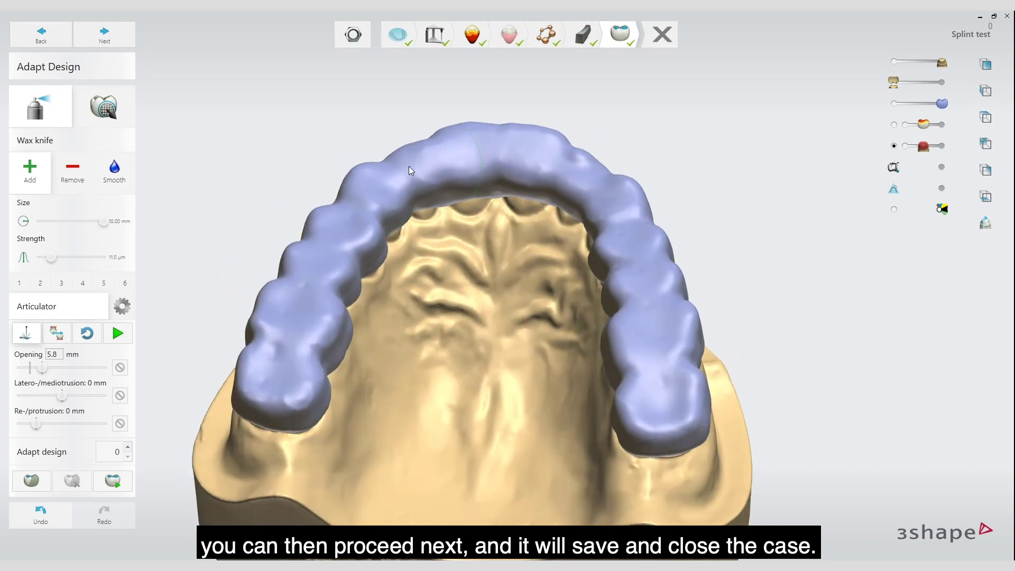
pyautogui.click(105, 35)
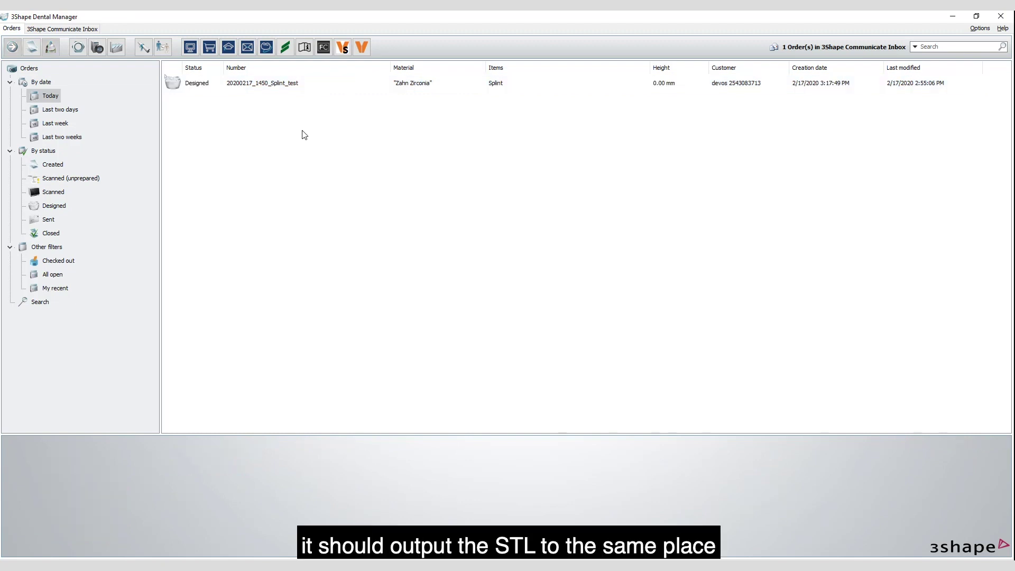
# Generate the CAM output for the designed splint order in Dental Manager.
pyautogui.click(250, 87)
pyautogui.rightClick(249, 86)
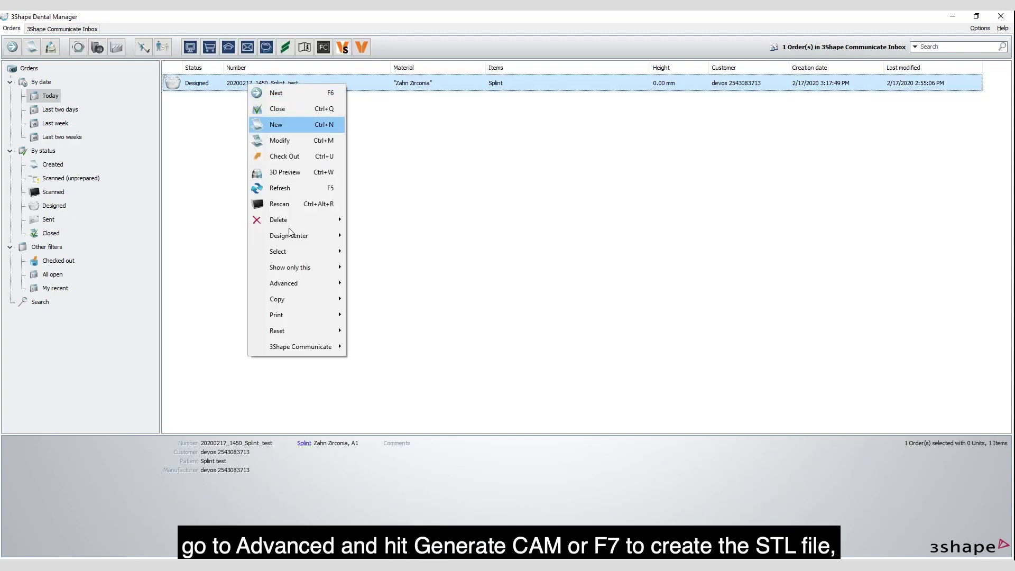
pyautogui.moveTo(298, 286)
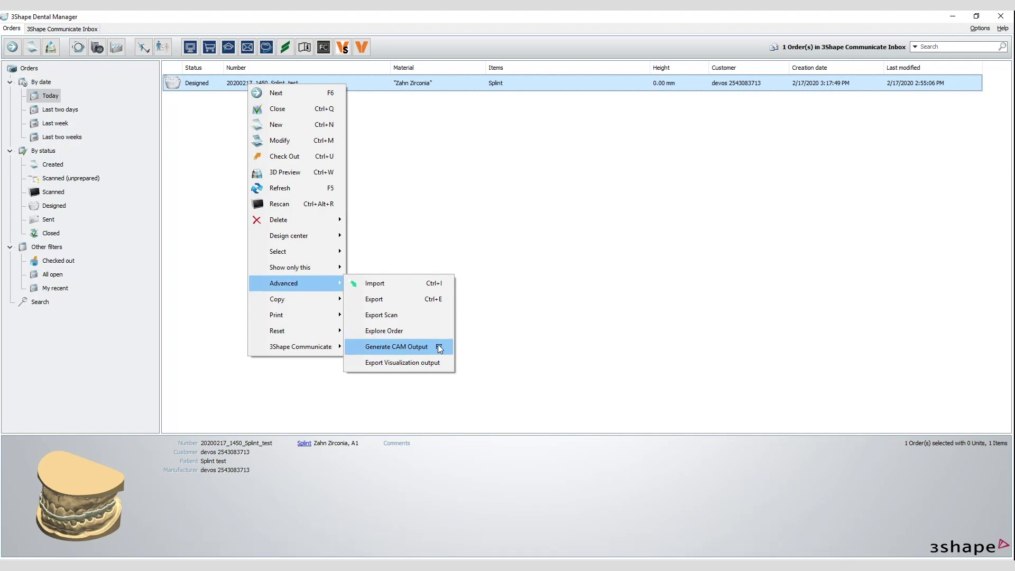
pyautogui.click(419, 348)
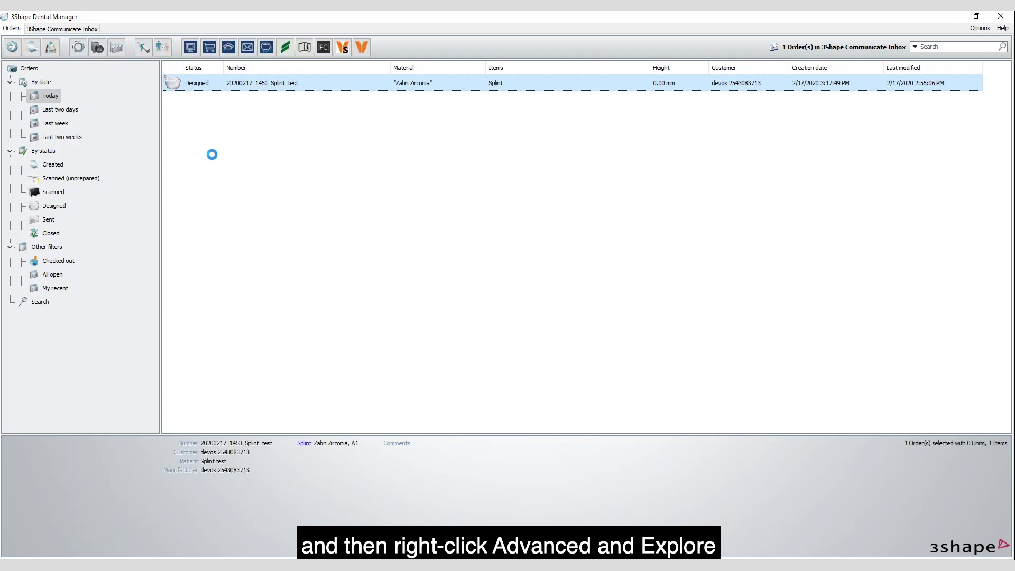
# Open the splint order's CAM folder and examine the generated STL file in 3Shape 3D Viewer.
pyautogui.rightClick(221, 86)
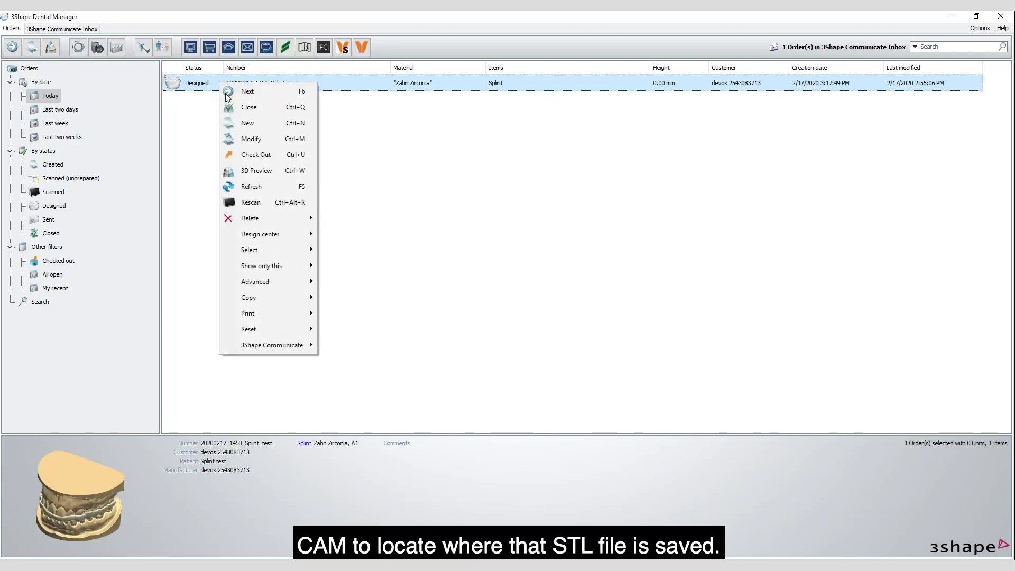
pyautogui.moveTo(270, 281)
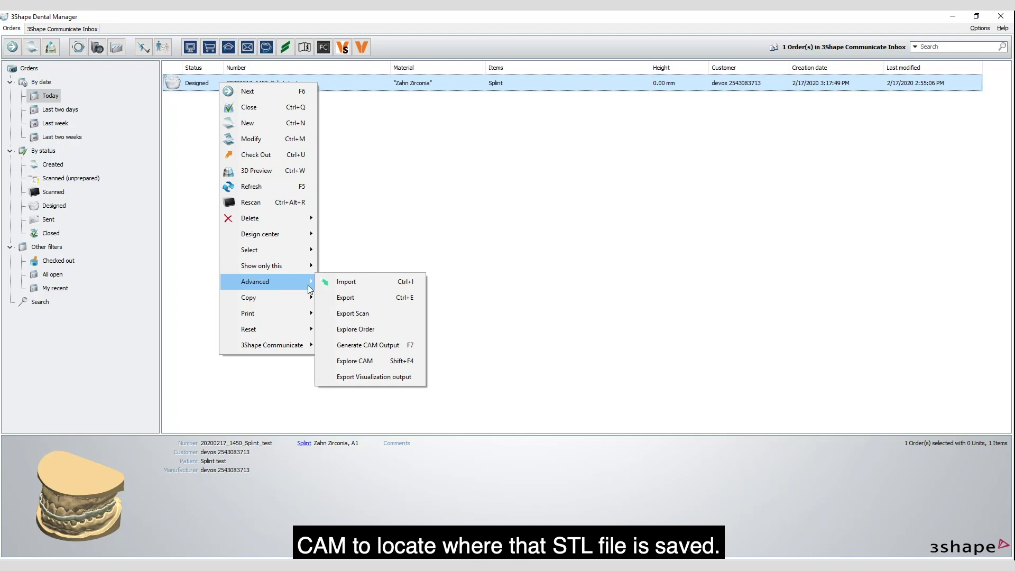
pyautogui.click(364, 361)
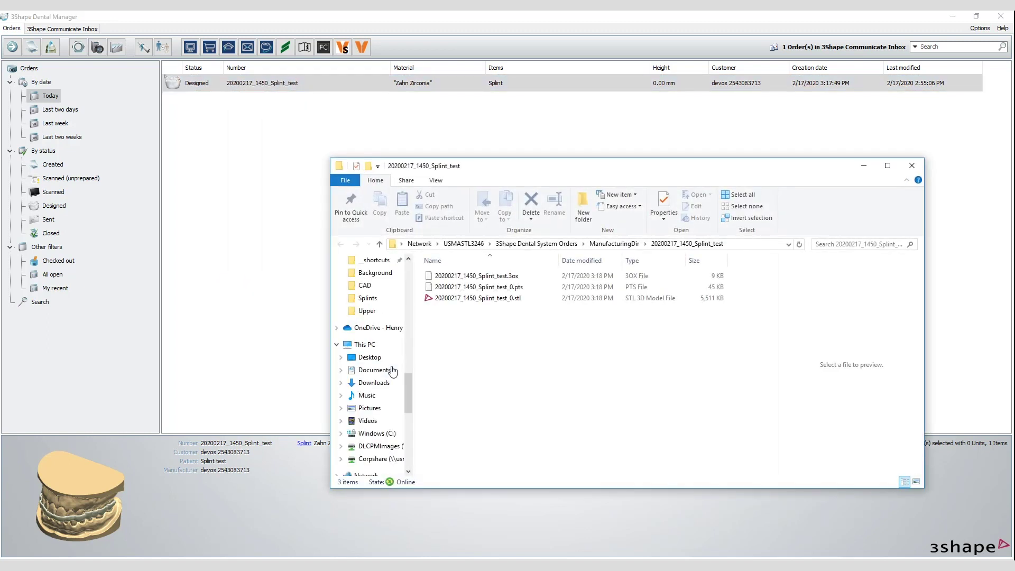
pyautogui.click(478, 301)
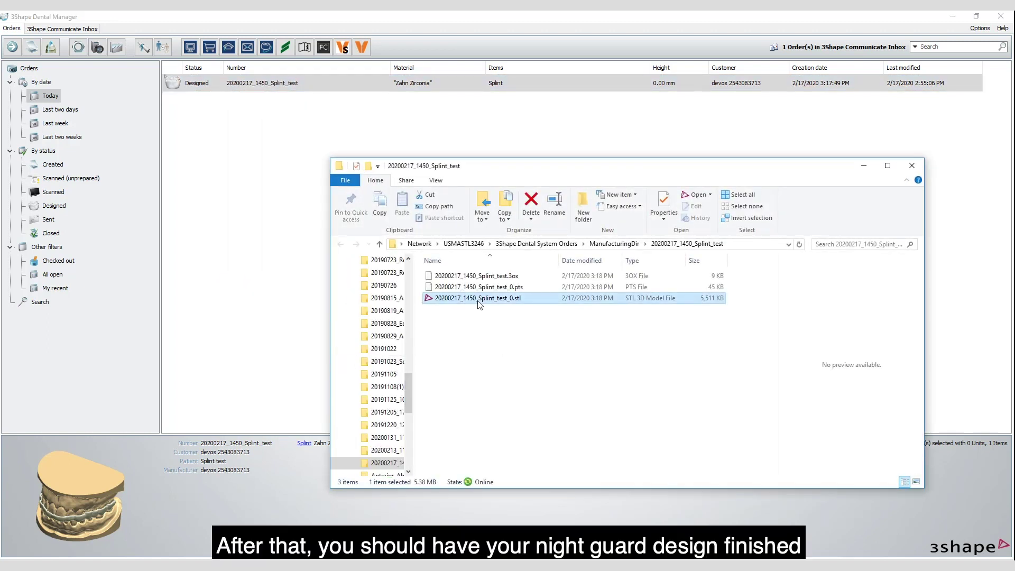
pyautogui.doubleClick(478, 302)
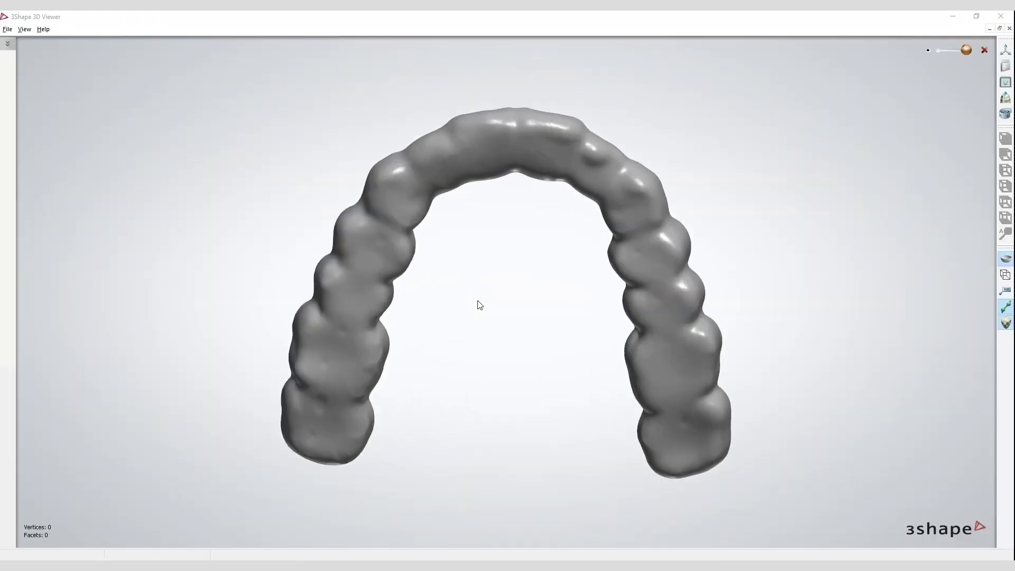
pyautogui.moveTo(488, 255); pyautogui.dragTo(485, 381, button='right')
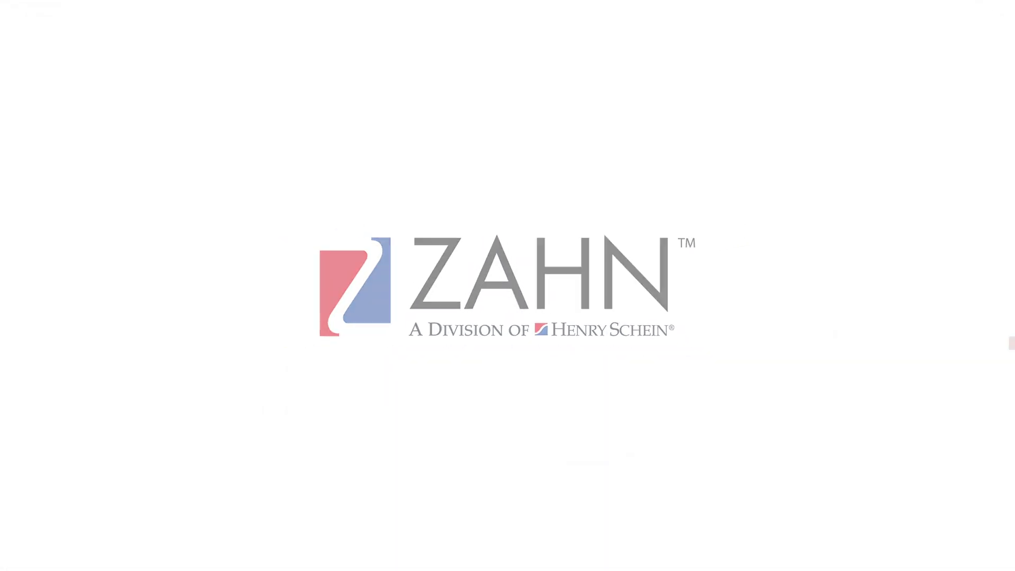